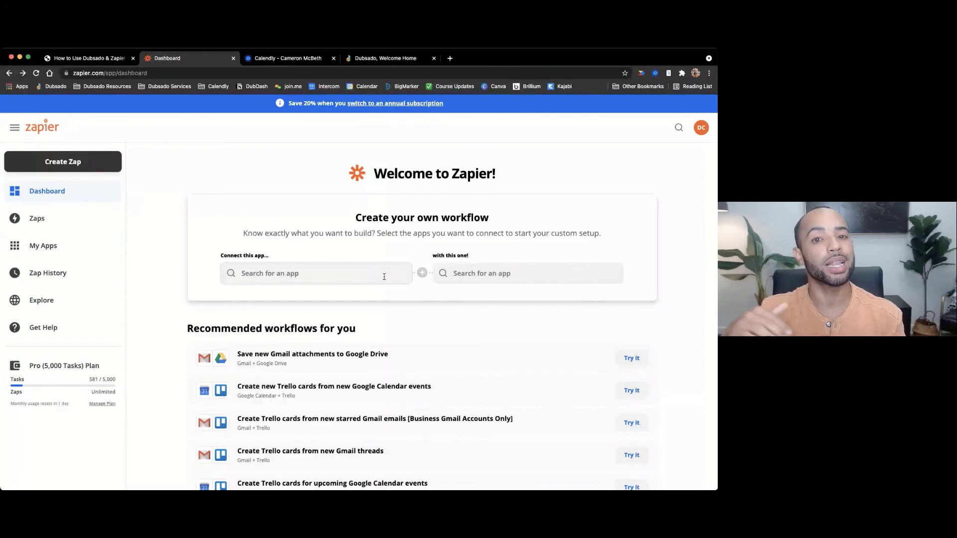
- Create a new, blank zap from the Zapier dashboard sidebar
click(76, 163)
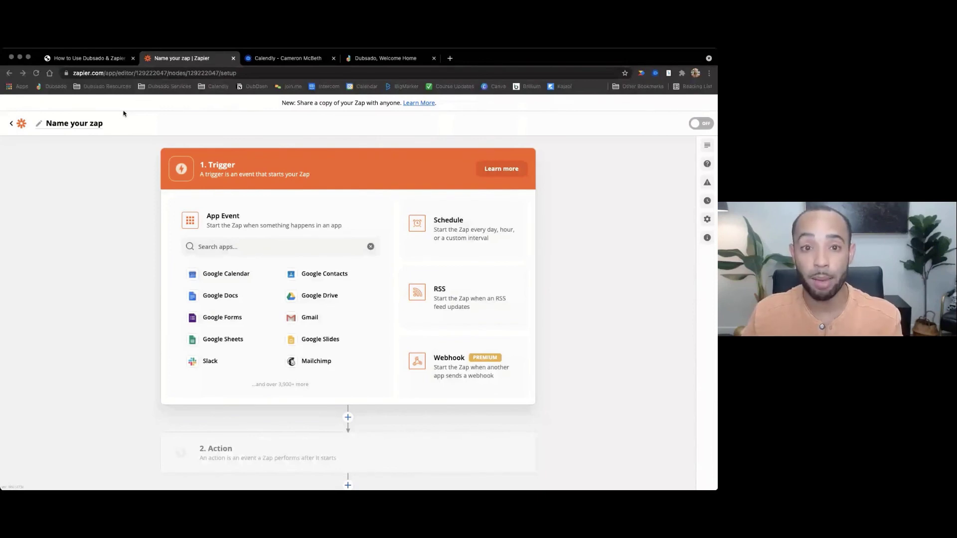
- Rename the untitled zap to 'Calendly to Dubsado'
click(90, 125)
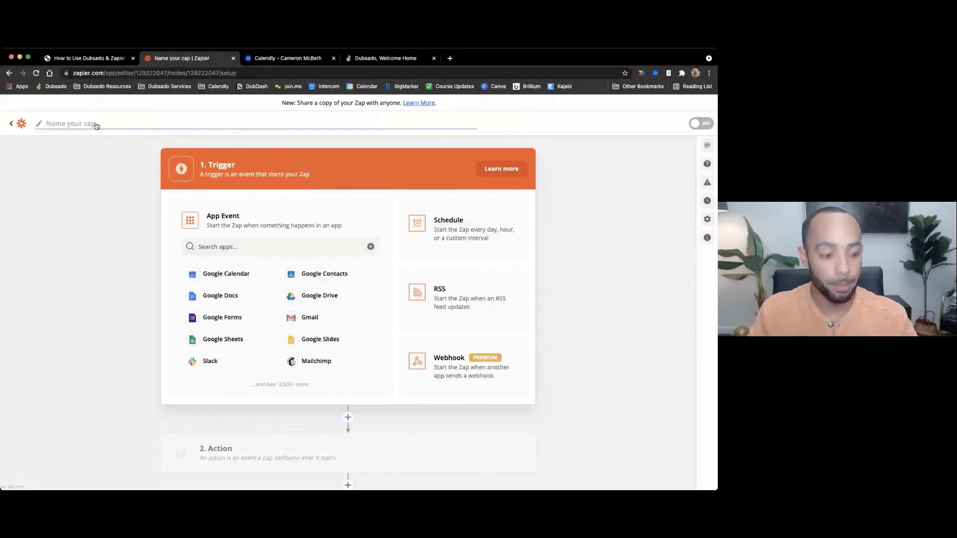
text(Calendly to)
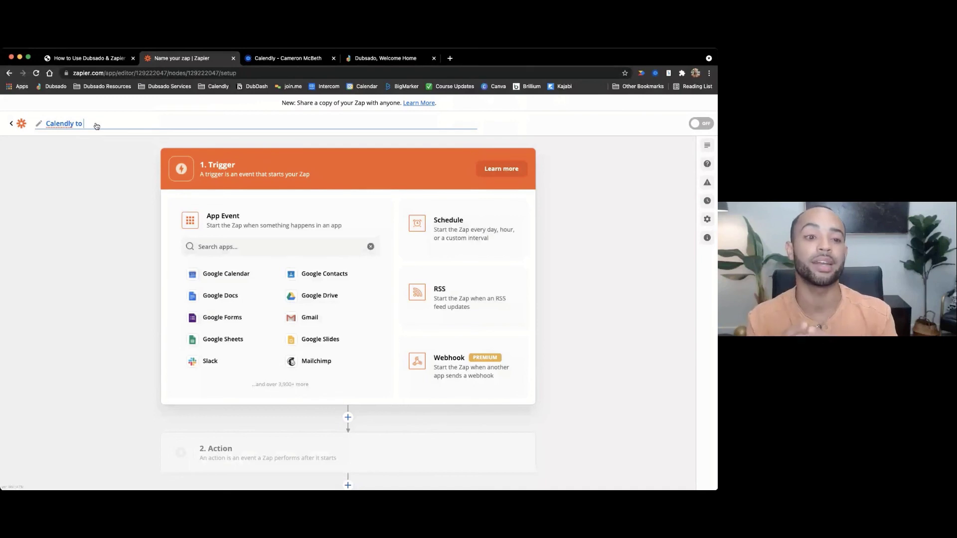
text(Dubsado)
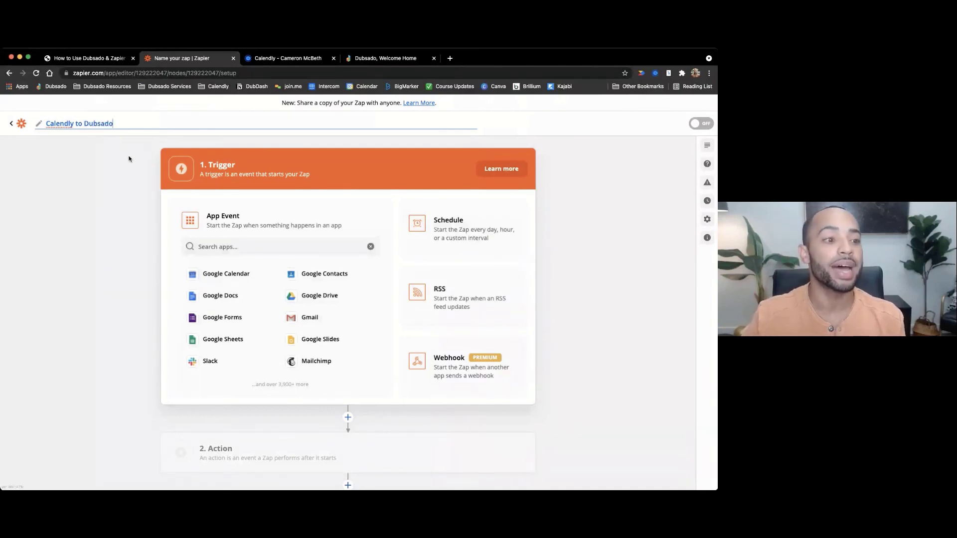
click(130, 159)
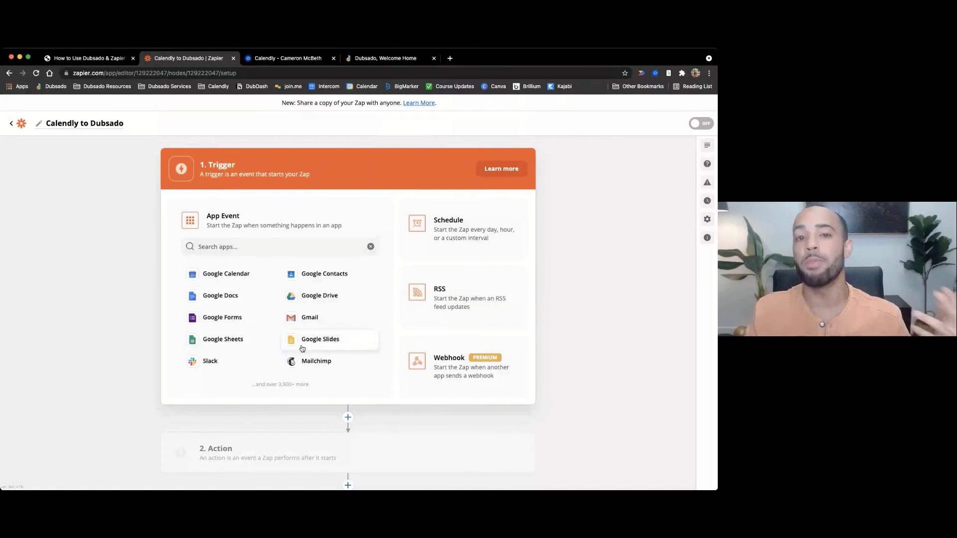
- Search for 'calendl' and pick Calendly as the trigger app
click(231, 249)
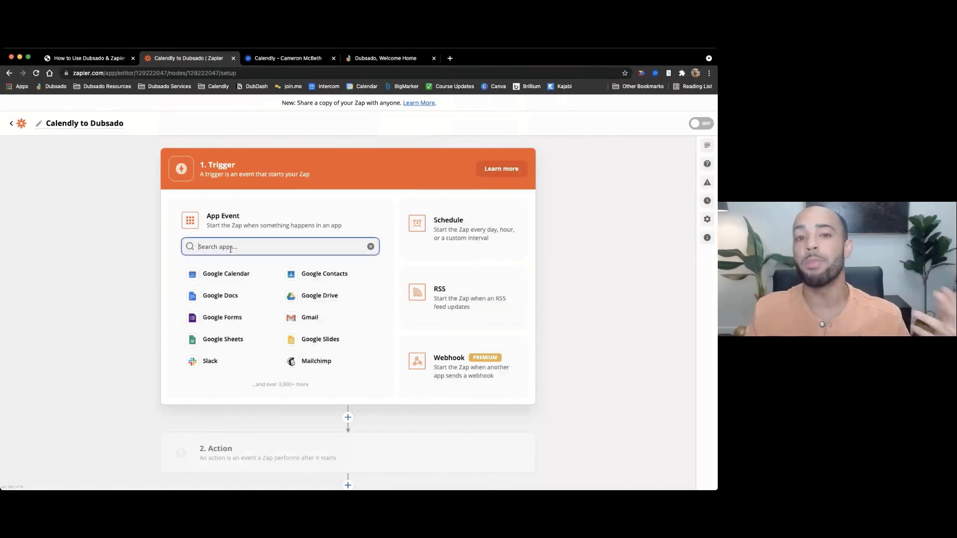
text(calend)
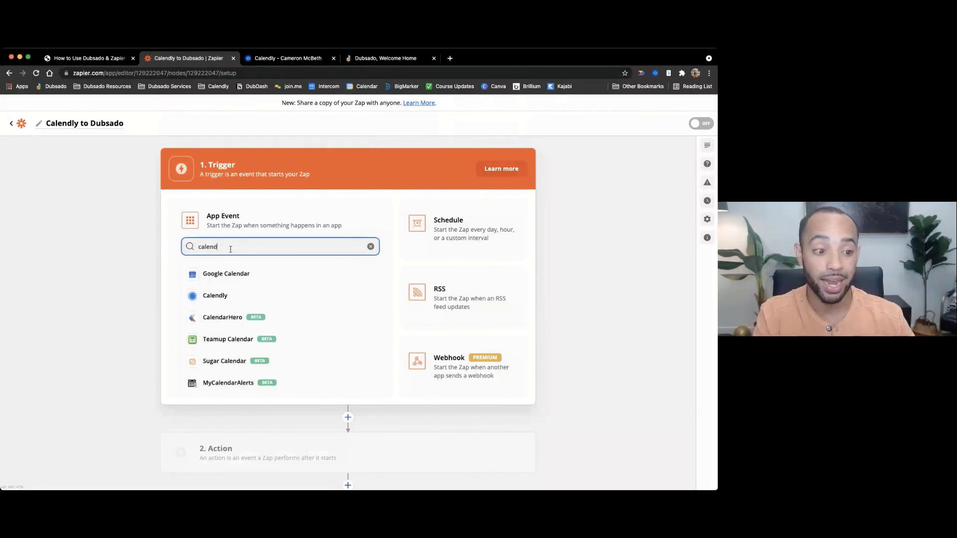
text(l)
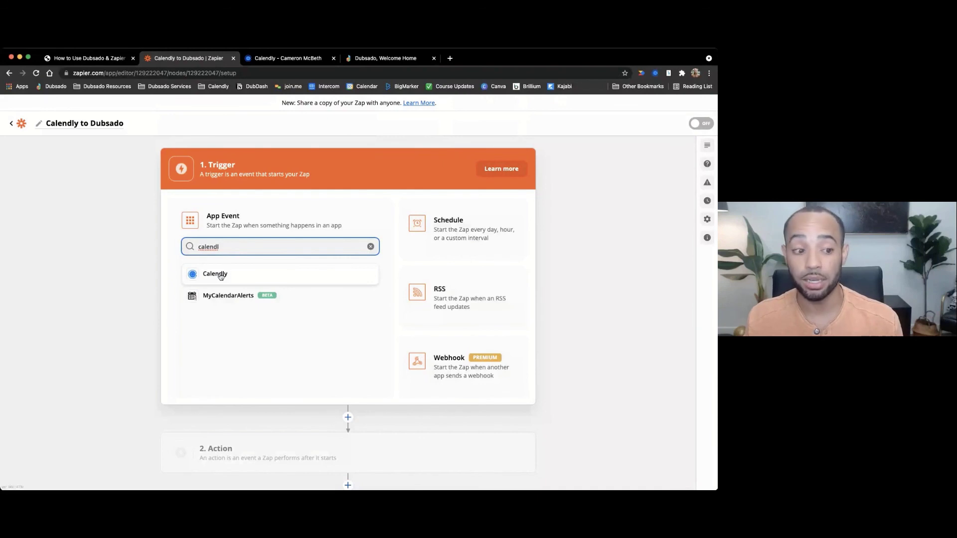
click(221, 276)
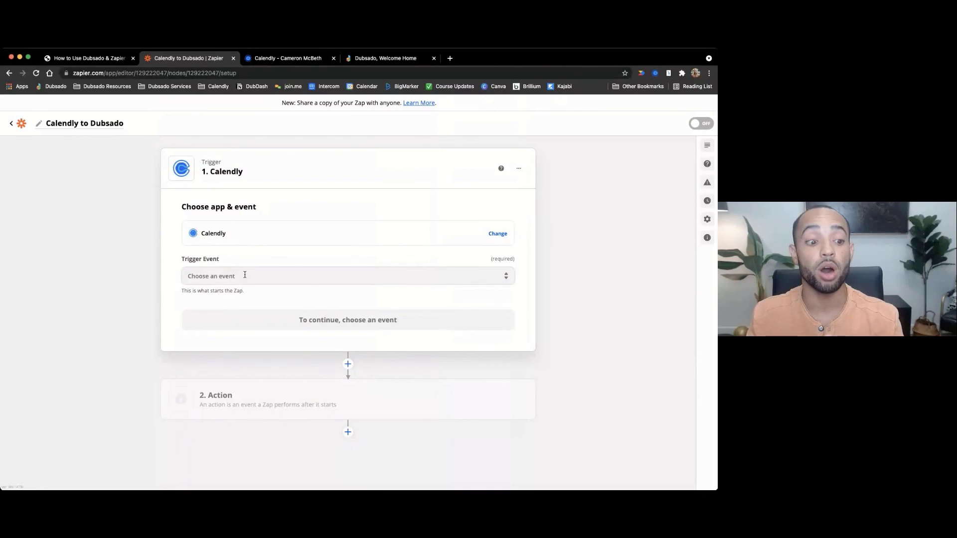
- Set the Calendly trigger event to Invitee Created and continue to account setup
click(245, 275)
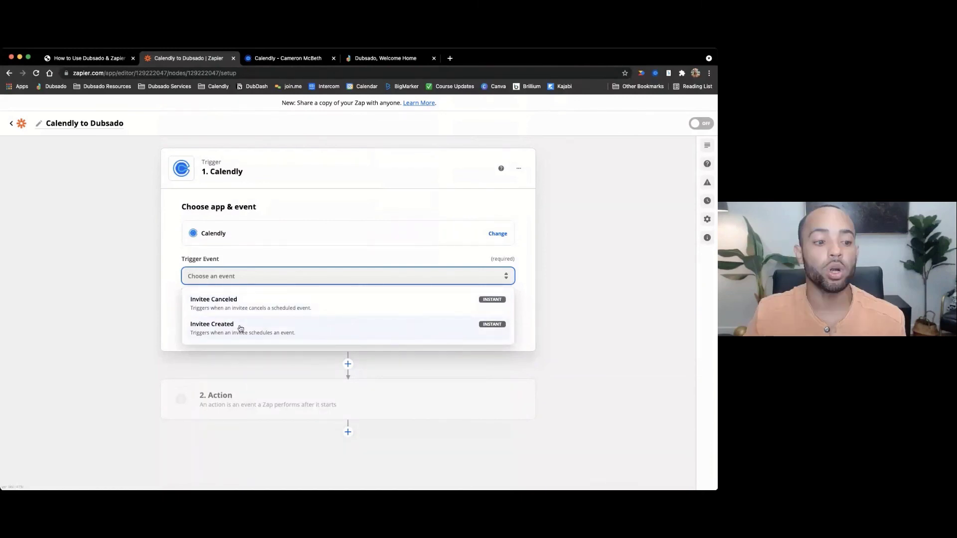
click(241, 329)
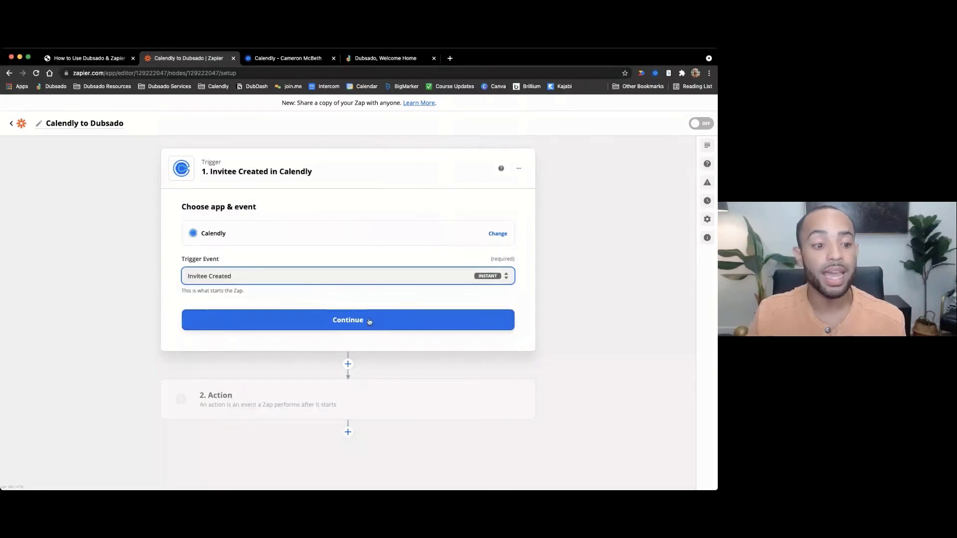
click(363, 326)
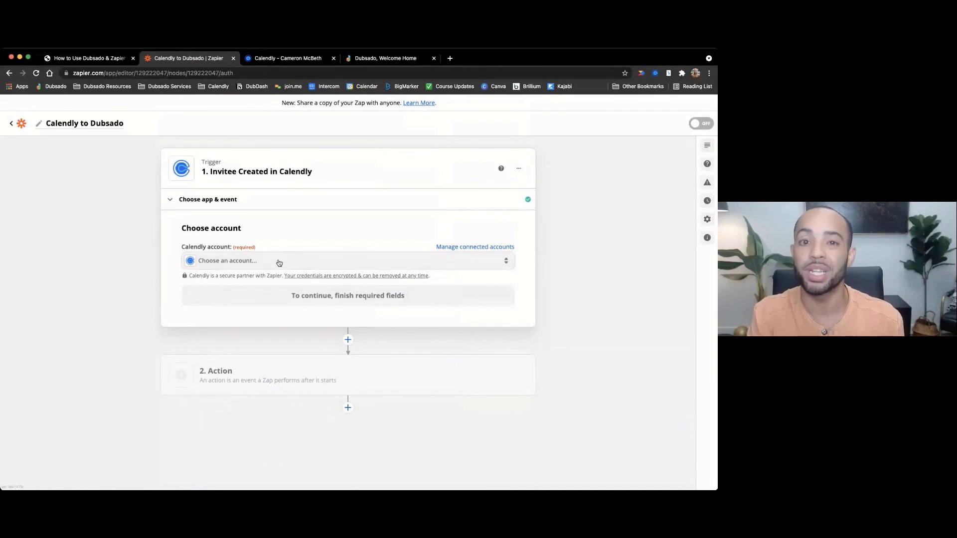
- Connect the existing Calendly account to the trigger and continue to testing
click(280, 263)
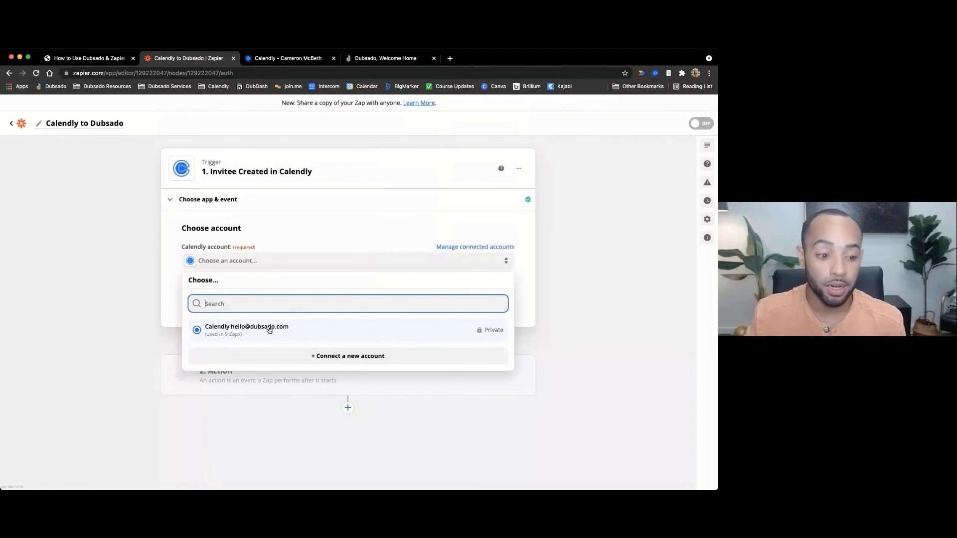
click(269, 330)
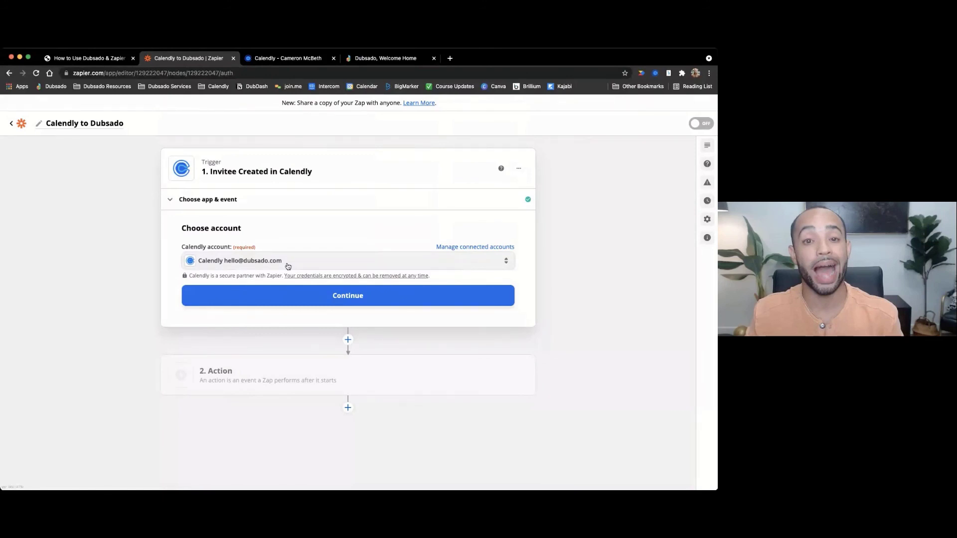
click(348, 295)
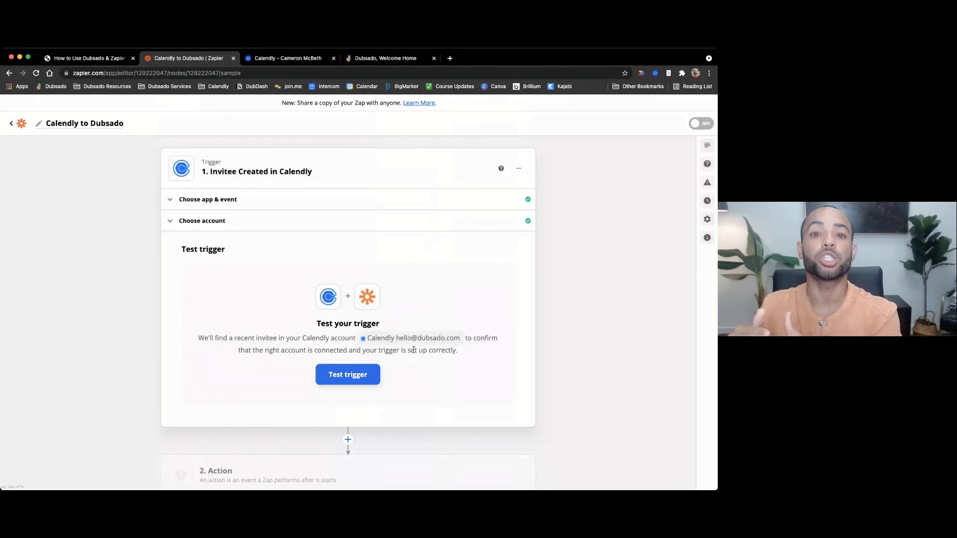
- Run the trigger test and review the sample 30-minute Customer Success Call invitee
click(360, 379)
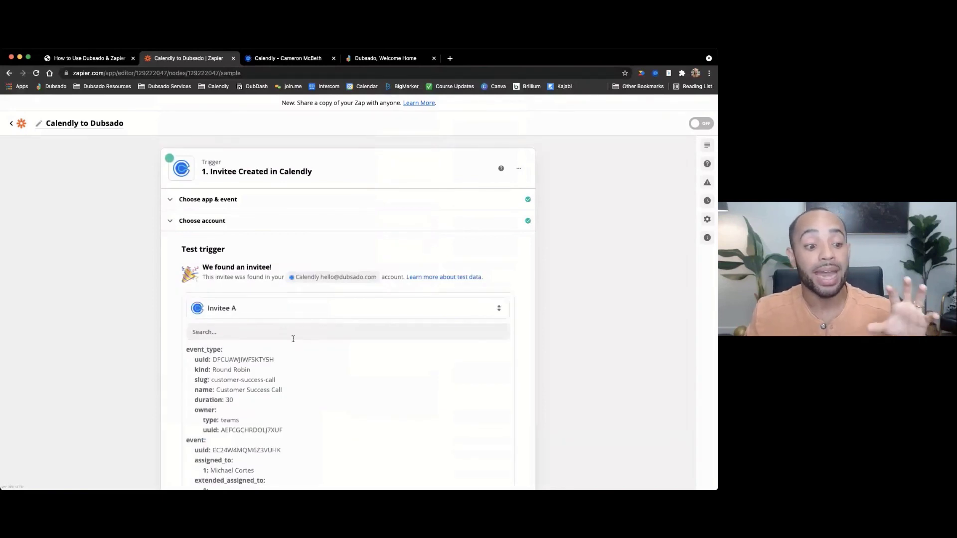
scroll(294, 346, down, 2)
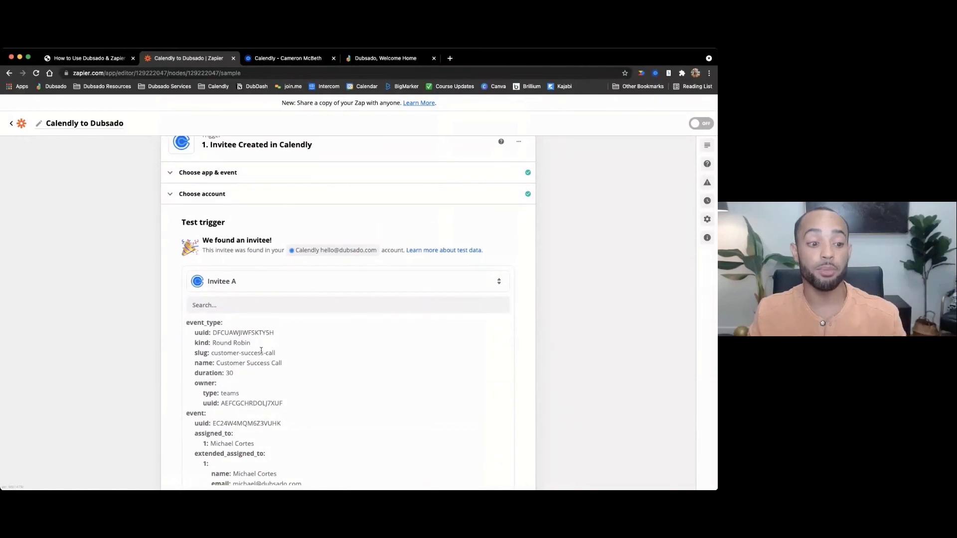
scroll(262, 351, up, 2)
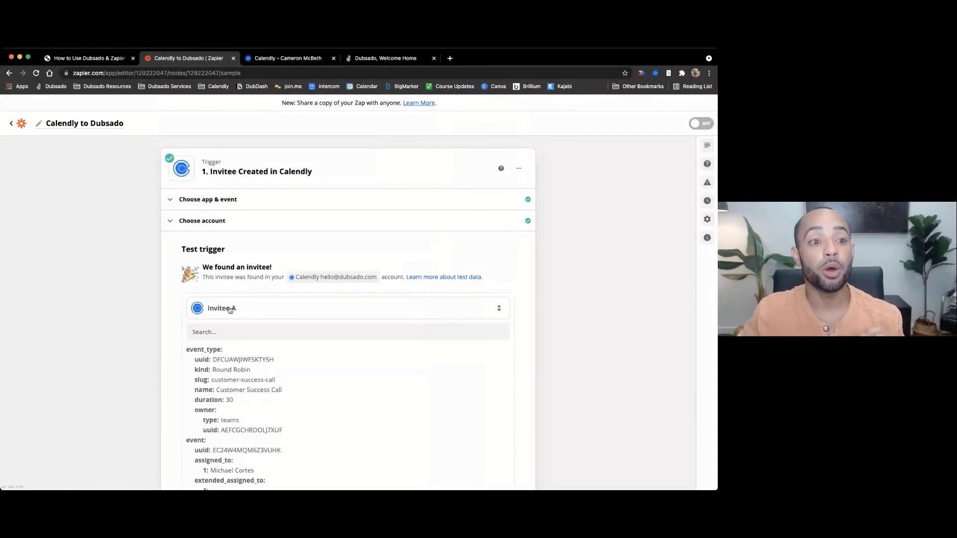
click(287, 58)
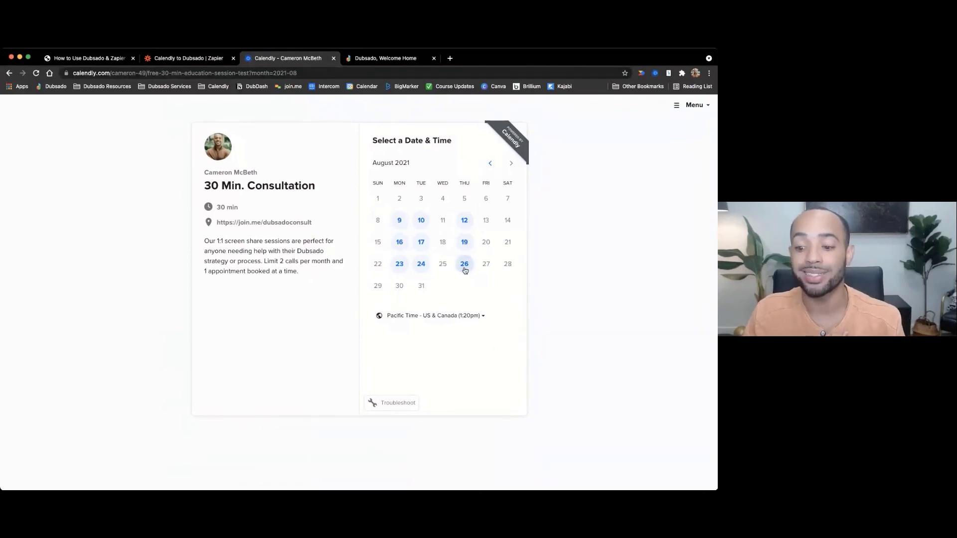
- Pick Thursday, August 26 at 9:15am and confirm the slot
click(464, 264)
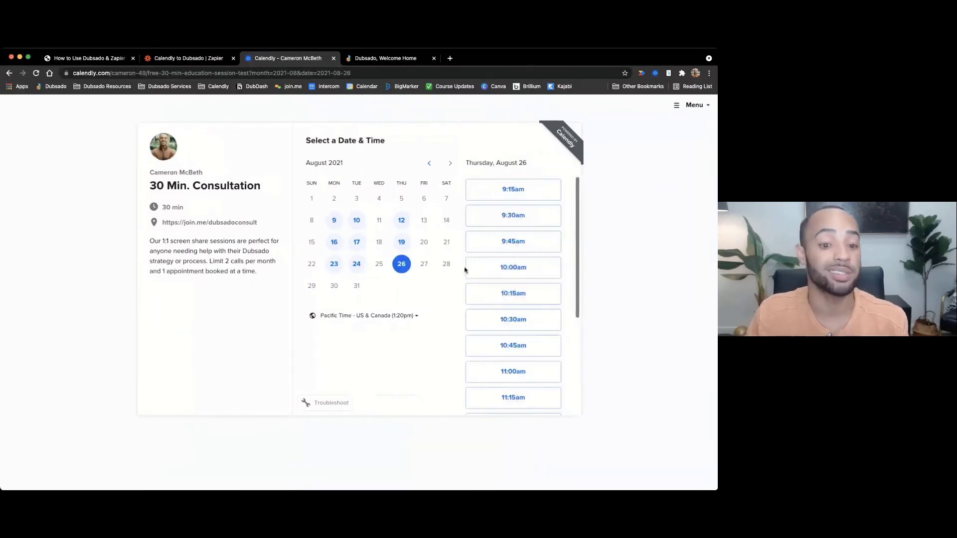
click(512, 194)
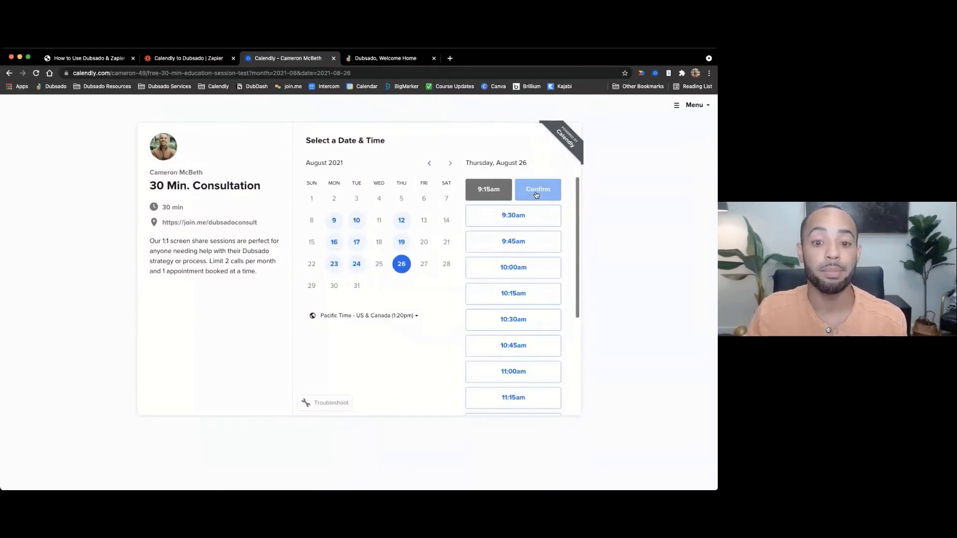
click(536, 194)
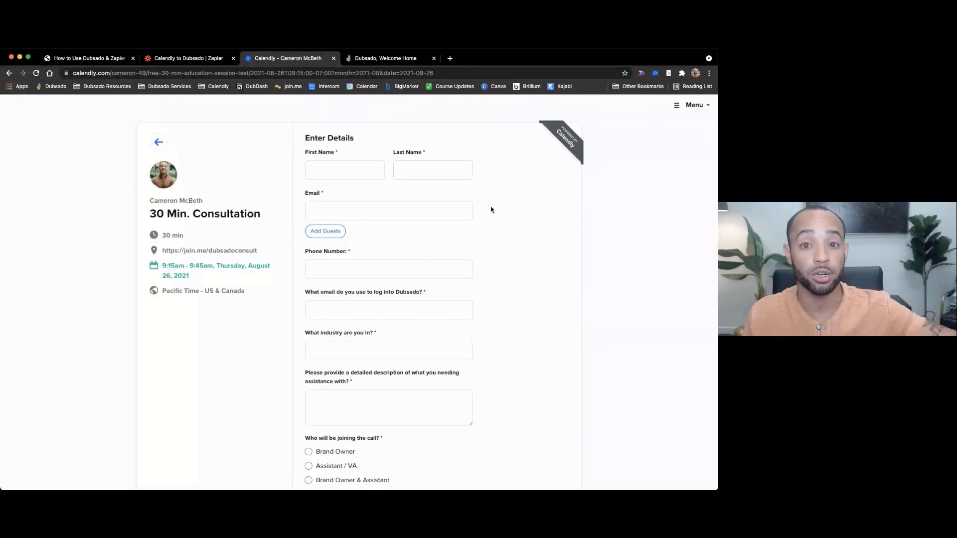
- Enter the test invitee's first name, last name, e-mail address and phone number
click(359, 175)
text(Mickey)
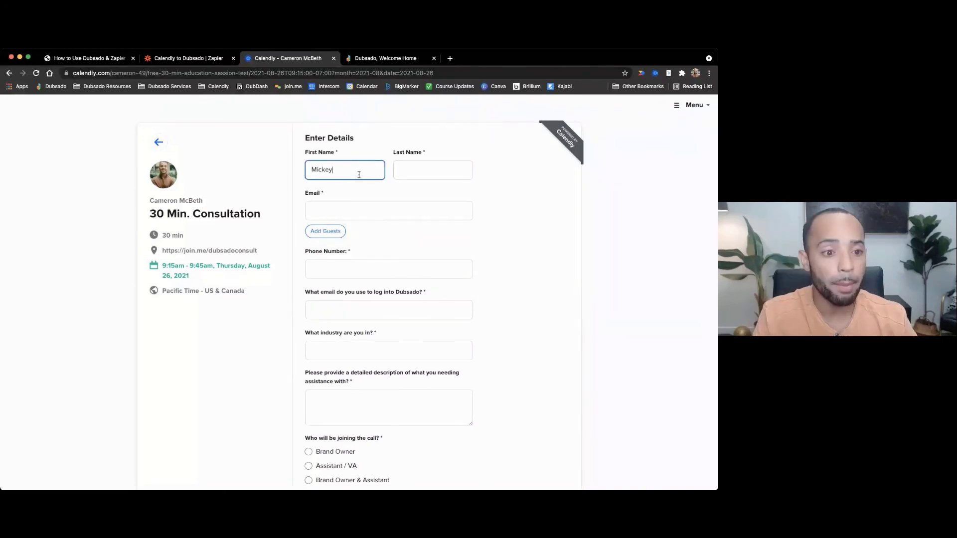
key(Tab)
text(Mouse)
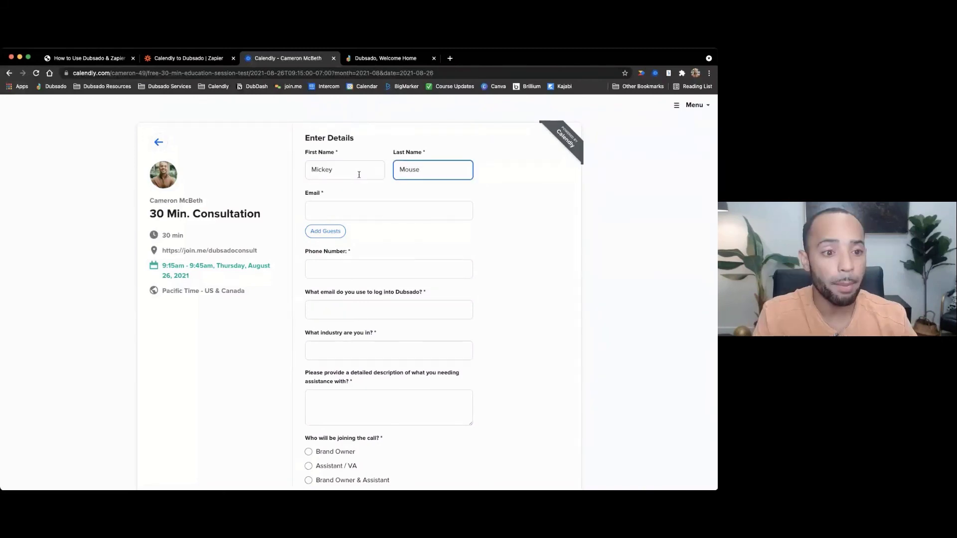
click(333, 205)
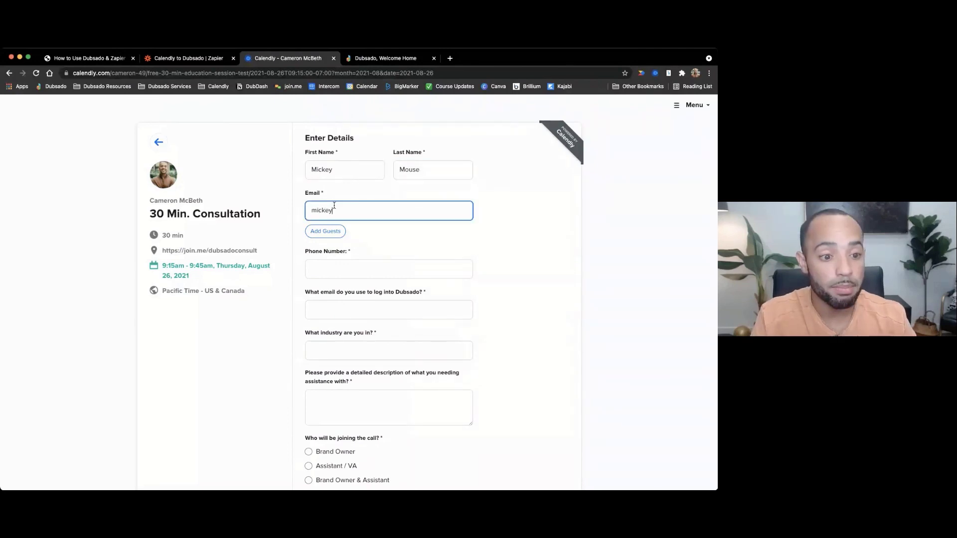
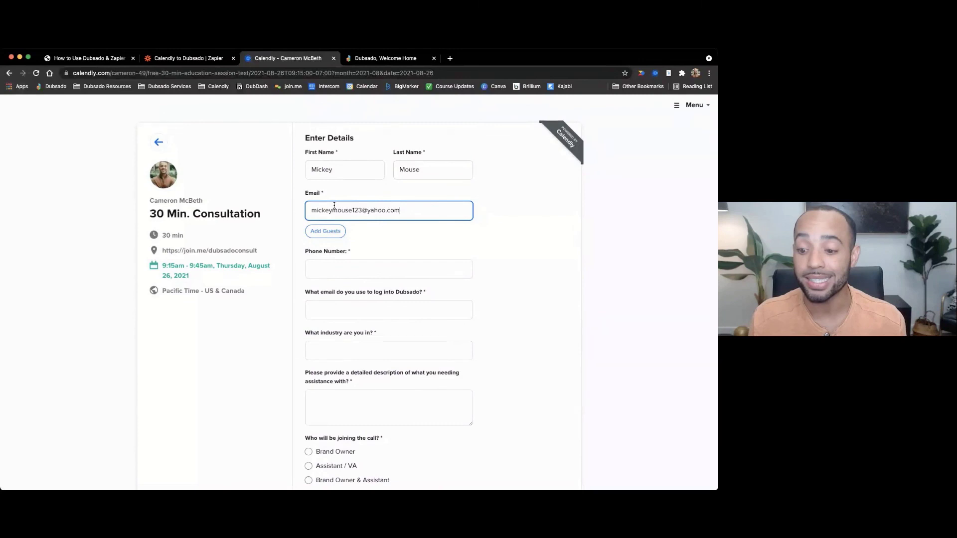
click(328, 270)
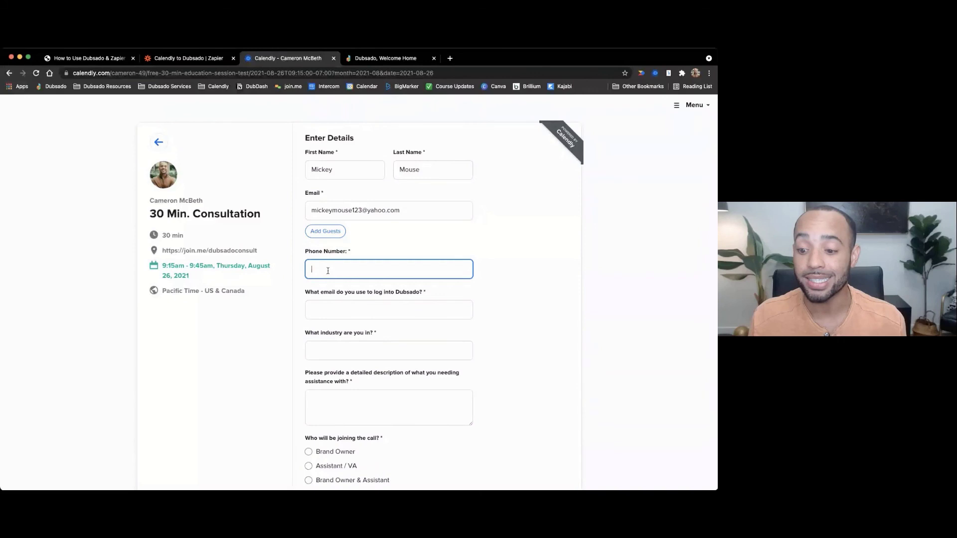
text(818-555-5555)
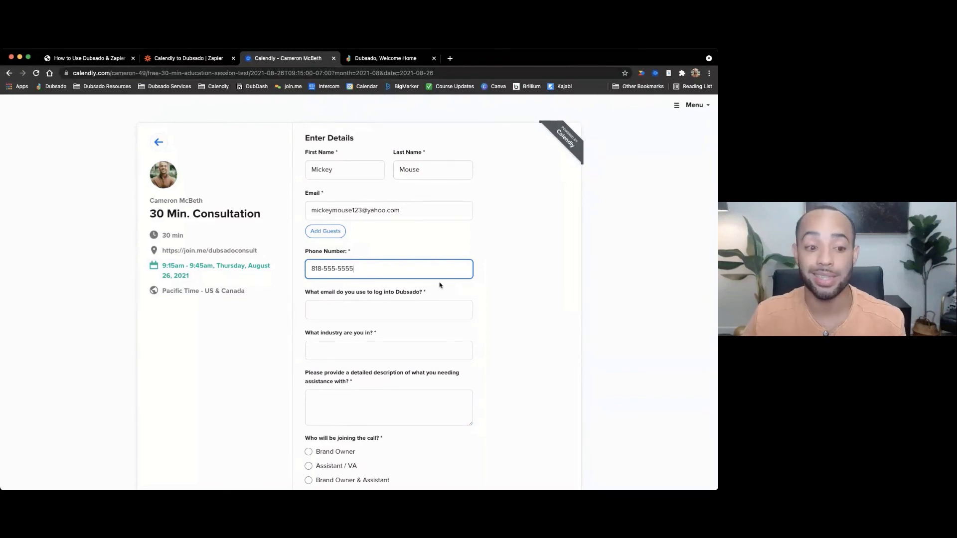
- Enter the Dubsado login e-mail and 'Entertainment' as the industry
click(344, 310)
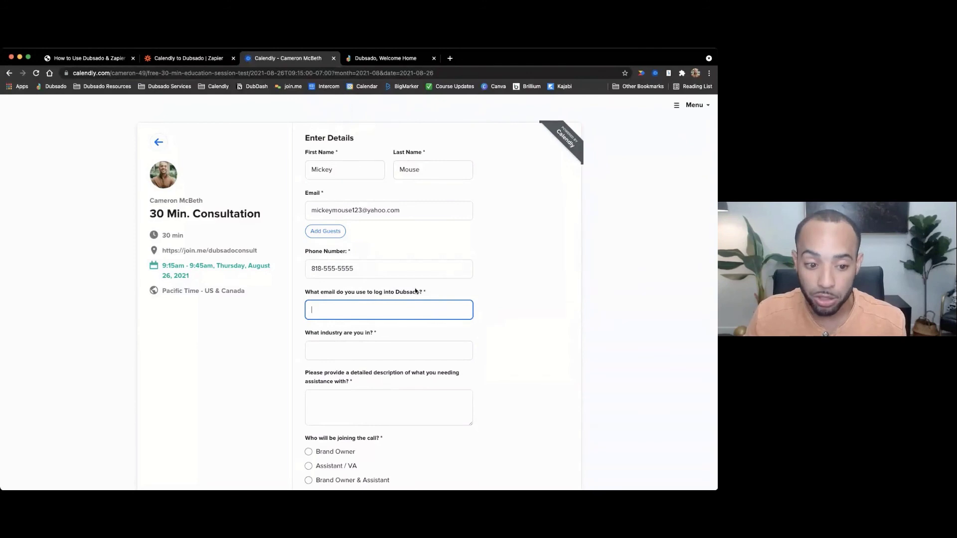
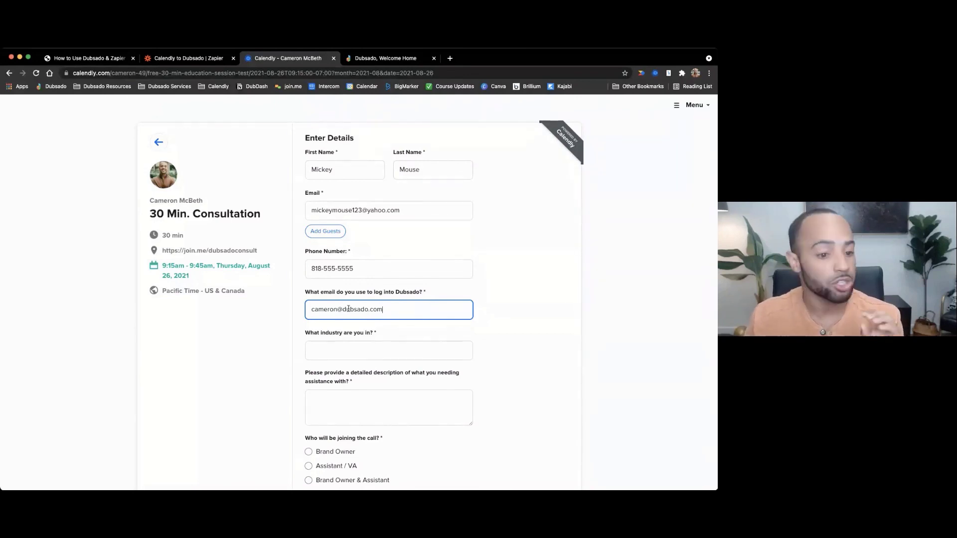
click(364, 349)
text(Enter)
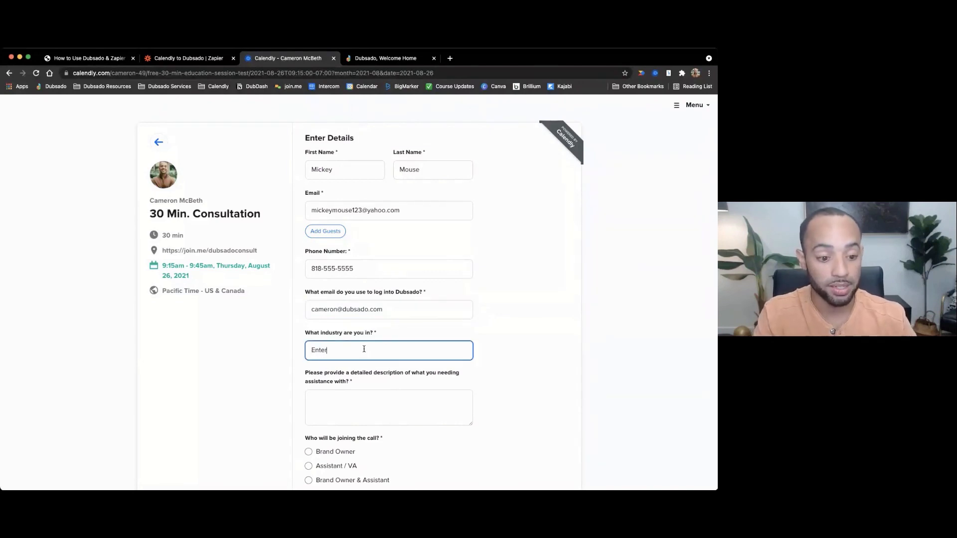
text(tainment)
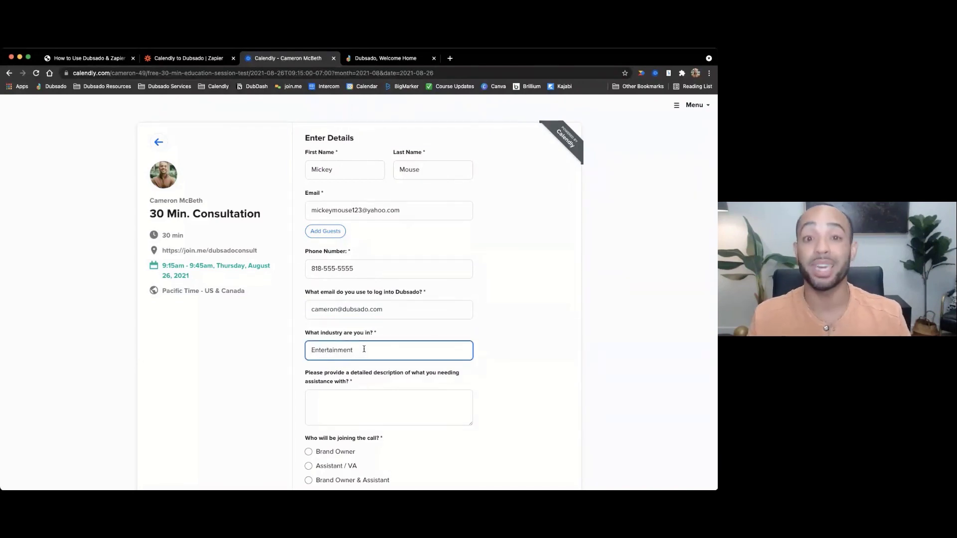
- Describe the need as 'I would like an expert to audit my workflow.' and choose Brand Owner
scroll(372, 350, down, 3)
scroll(376, 351, down, 2)
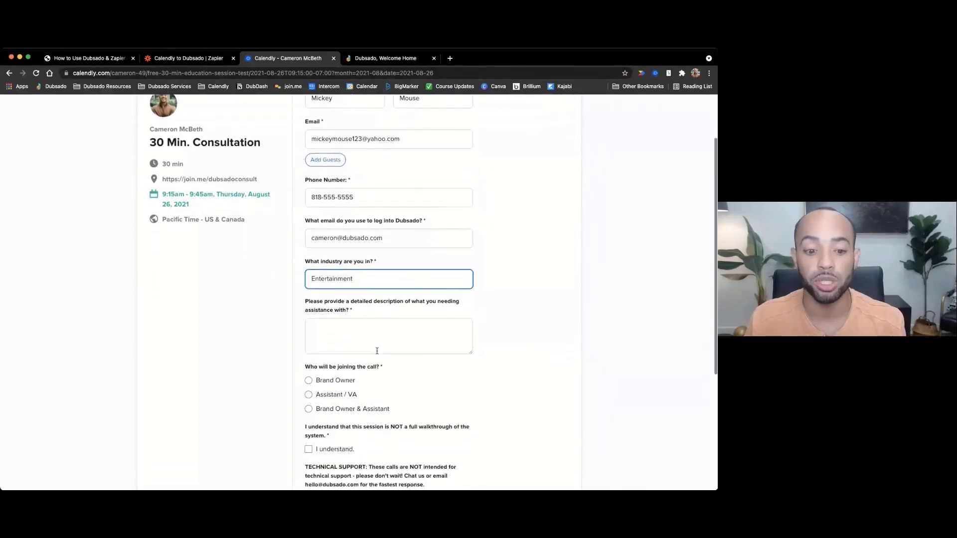
click(373, 334)
text(I would like an expert to au)
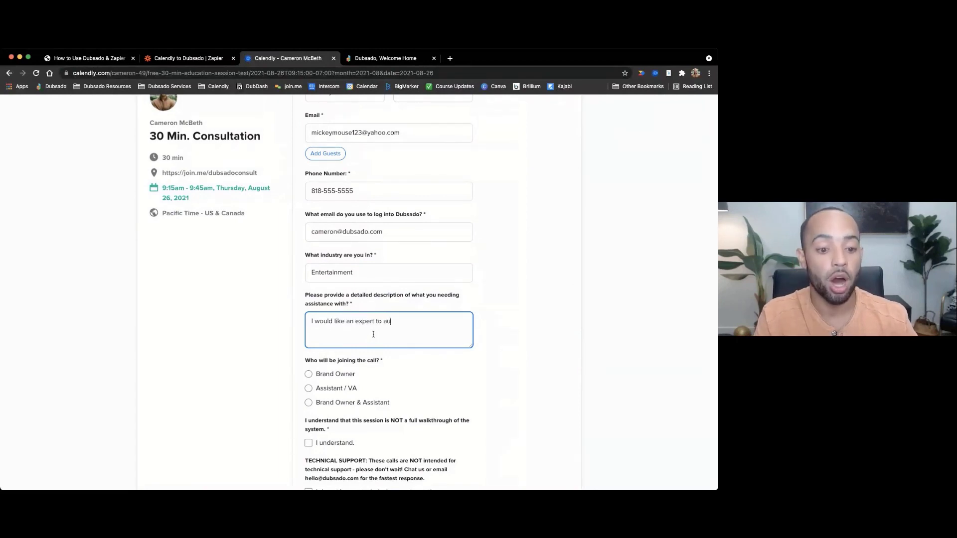
text(dit my workflow.)
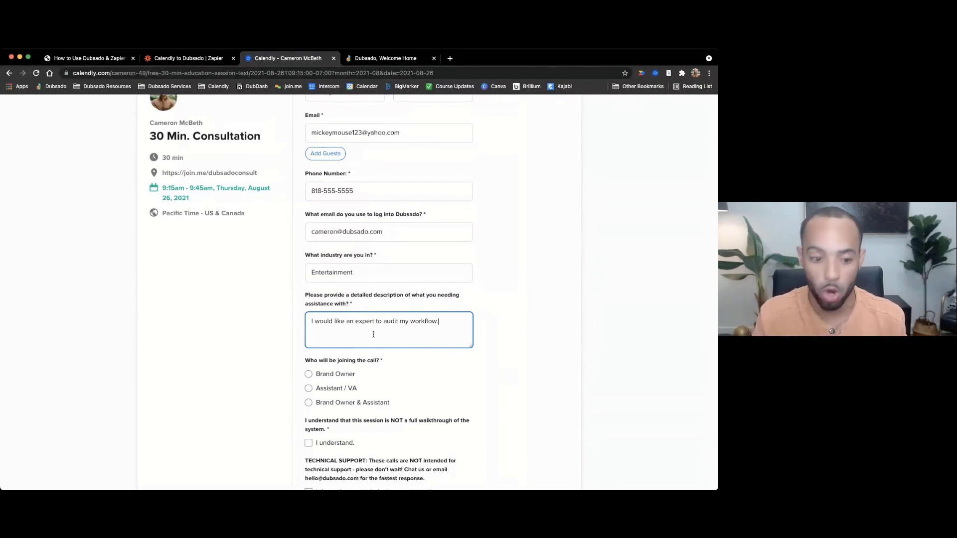
scroll(373, 344, down, 2)
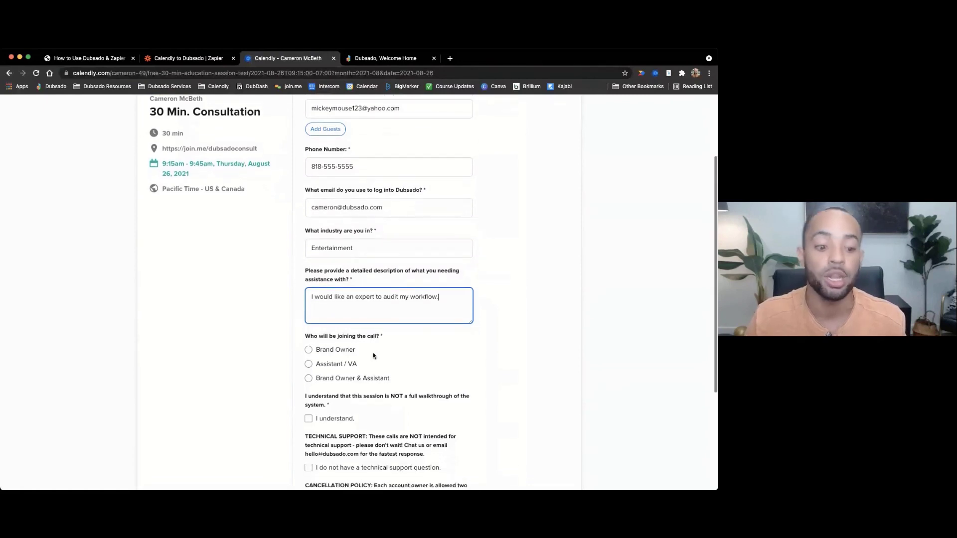
scroll(373, 355, down, 2)
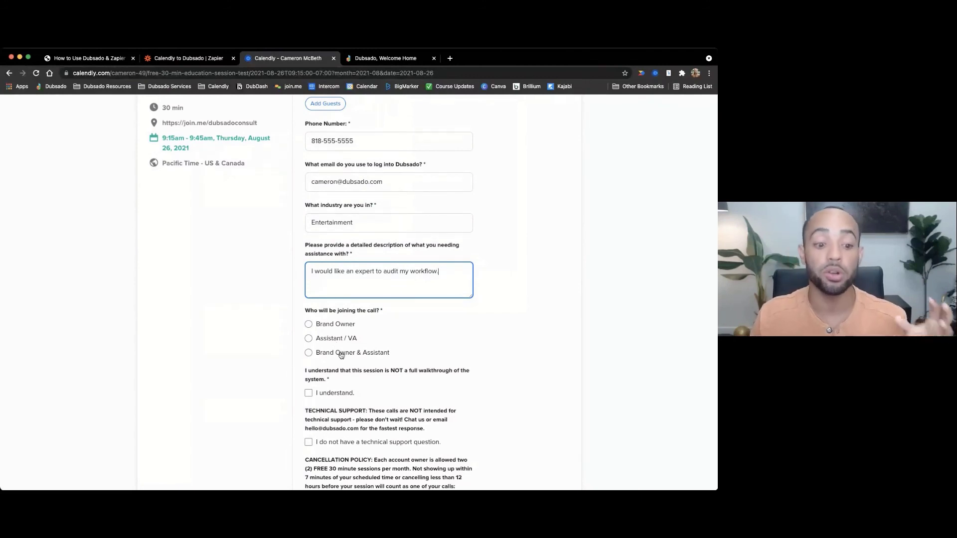
click(309, 324)
- Tick the no-technical-support and cancellation-policy acknowledgement checkboxes
scroll(387, 356, down, 2)
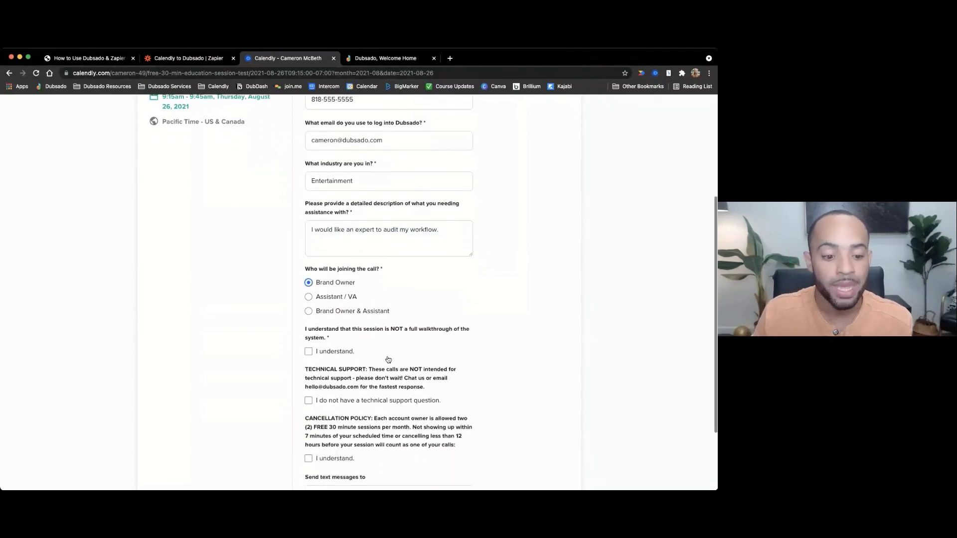
scroll(389, 360, down, 2)
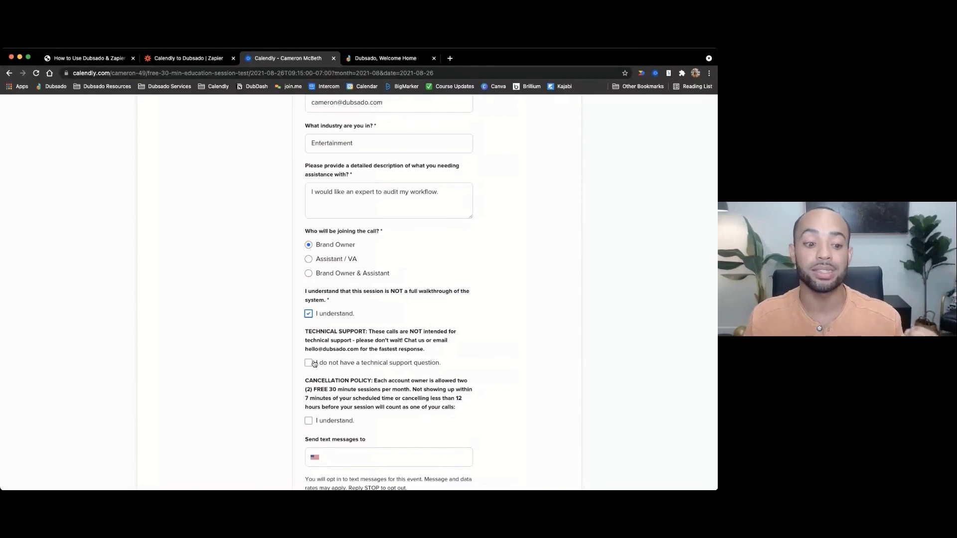
click(309, 363)
scroll(352, 370, down, 1)
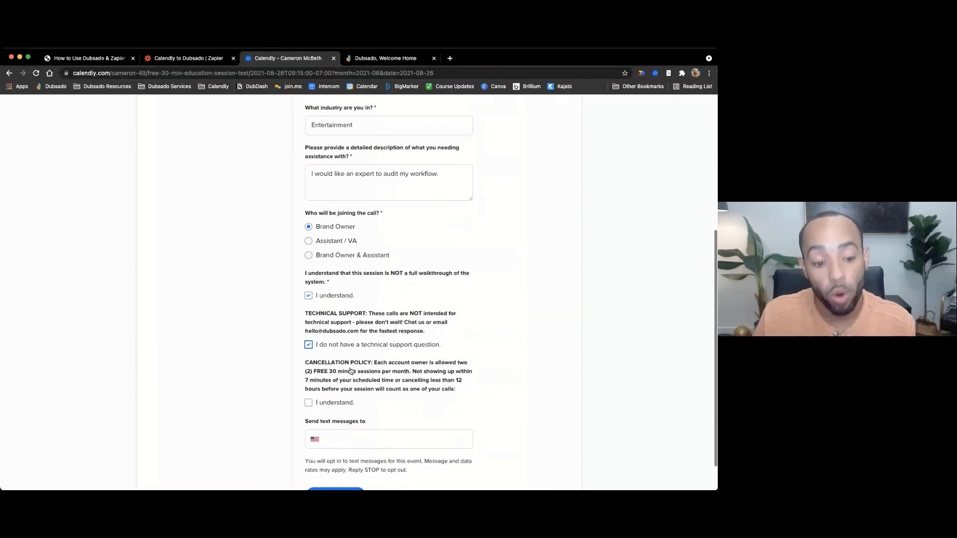
scroll(358, 371, down, 1)
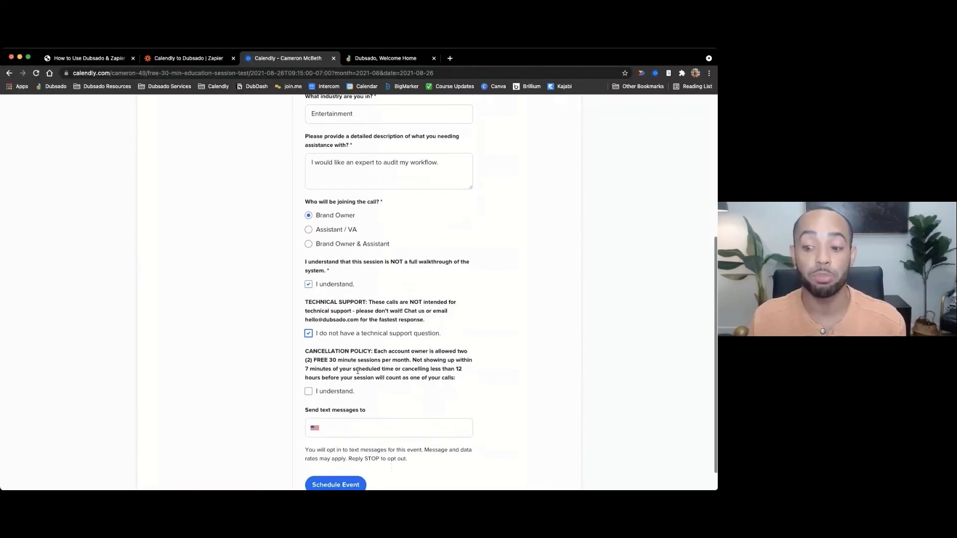
click(308, 391)
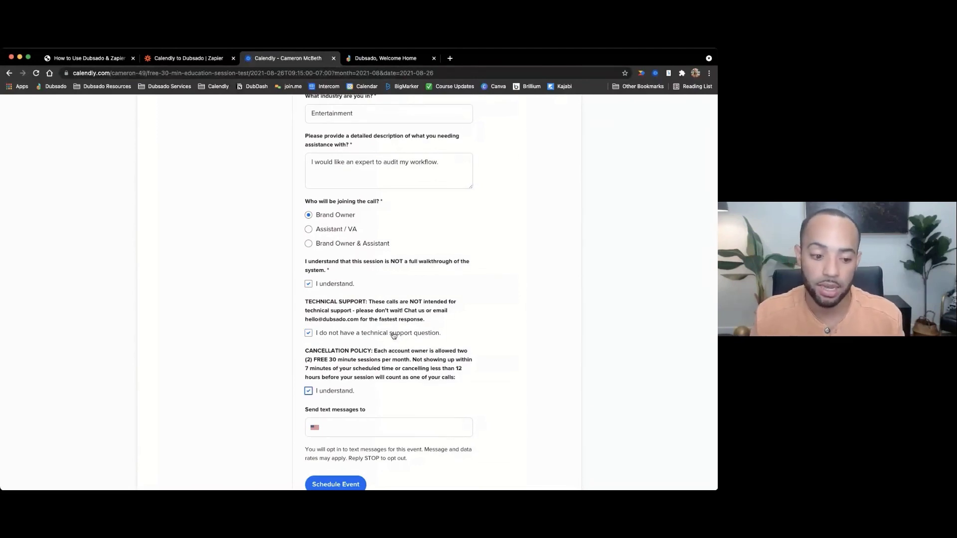
- Add the text-message phone number and schedule the consultation so it shows Confirmed
click(352, 430)
scroll(384, 399, down, 1)
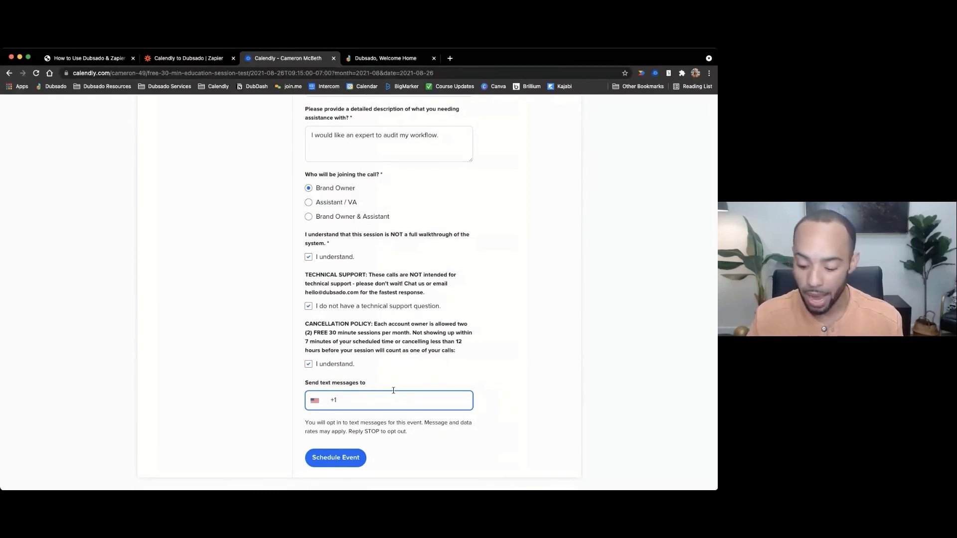
text(818-5)
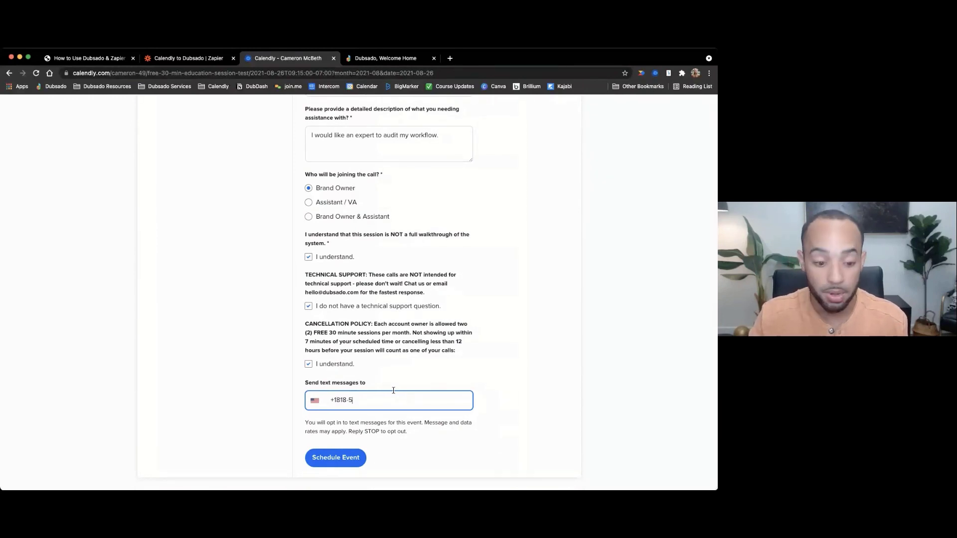
text(55-5555)
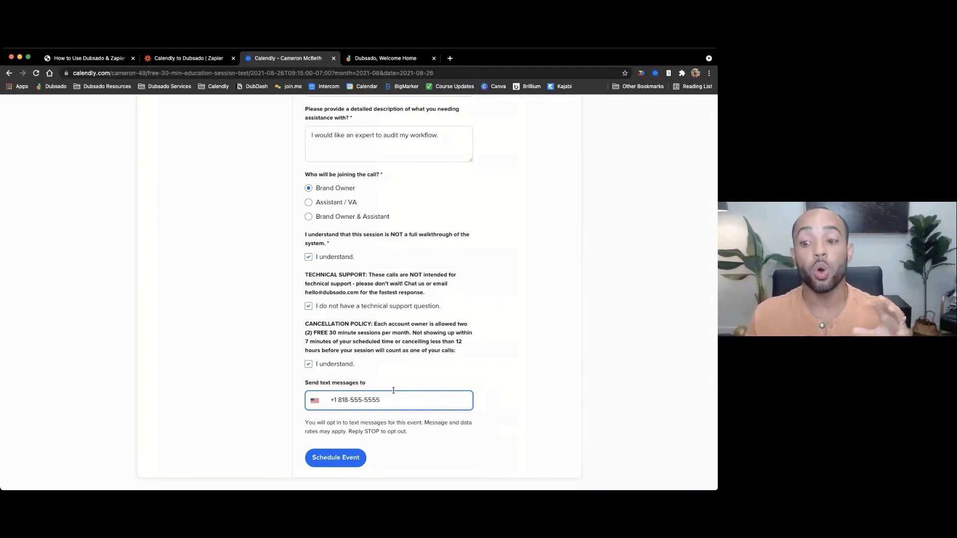
scroll(429, 245, up, 5)
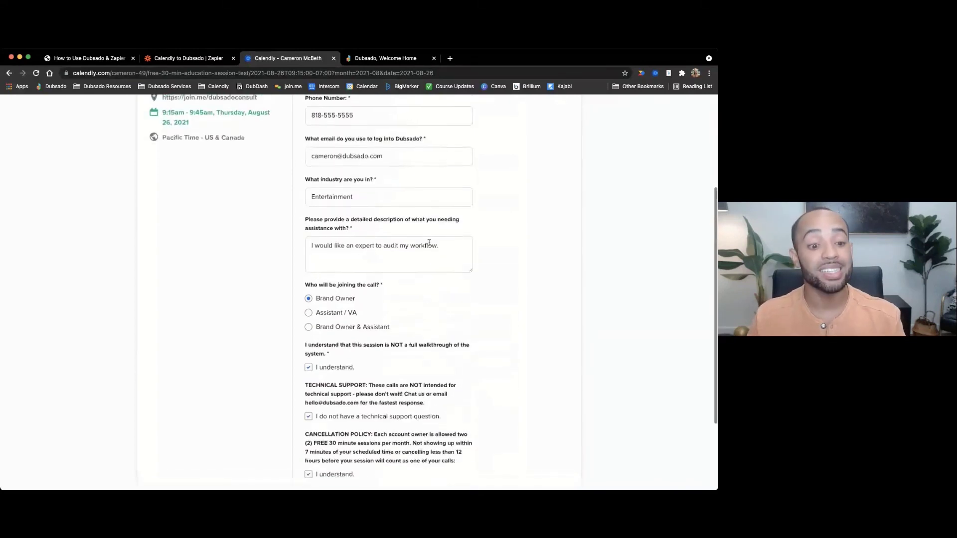
scroll(429, 245, down, 5)
click(335, 458)
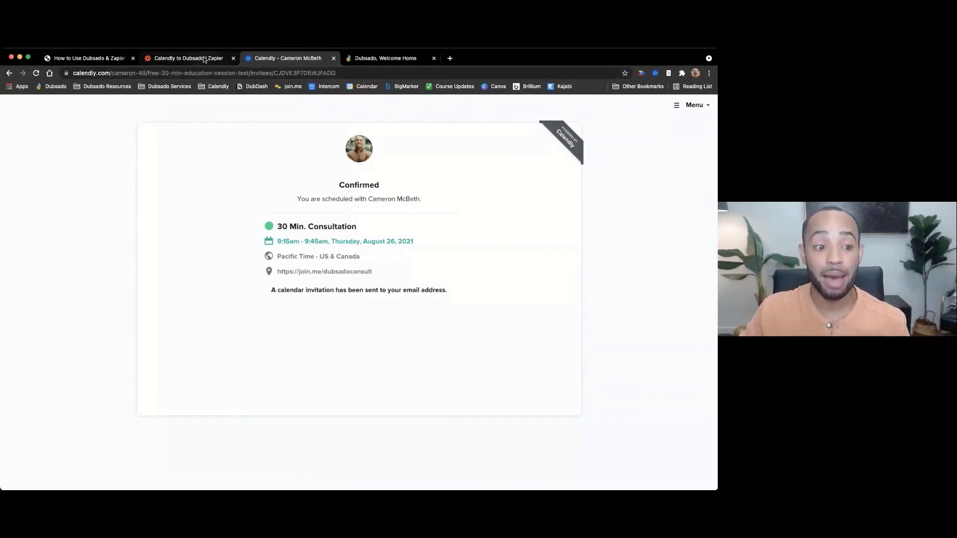
click(204, 59)
- Load more Calendly samples and select the newly booked Invitee B as test data
click(258, 313)
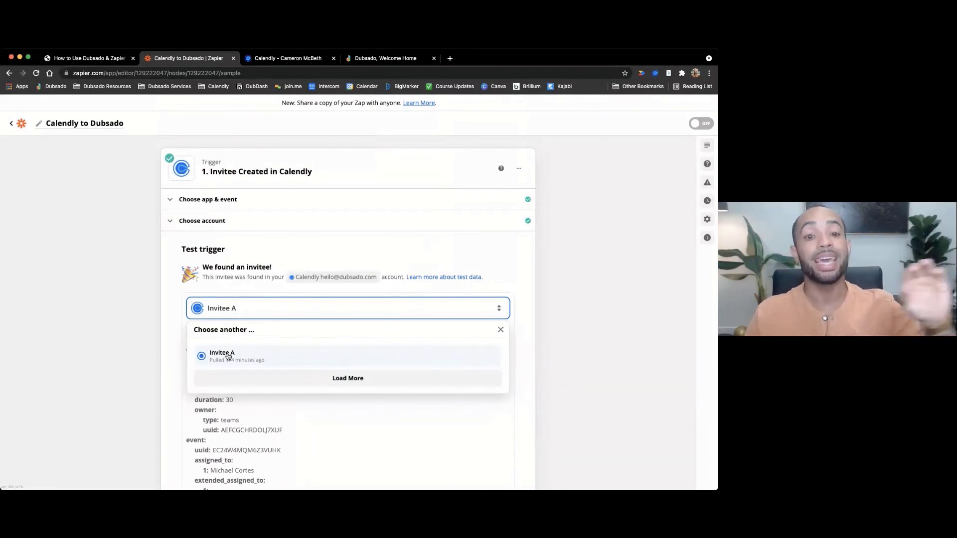
click(356, 383)
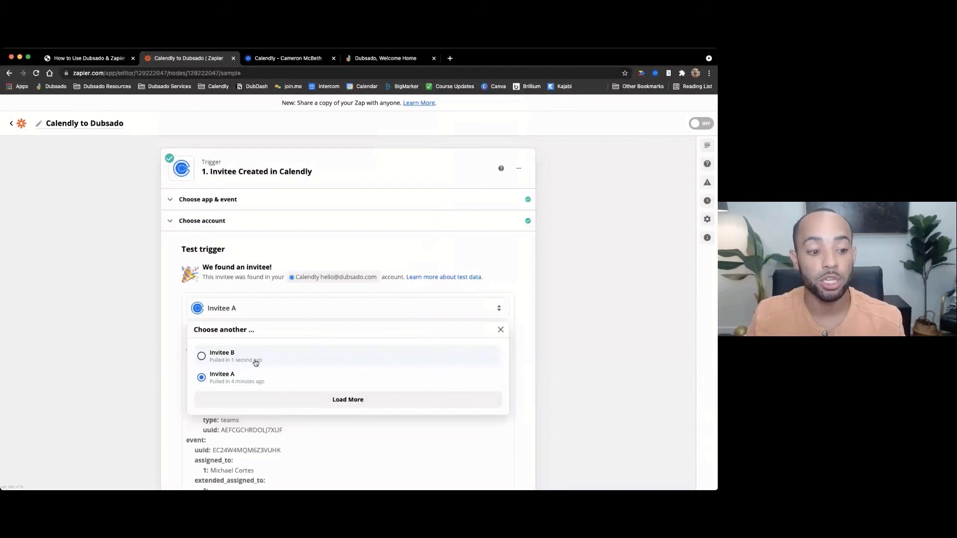
click(255, 362)
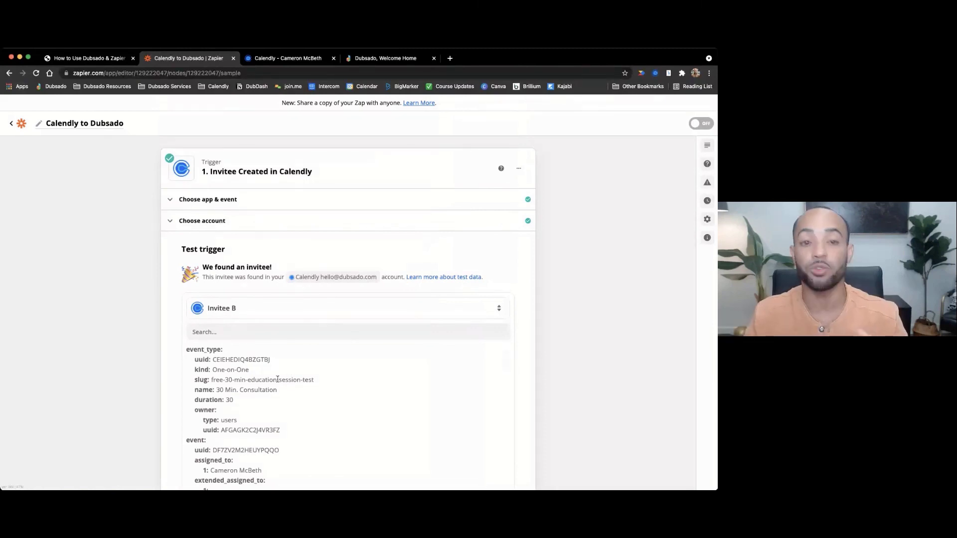
scroll(572, 318, down, 3)
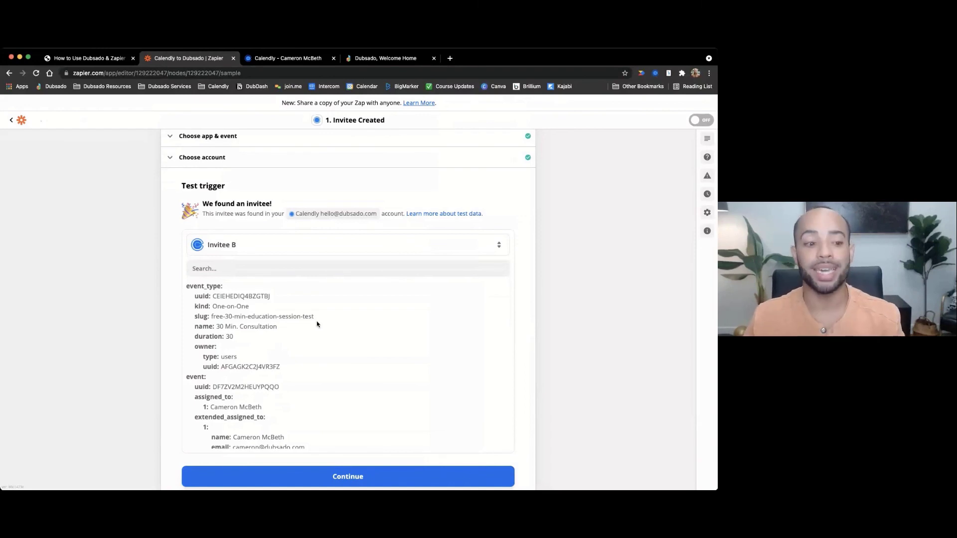
scroll(249, 323, down, 2)
scroll(249, 322, down, 3)
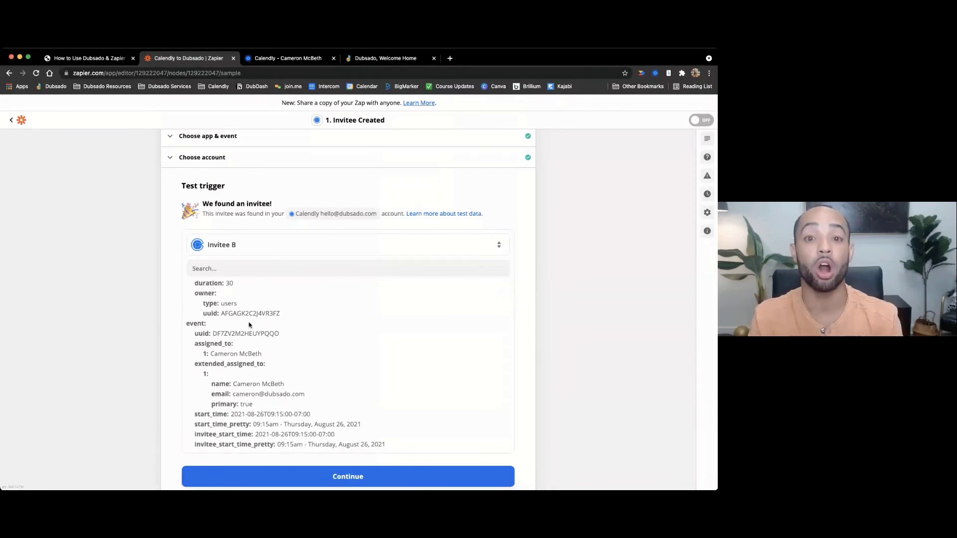
scroll(249, 325, down, 1)
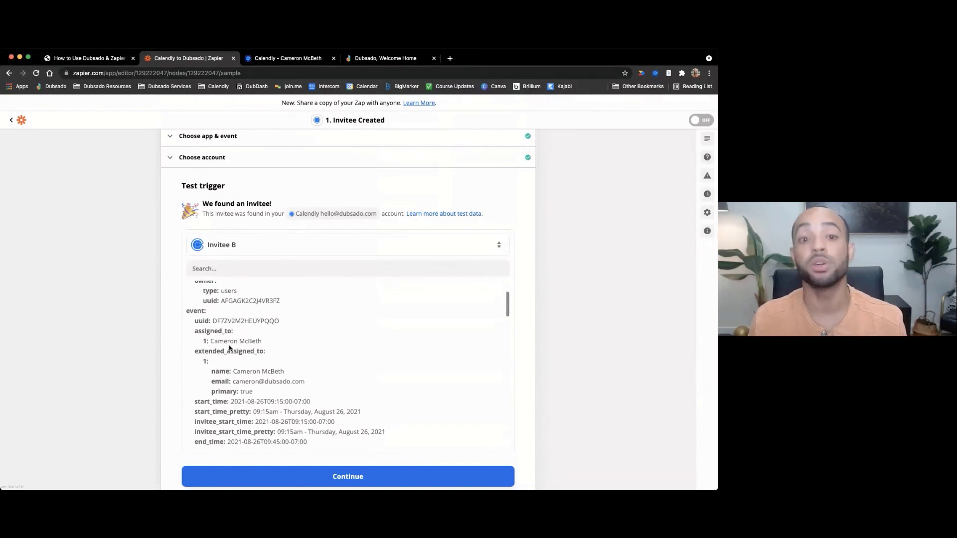
scroll(228, 346, down, 2)
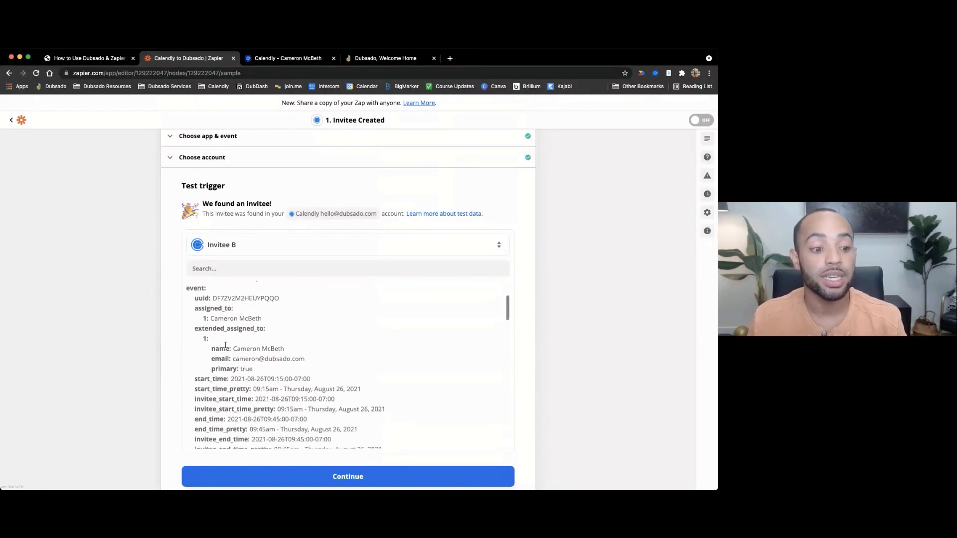
scroll(234, 343, down, 2)
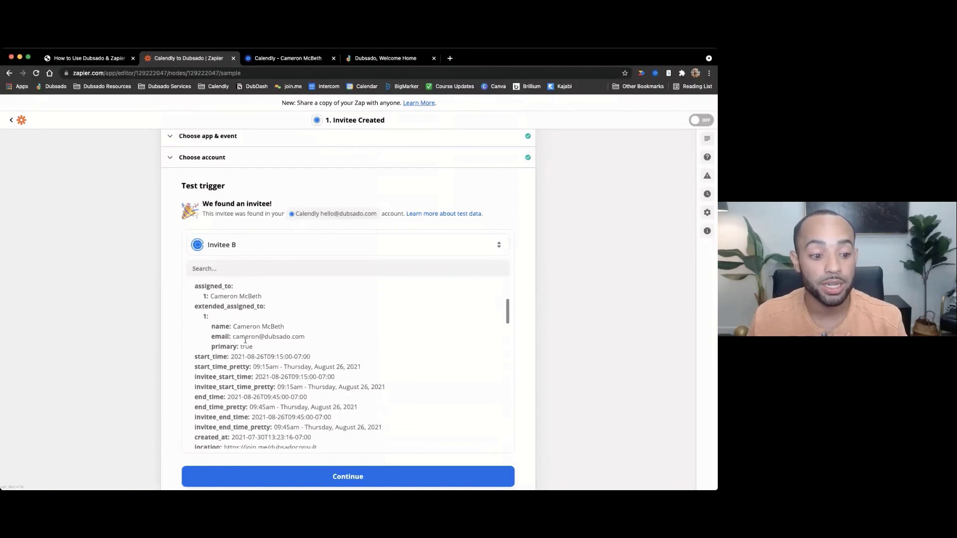
scroll(246, 354, down, 1)
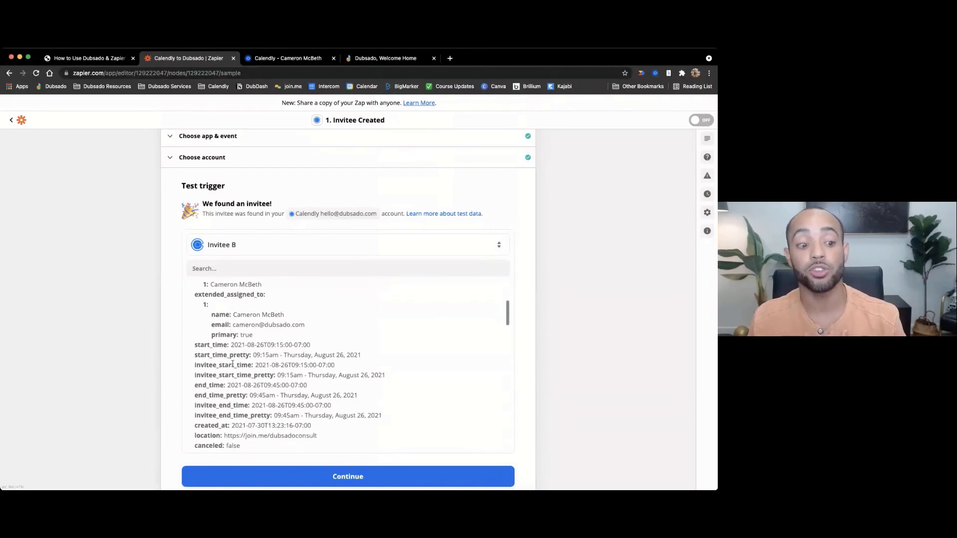
scroll(234, 385, down, 1)
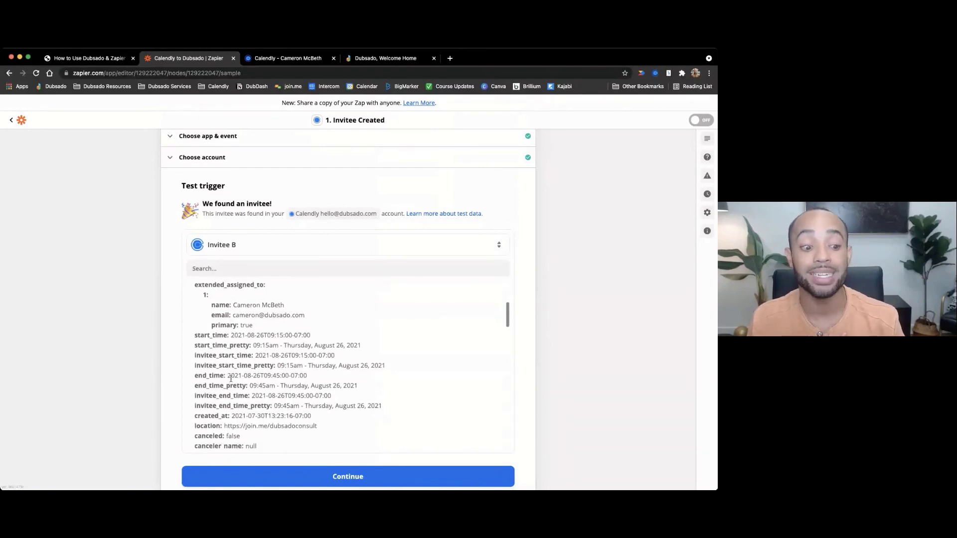
scroll(271, 377, down, 7)
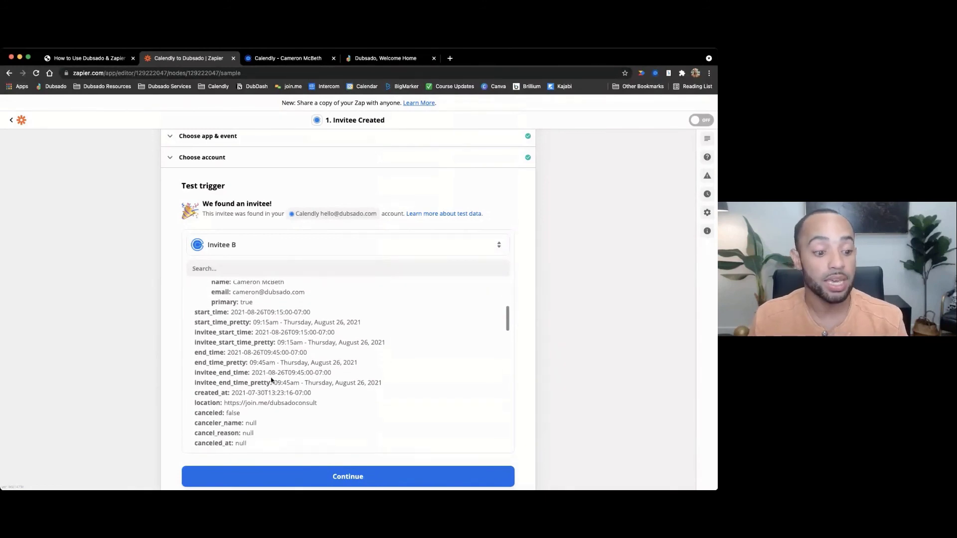
scroll(271, 380, down, 7)
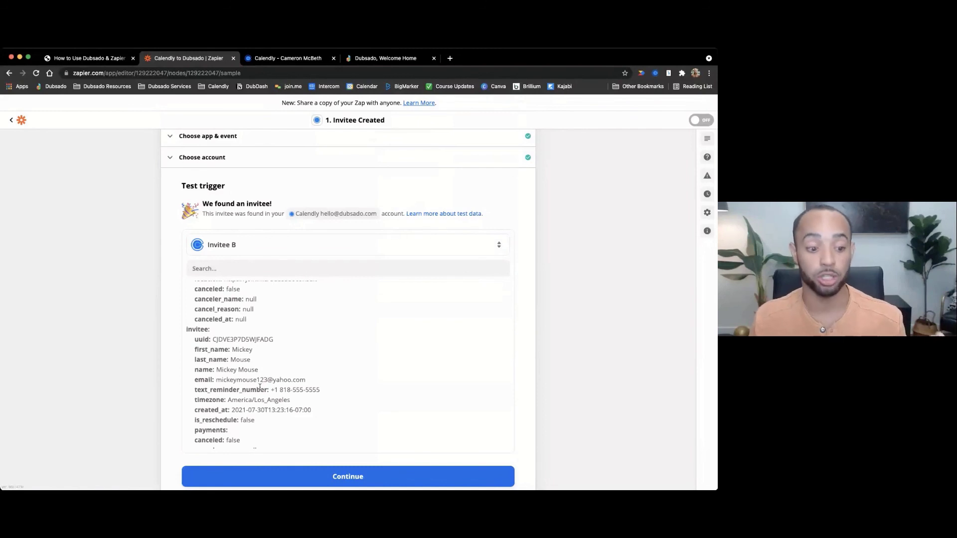
scroll(295, 388, down, 3)
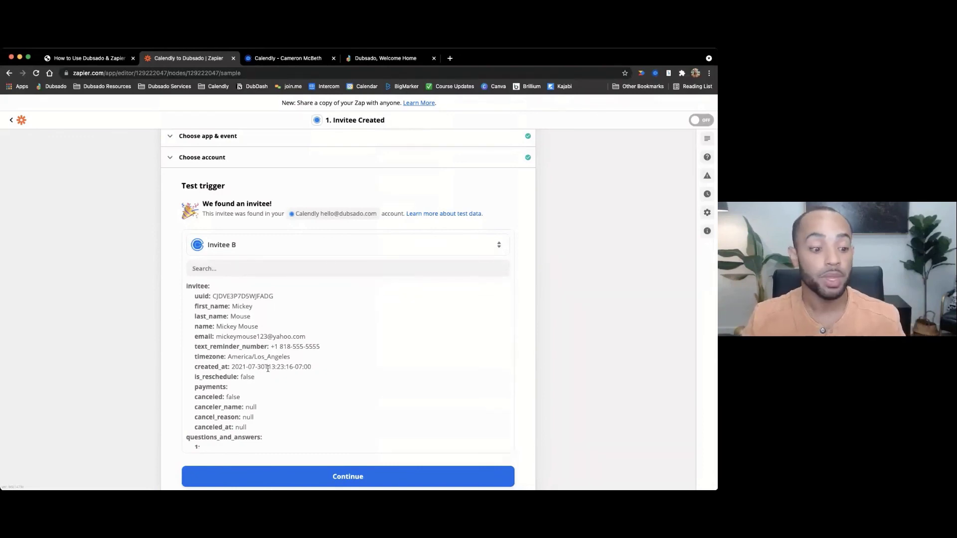
- Review the Calendly trigger's test questions and answers, then continue to the action step
scroll(292, 364, down, 5)
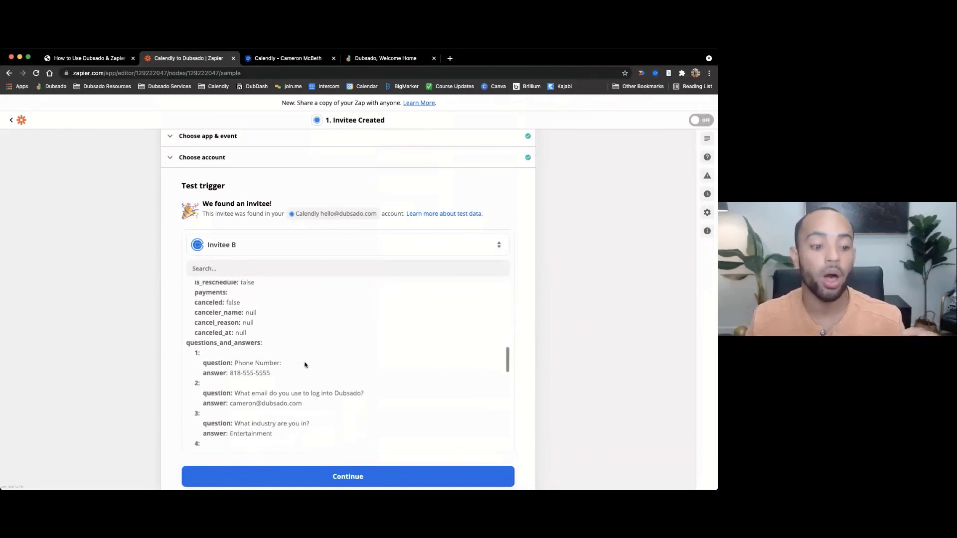
scroll(305, 364, down, 1)
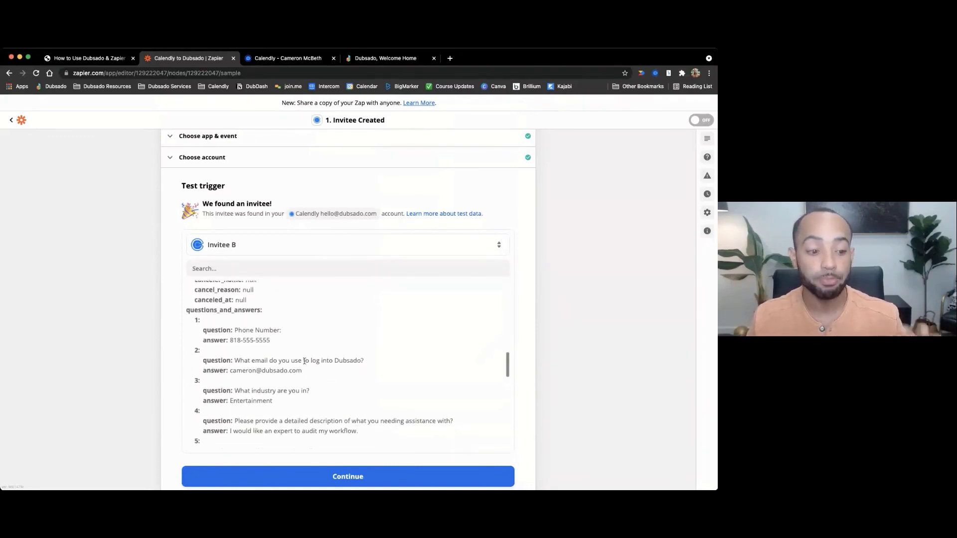
scroll(277, 344, down, 1)
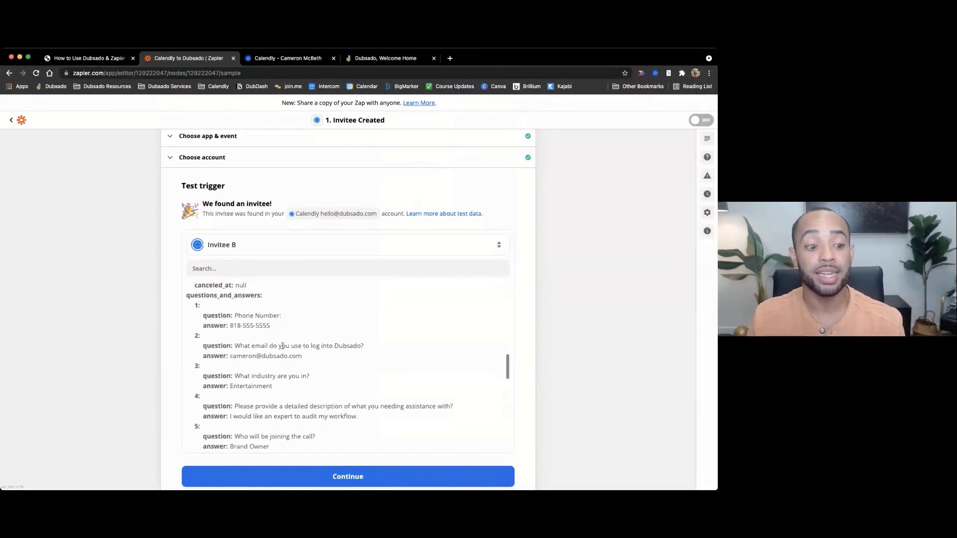
scroll(269, 356, down, 3)
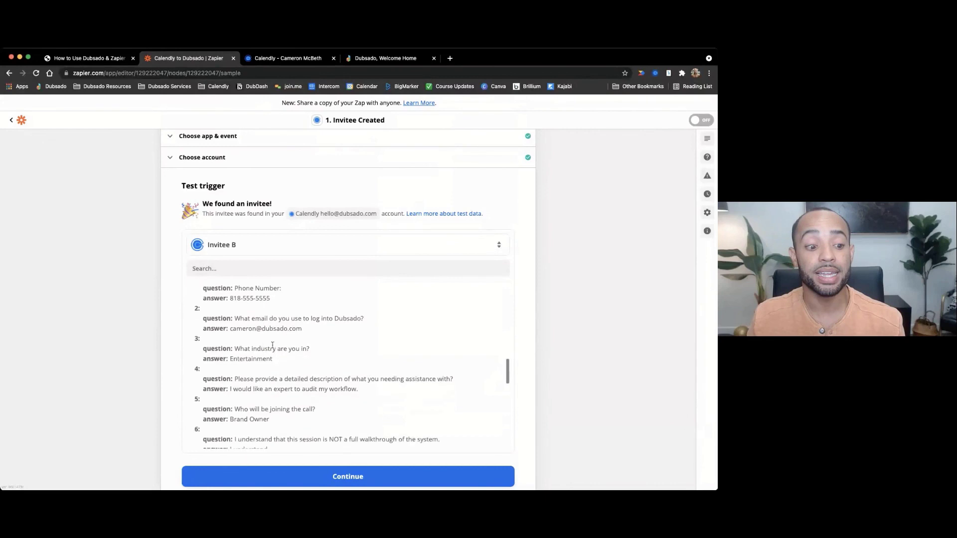
scroll(274, 357, down, 3)
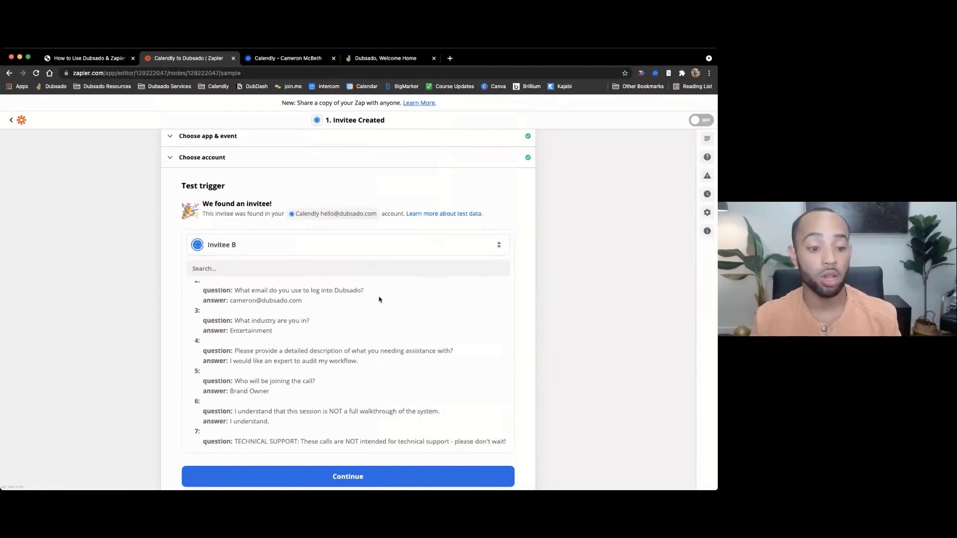
scroll(374, 317, down, 1)
scroll(615, 358, down, 2)
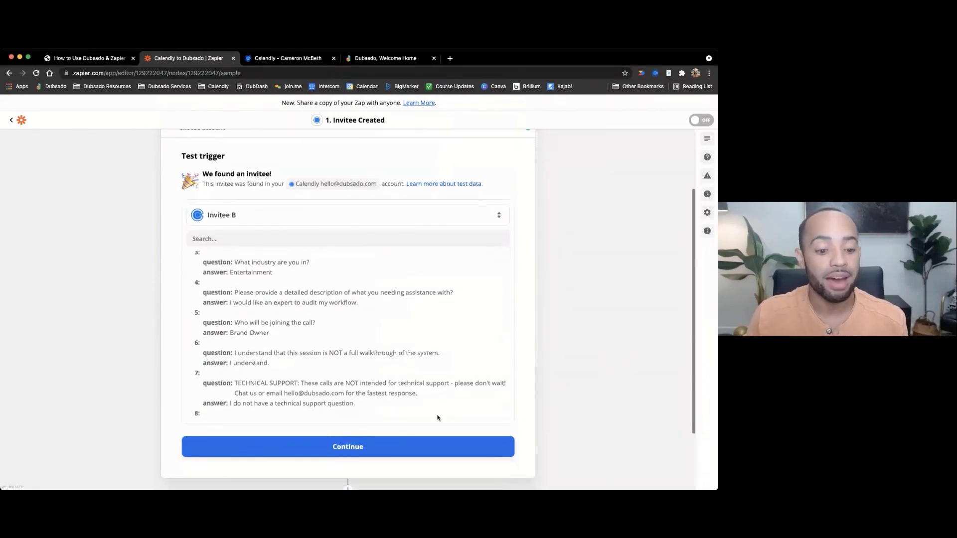
click(344, 449)
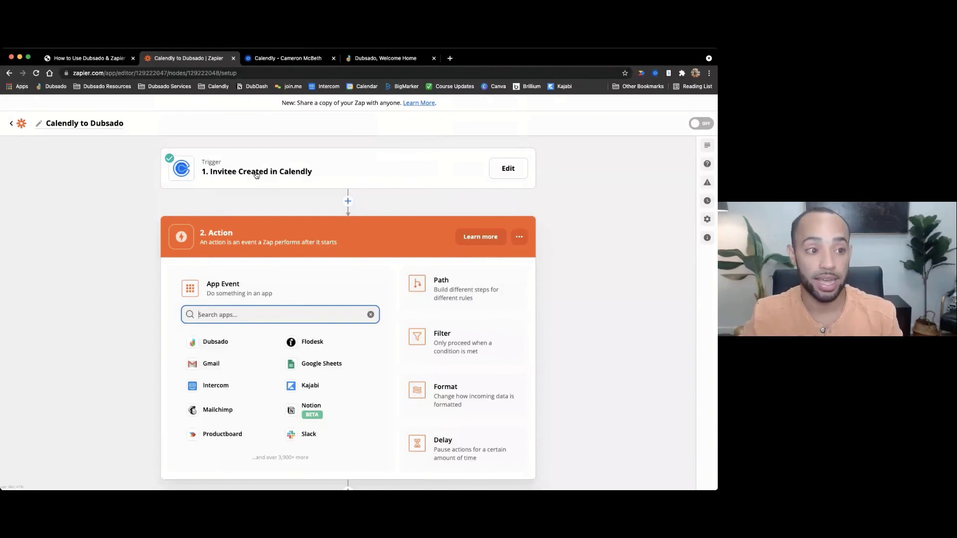
- Switch to the Dubsado & Zapier guide PDF at page 14, 'Mapping Sample Data'
click(113, 60)
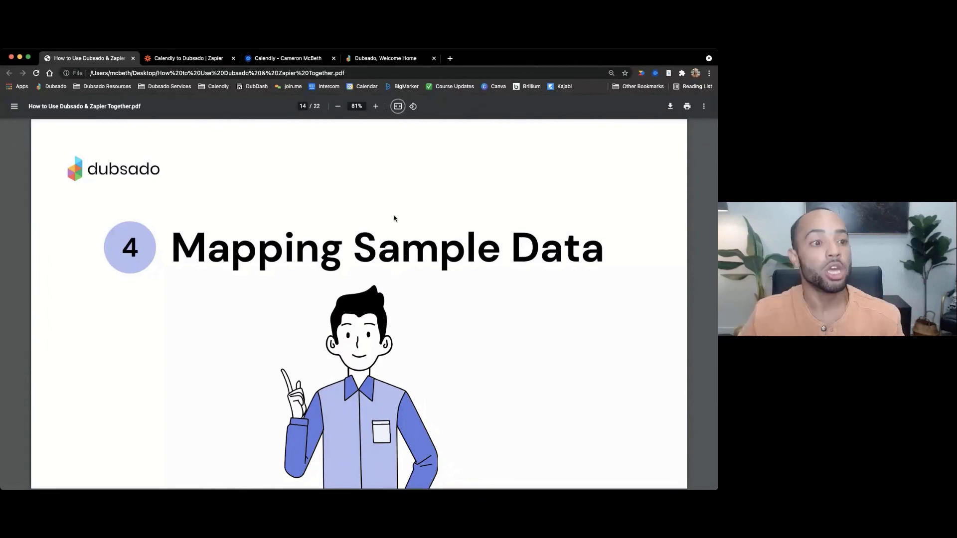
- Search the action apps for 'Dubsad' and choose Dubsado
click(199, 59)
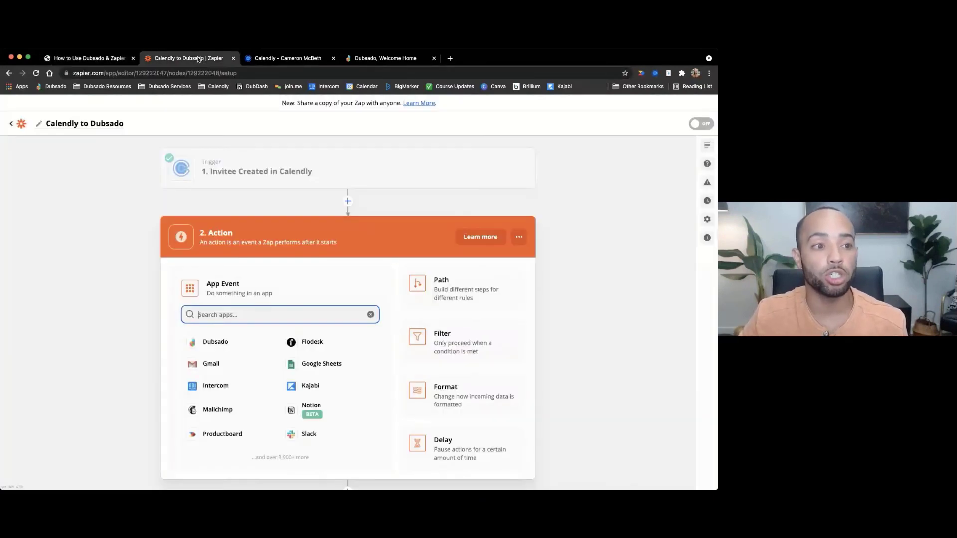
scroll(320, 218, down, 1)
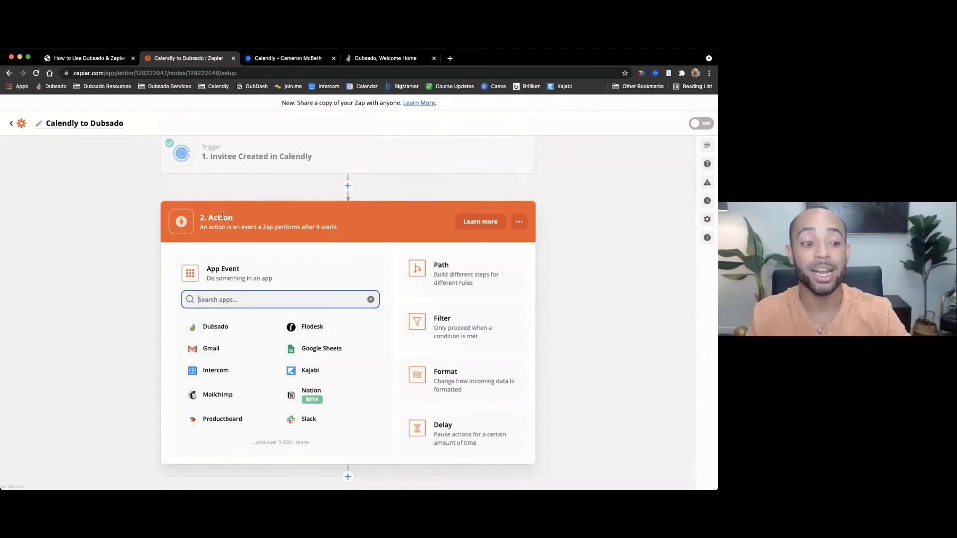
text(Dubsad)
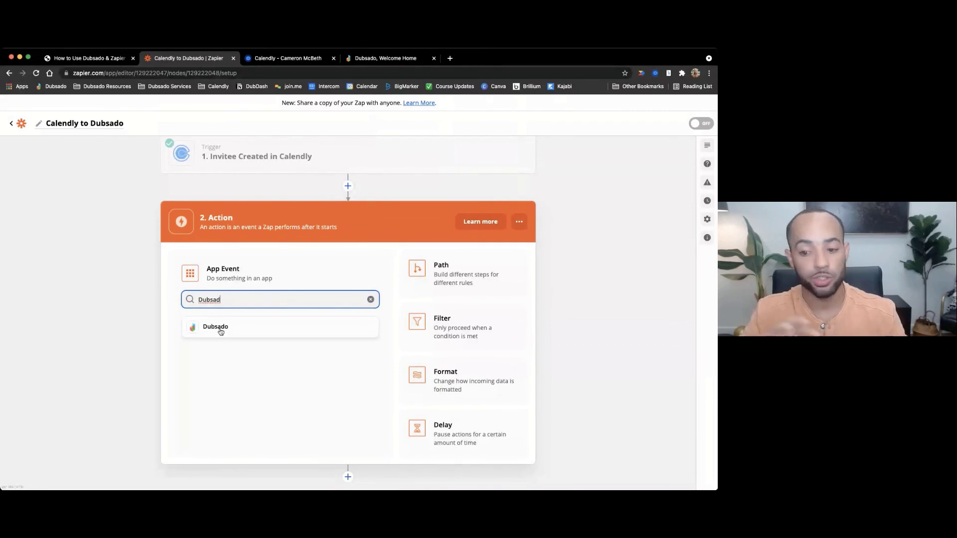
click(221, 332)
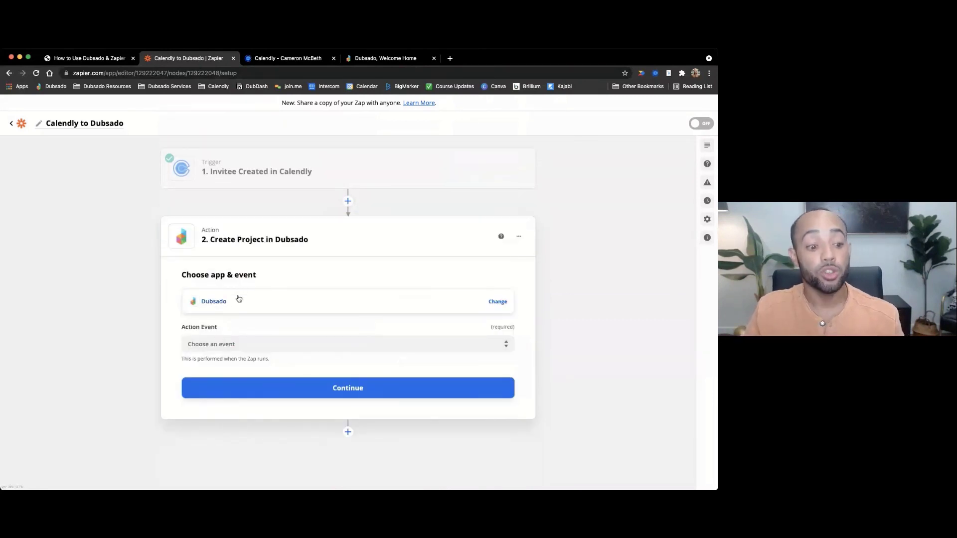
- Choose Create Project as the Dubsado action event and continue
scroll(239, 301, down, 1)
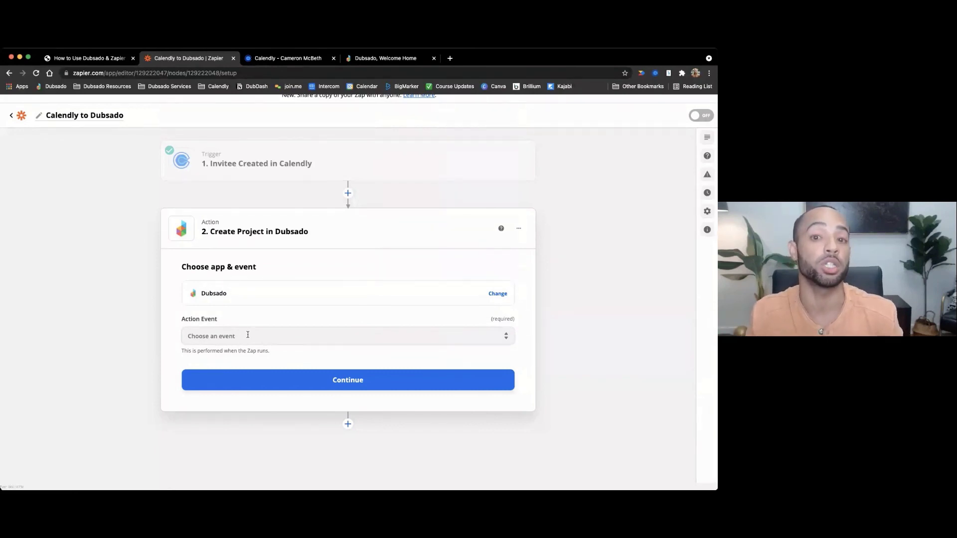
click(248, 335)
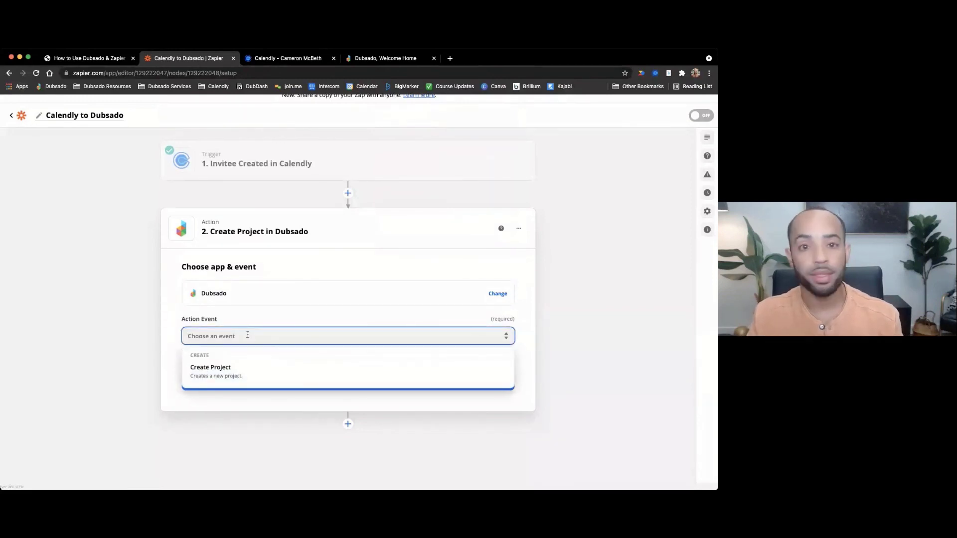
click(231, 374)
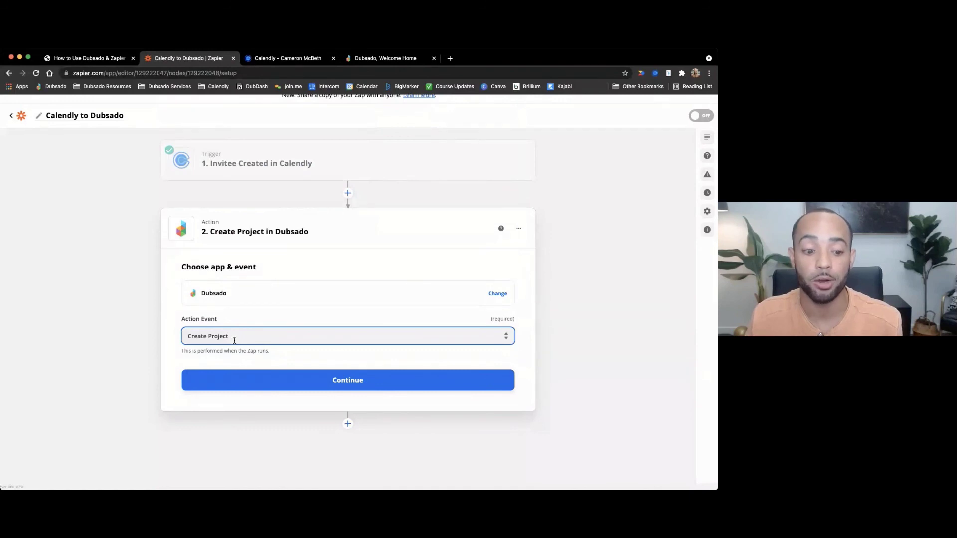
click(347, 380)
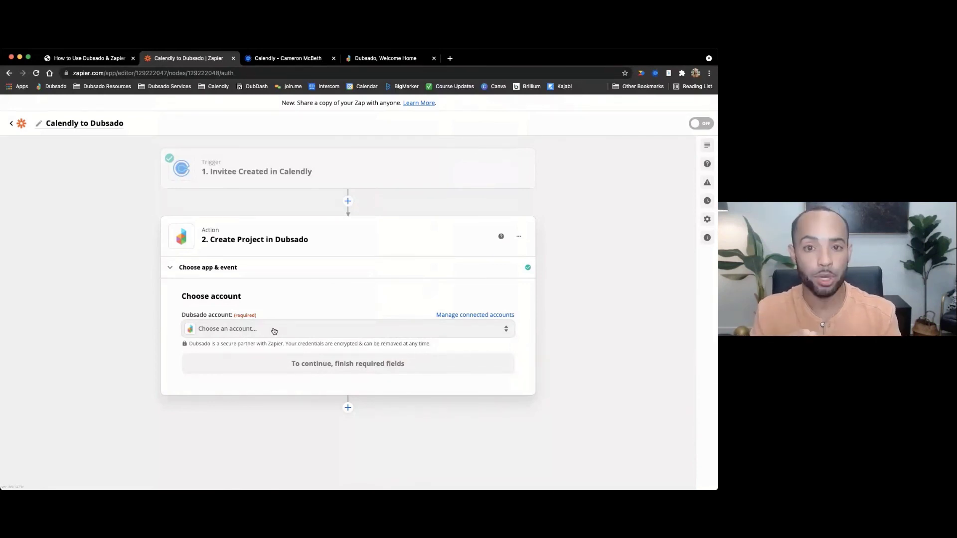
click(386, 59)
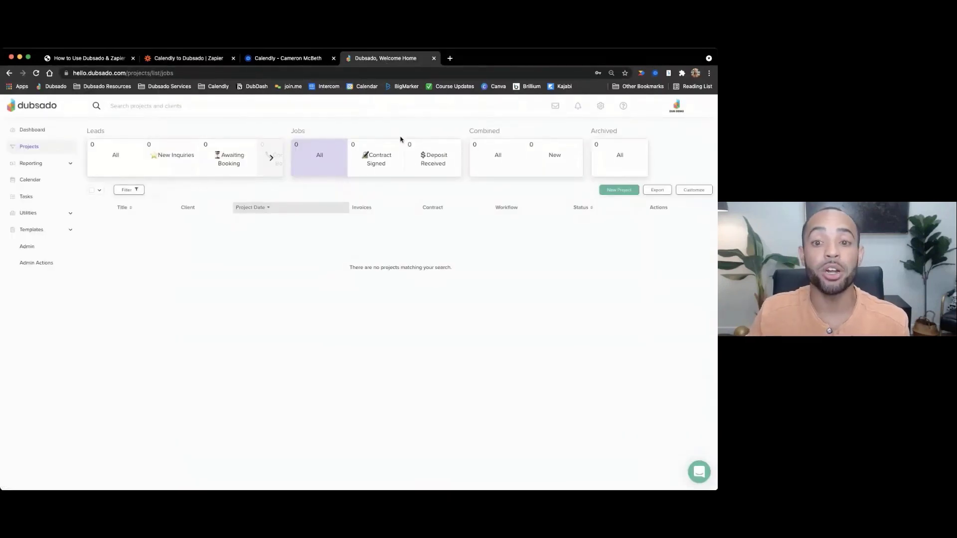
- Go to Dubsado's Settings > Integrations page and briefly check the brands list
click(601, 109)
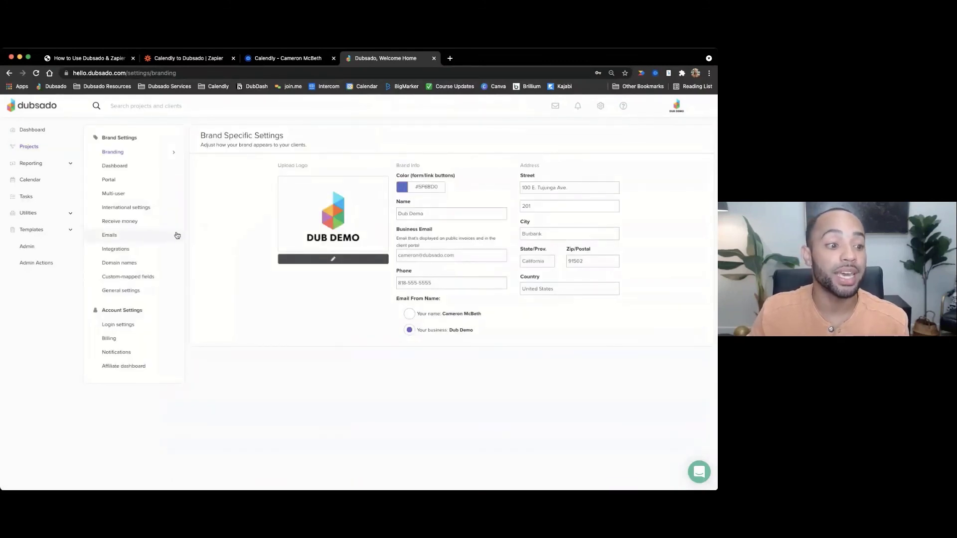
click(123, 252)
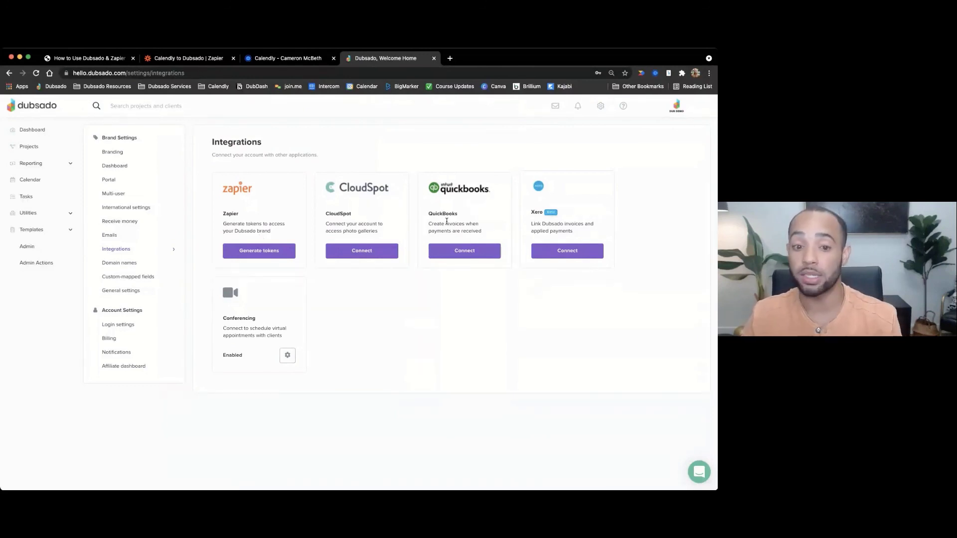
click(676, 107)
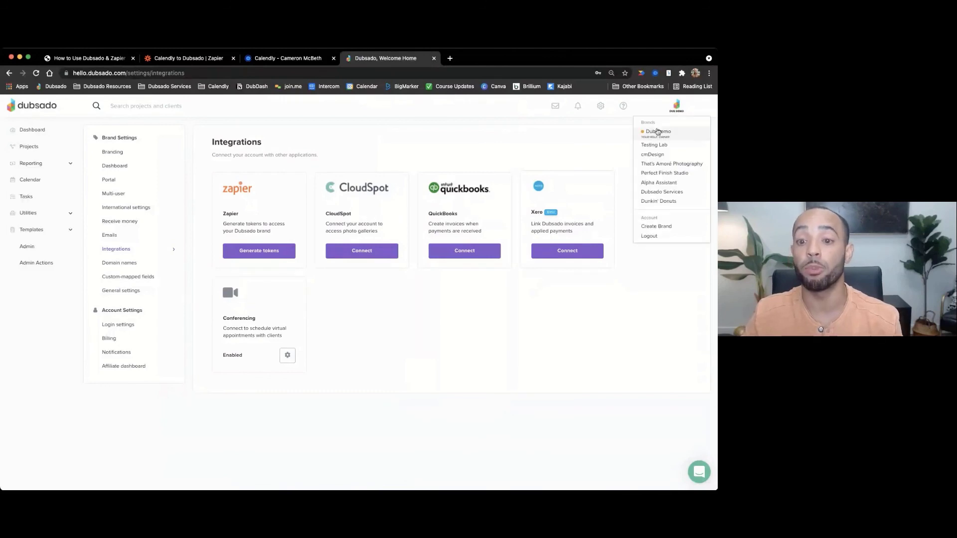
click(673, 106)
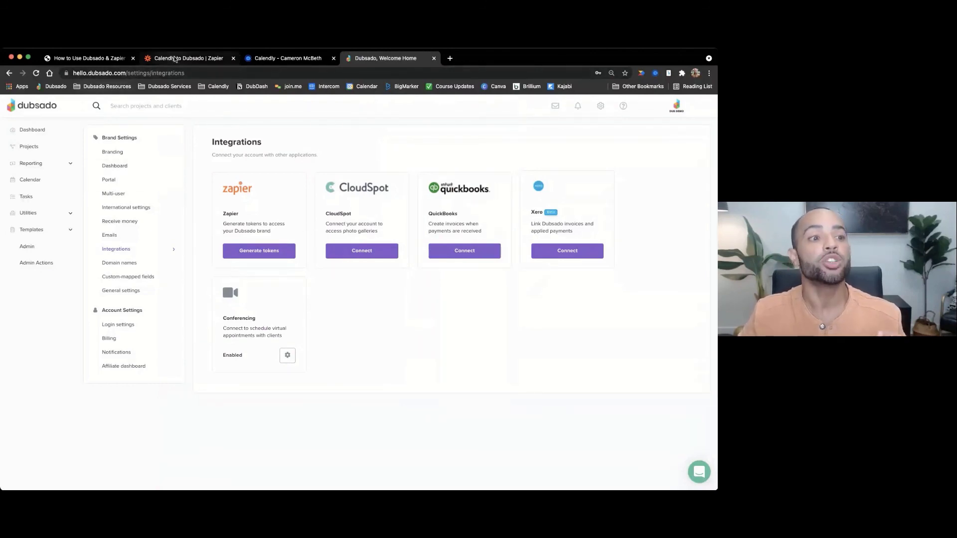
- Try the connected Dubsado accounts, settling on the Dub Demo account for Create Project
click(175, 59)
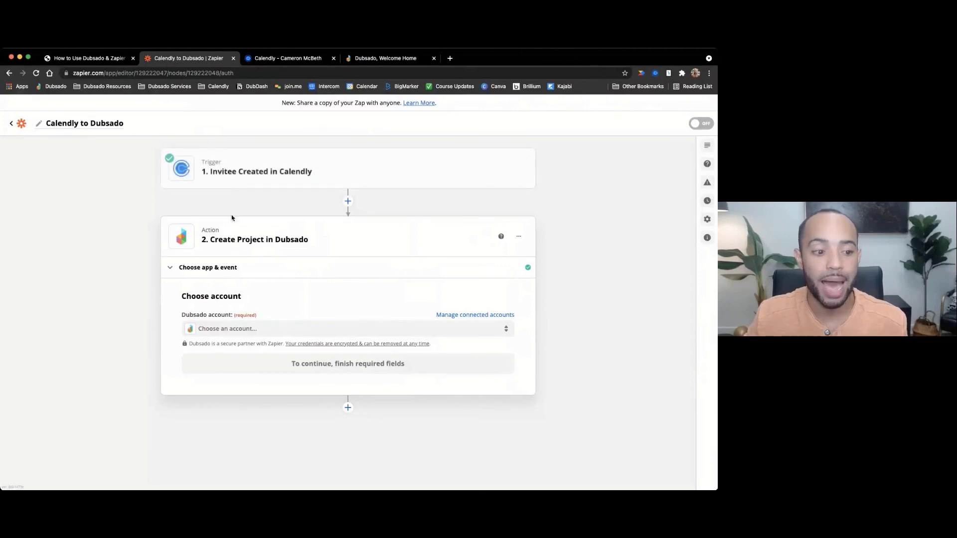
click(239, 330)
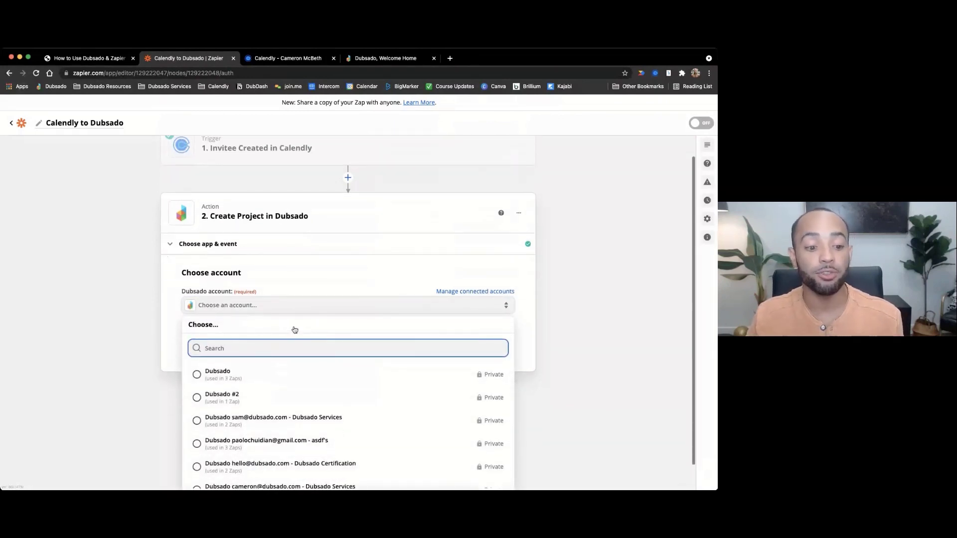
click(279, 384)
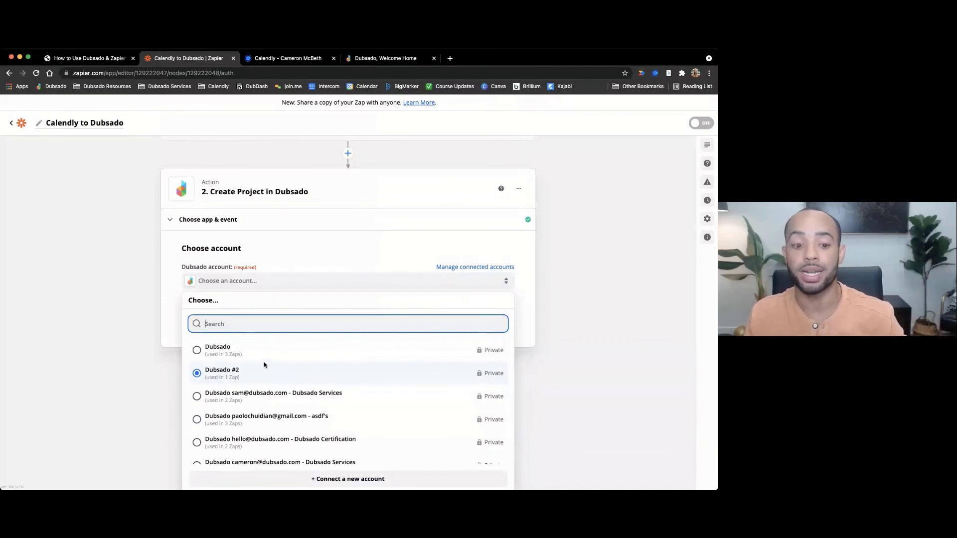
click(287, 422)
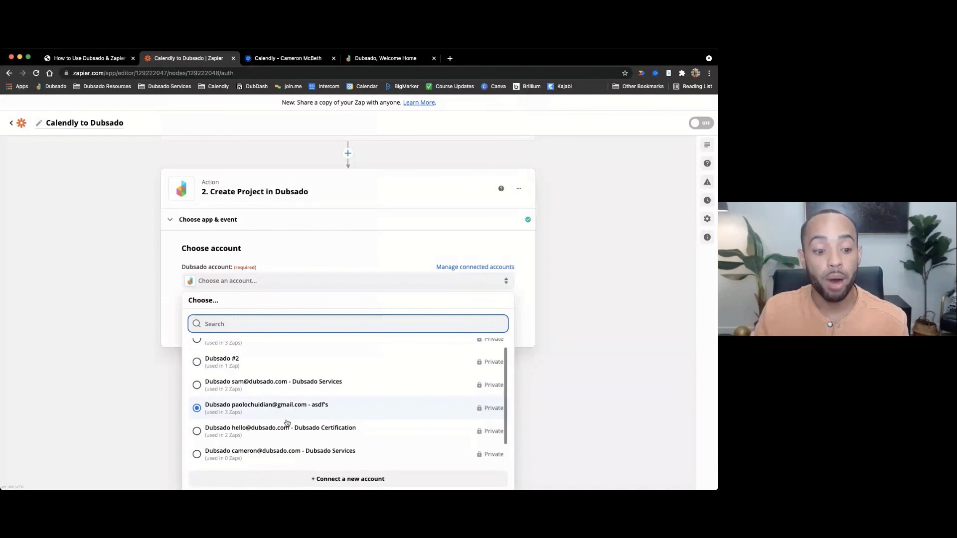
scroll(287, 422, down, 1)
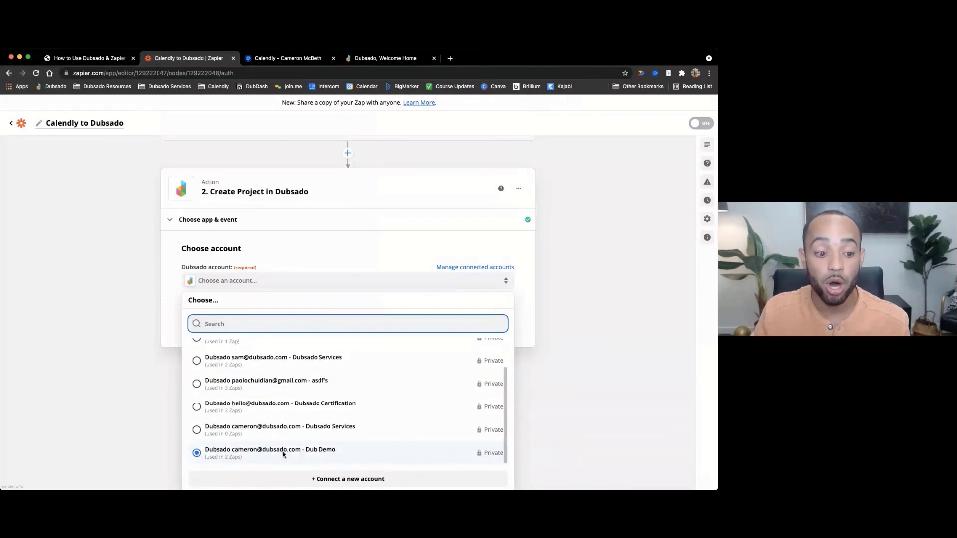
click(284, 453)
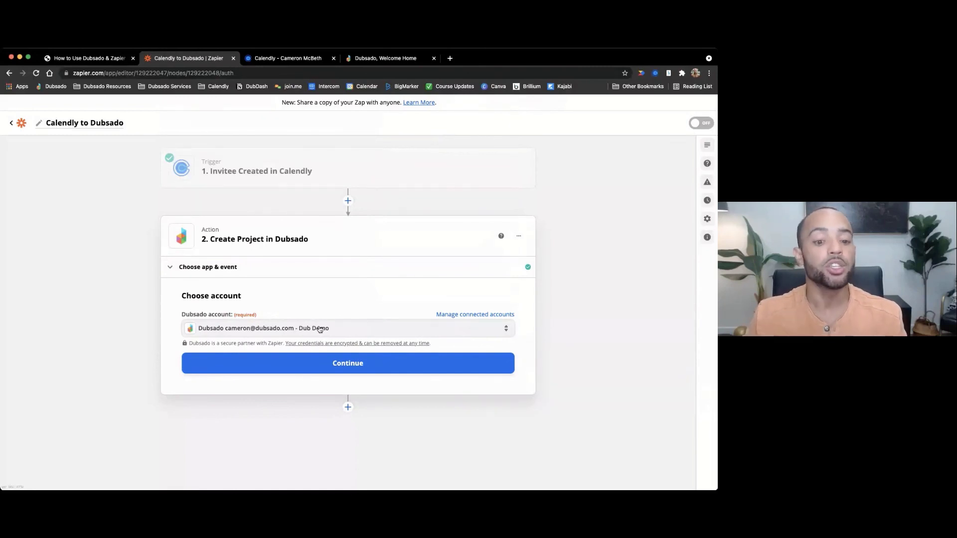
- Continue to Set up action and browse the Project Workflow dropdown list
click(352, 365)
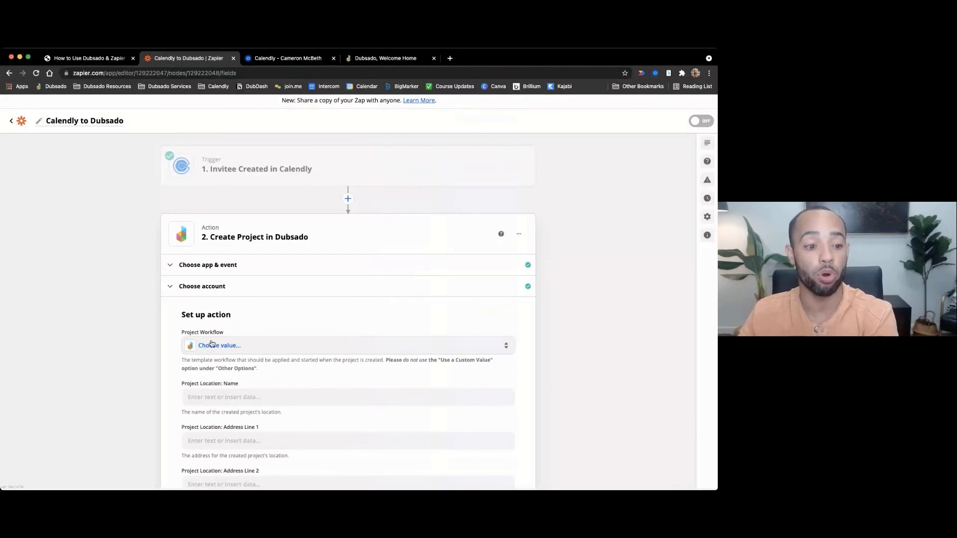
click(212, 343)
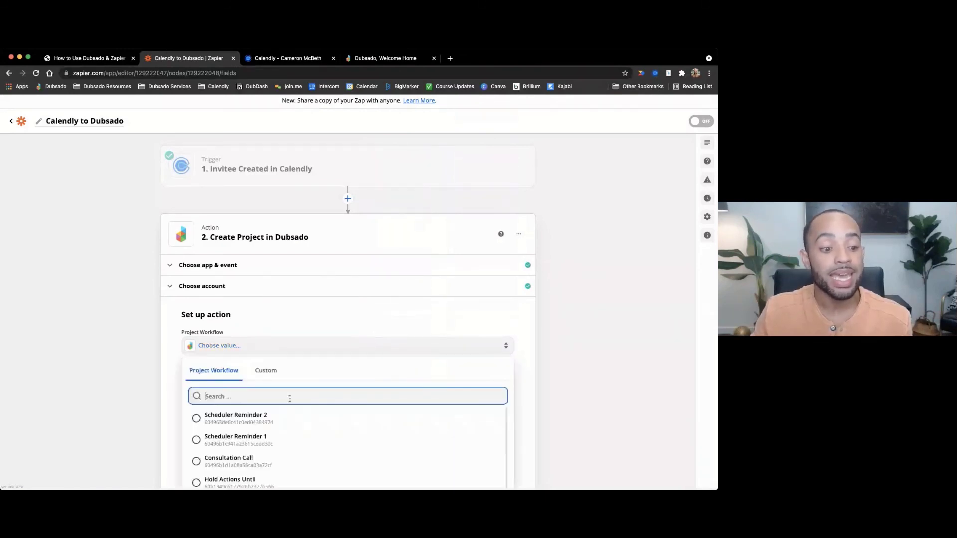
scroll(333, 335, down, 3)
scroll(314, 369, down, 5)
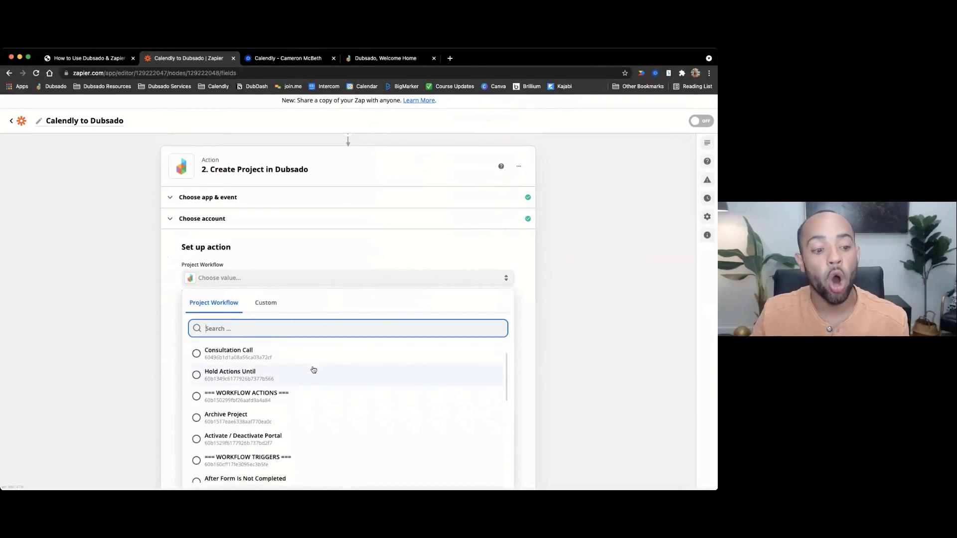
scroll(314, 370, down, 2)
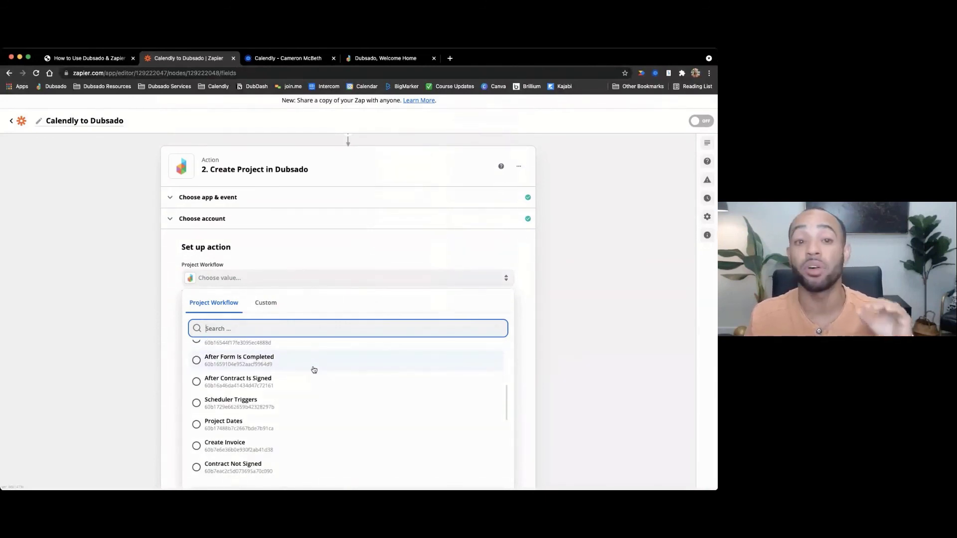
scroll(313, 370, up, 1)
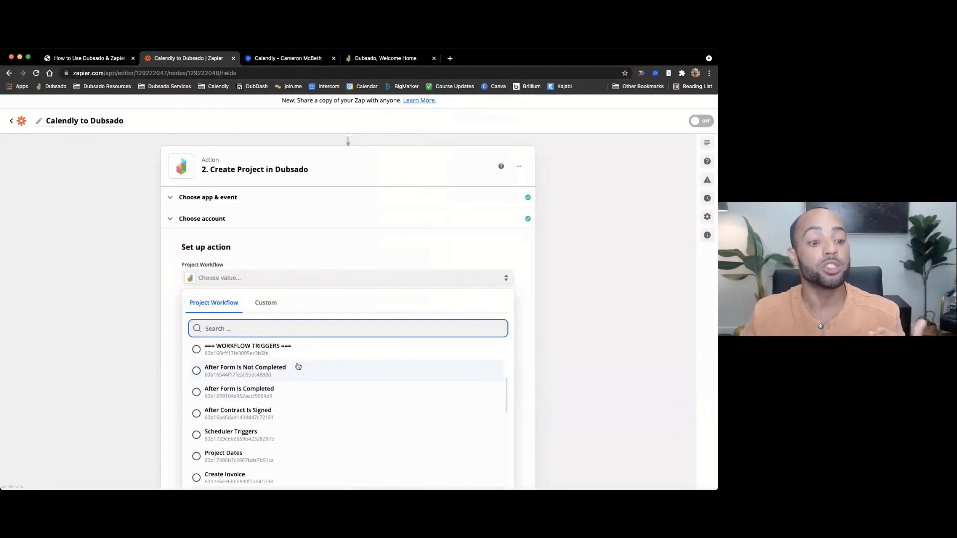
scroll(298, 366, up, 2)
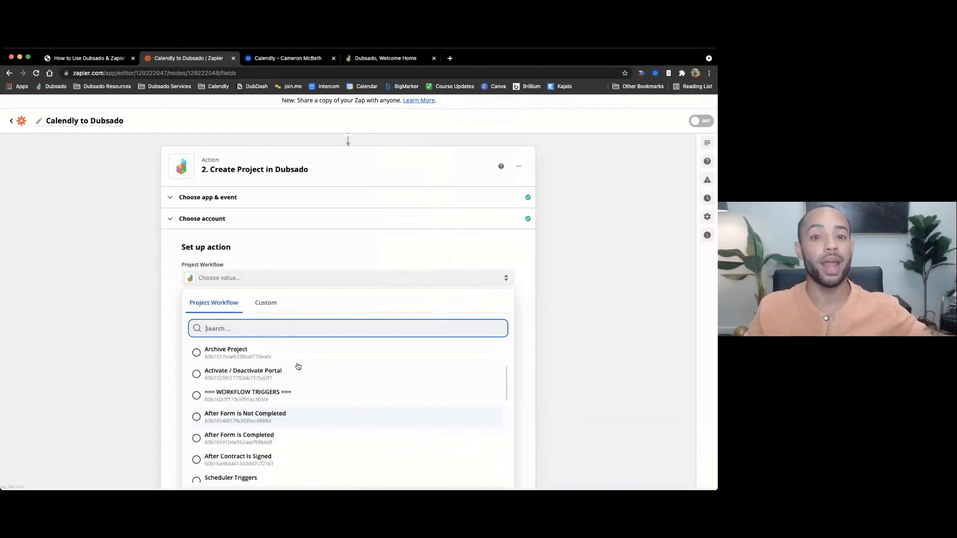
scroll(298, 366, up, 4)
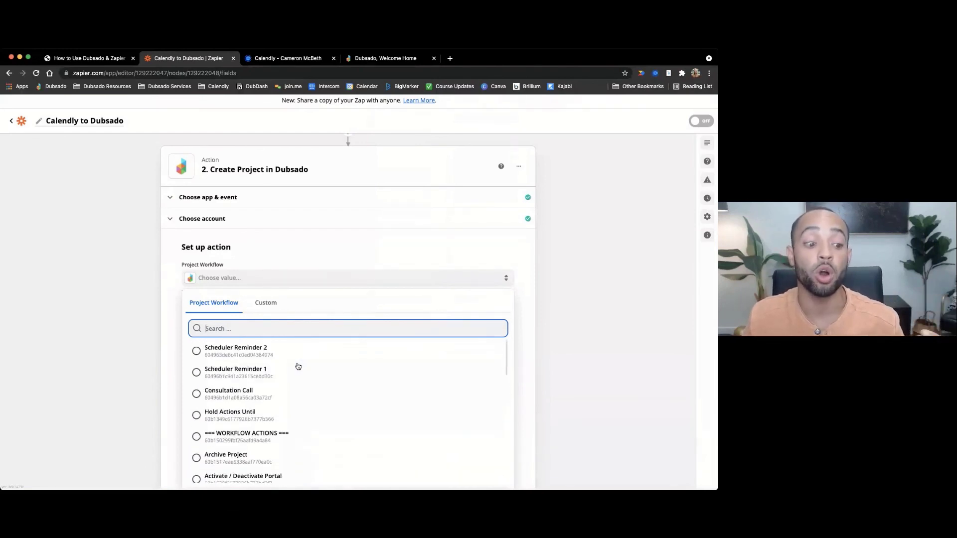
scroll(298, 366, down, 1)
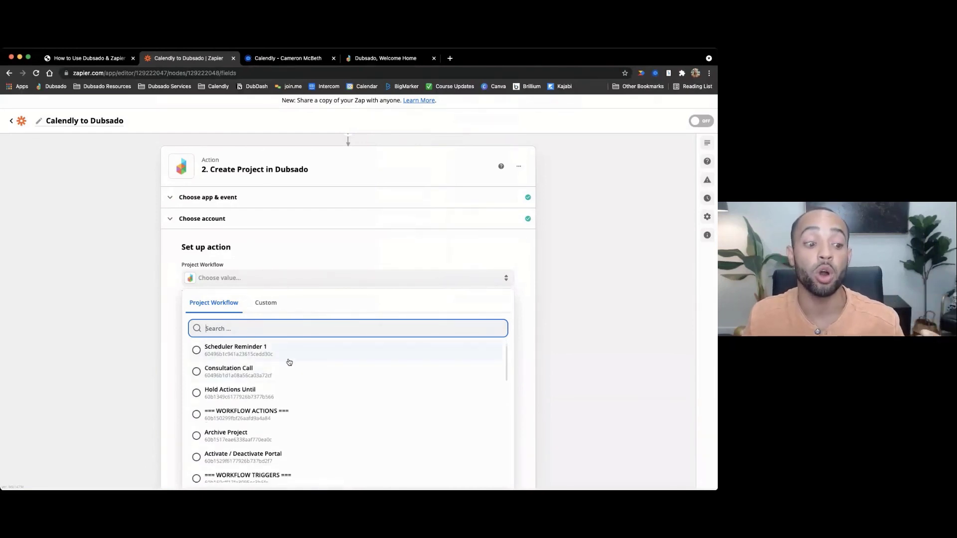
- Search workflows for 'zapi' and pick Zapier - Demo Workflow
text(zap)
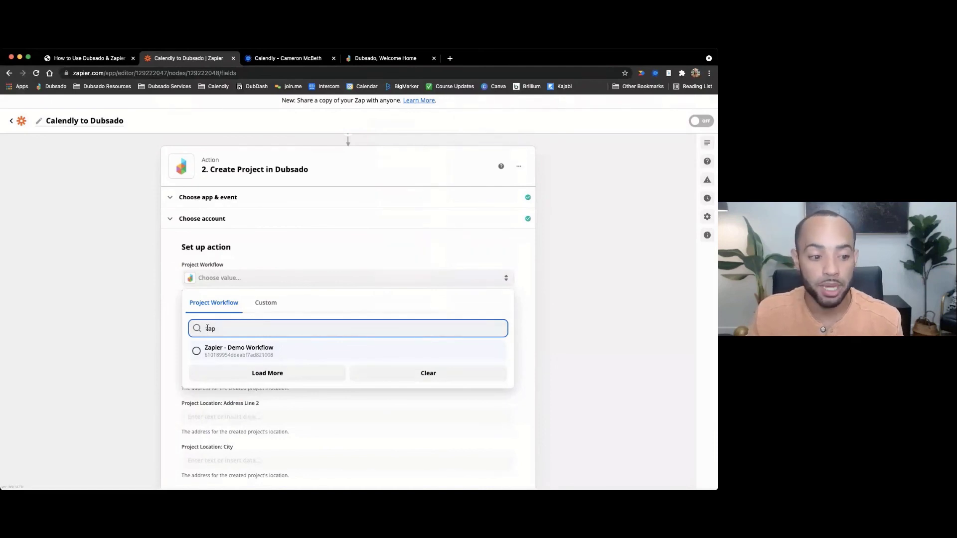
key(BackSpace)
key(BackSpace)
key(BackSpace)
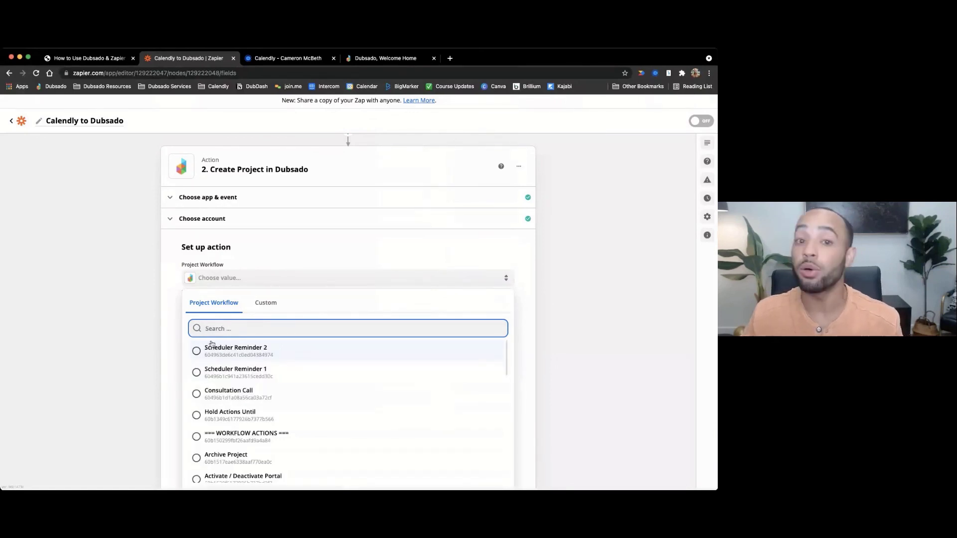
scroll(250, 406, down, 10)
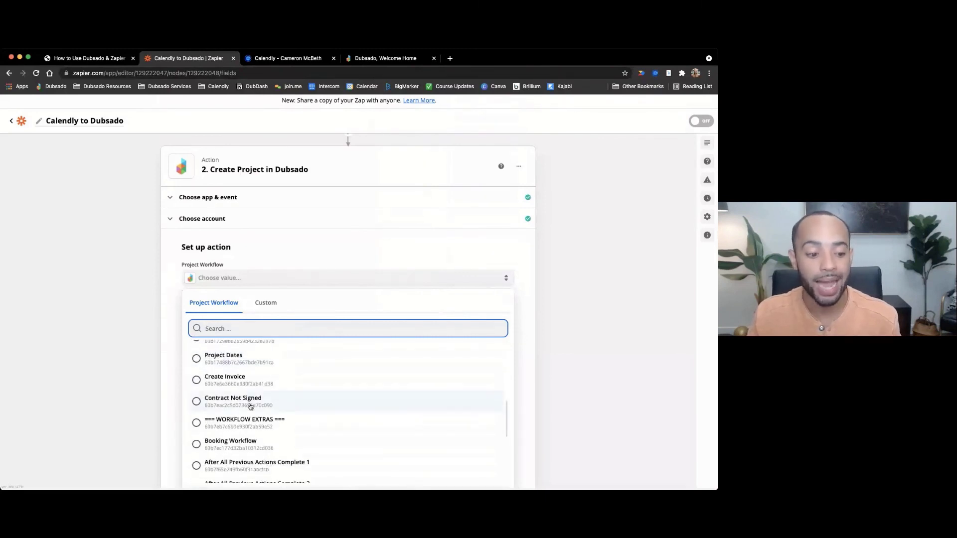
scroll(246, 399, up, 10)
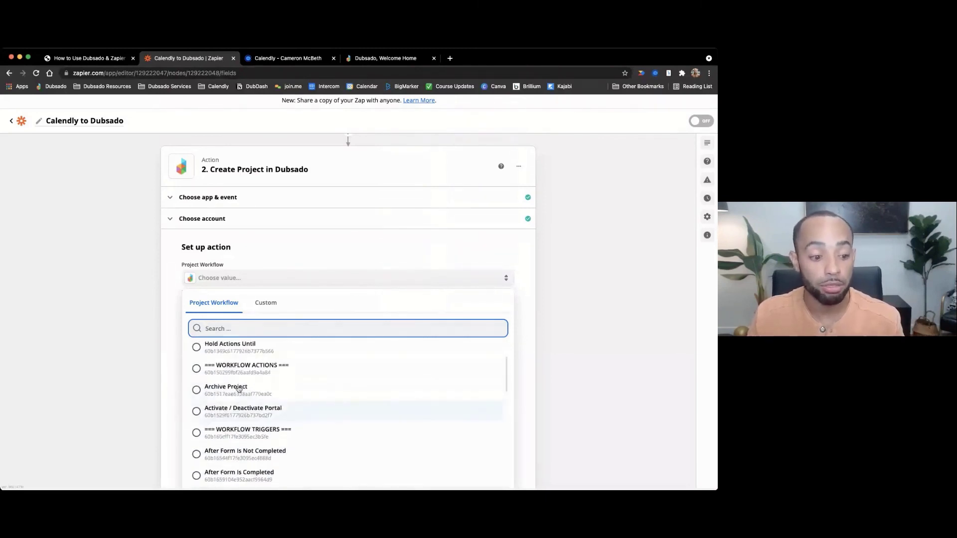
text(zapi)
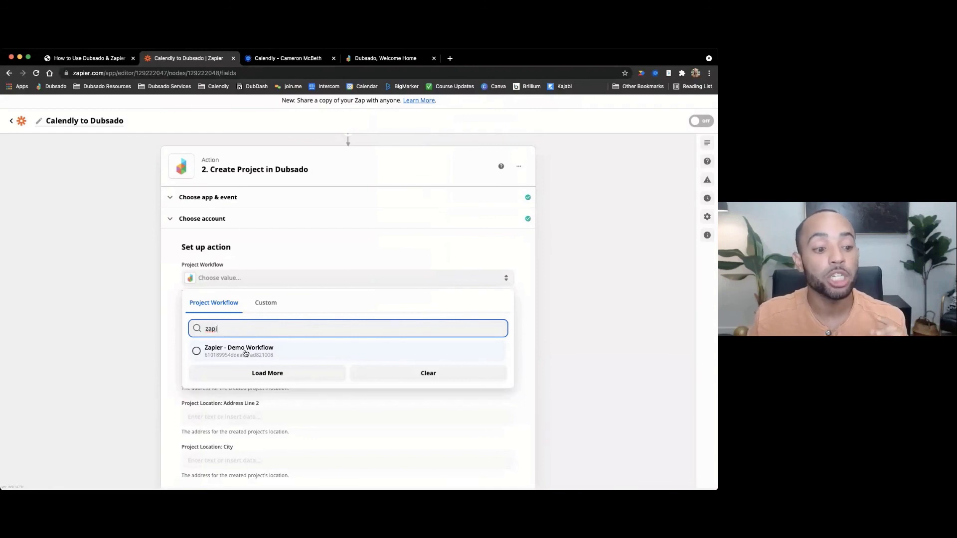
click(245, 353)
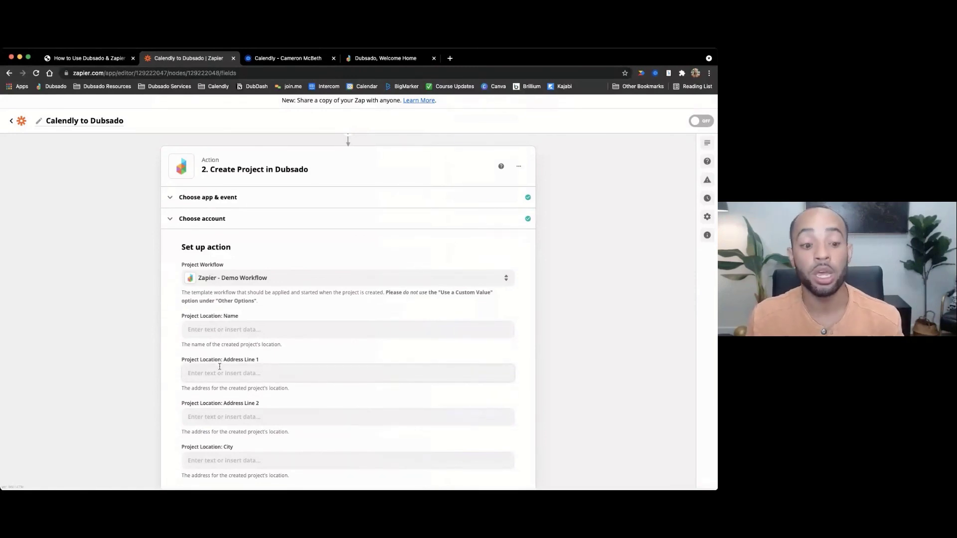
scroll(221, 361, down, 3)
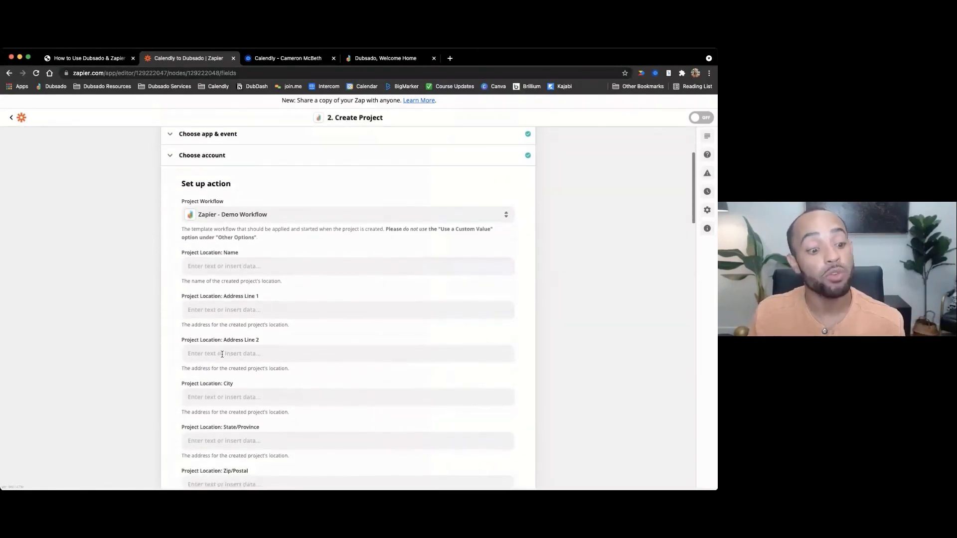
scroll(222, 354, down, 1)
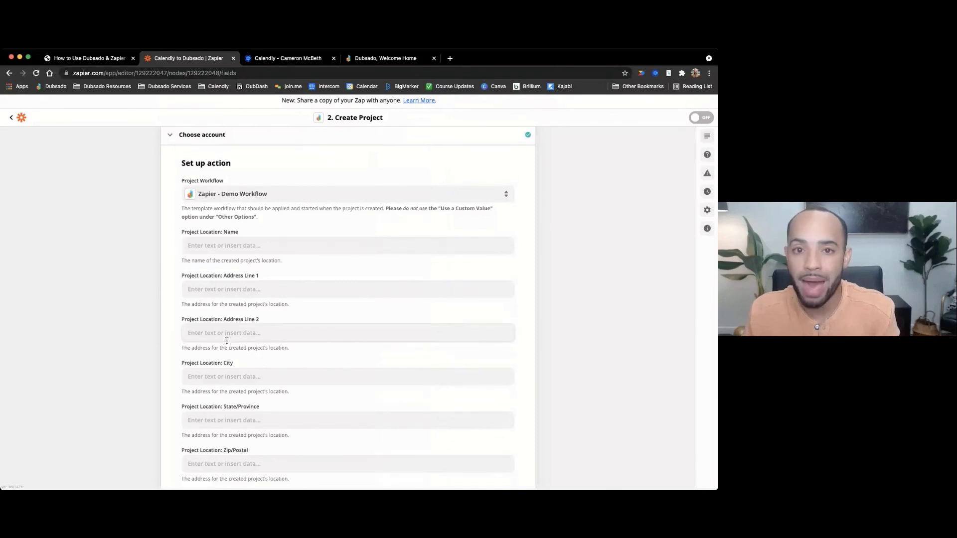
- Scroll the Create Project field list past the client fields to Project Status, Source, Title, Start Date
scroll(234, 258, down, 2)
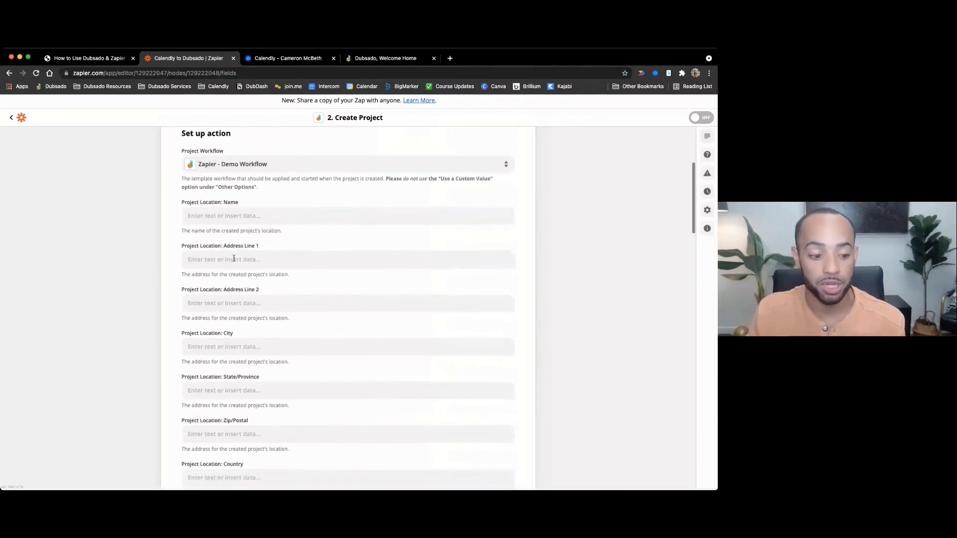
scroll(233, 258, down, 3)
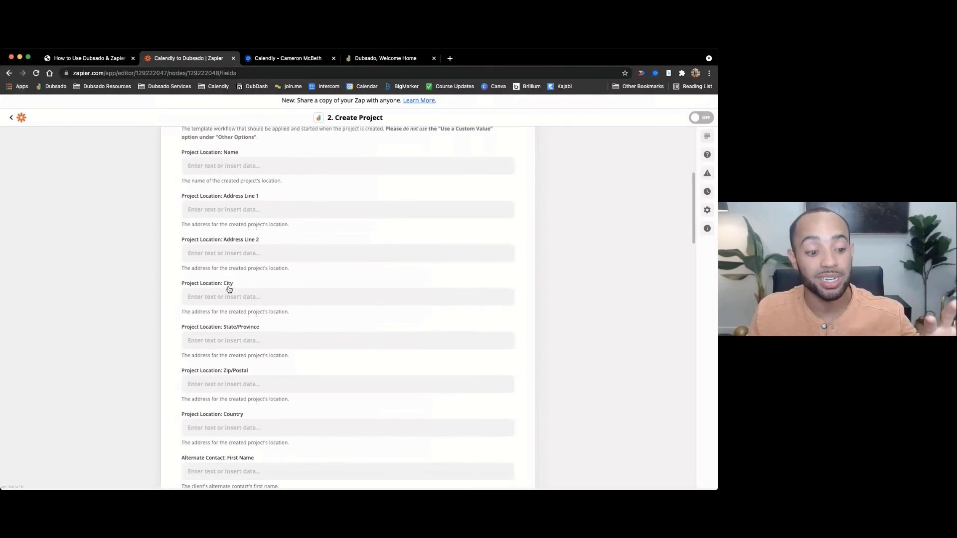
scroll(229, 311, down, 3)
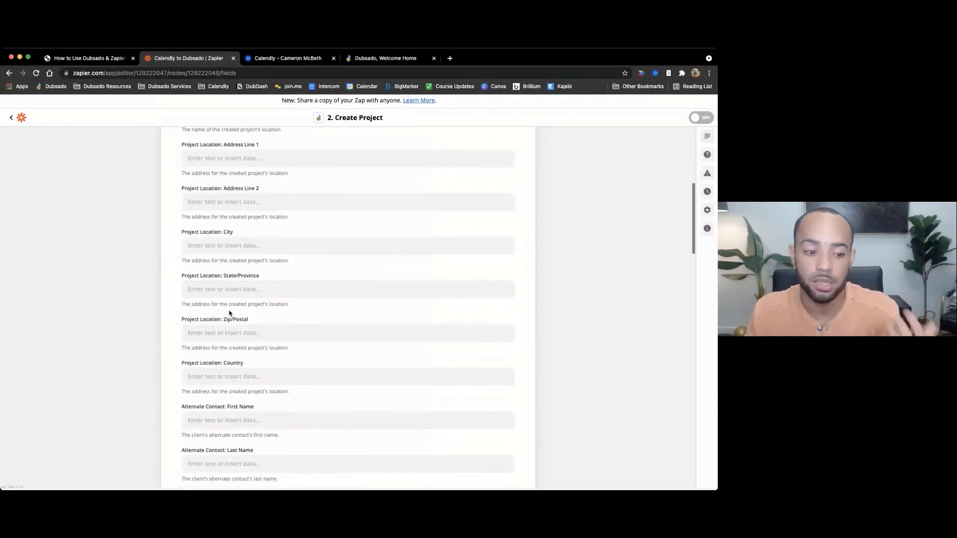
scroll(230, 313, down, 3)
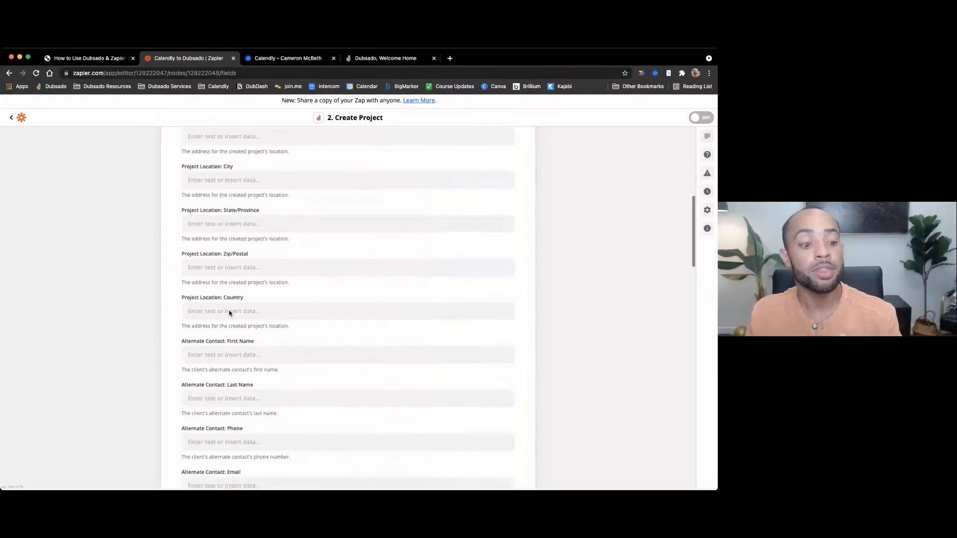
scroll(229, 313, down, 3)
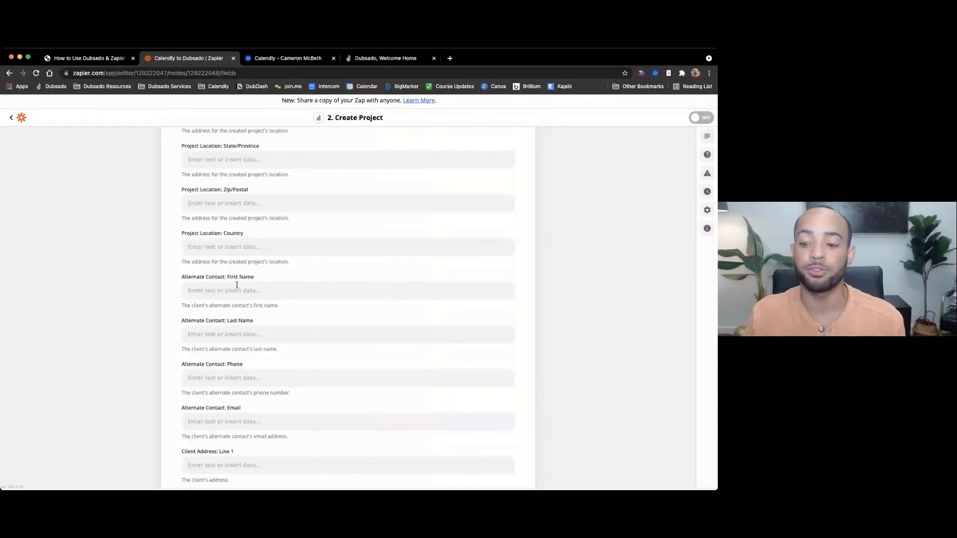
scroll(237, 285, down, 1)
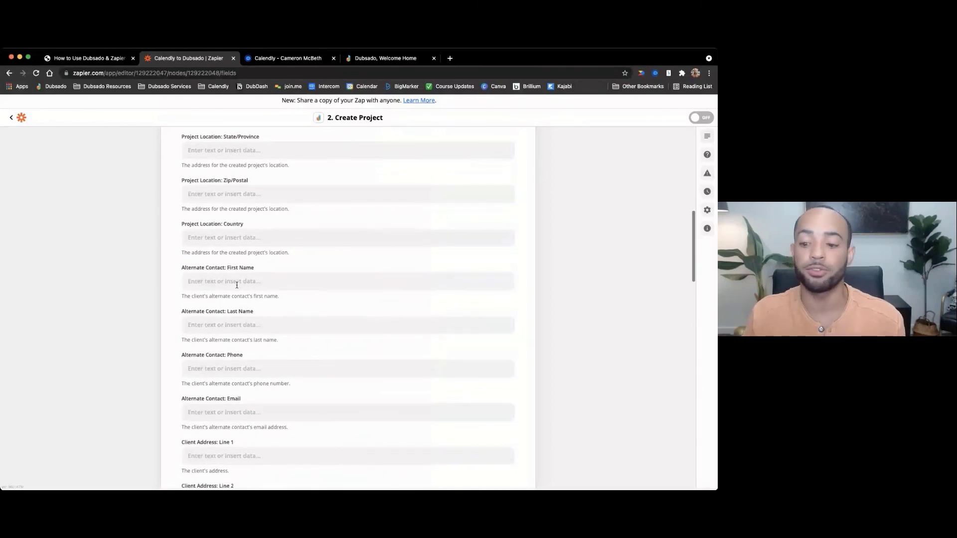
scroll(237, 285, down, 3)
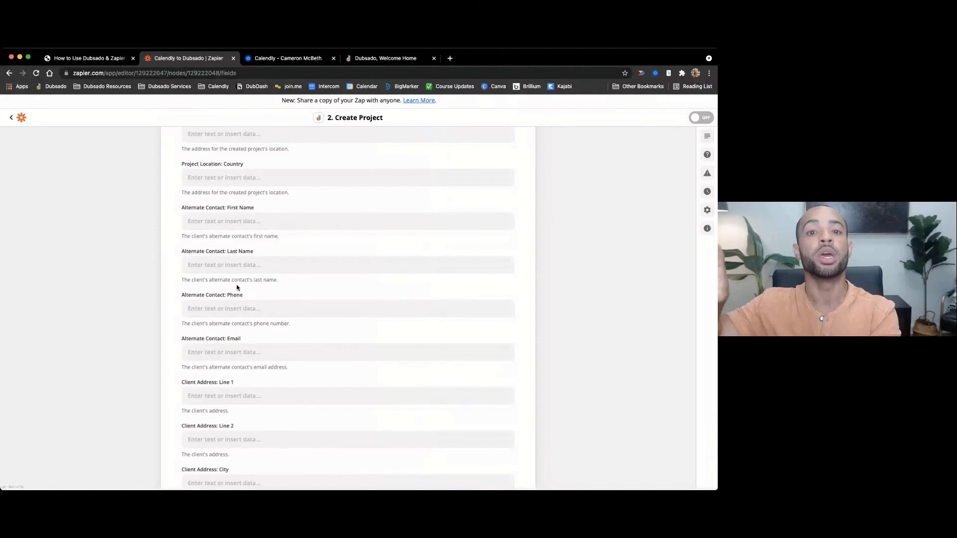
scroll(237, 288, down, 3)
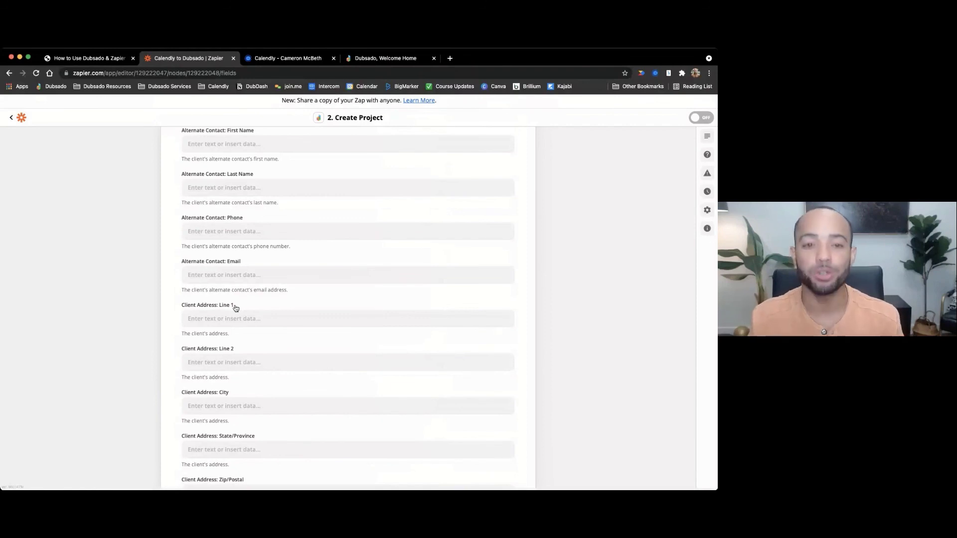
scroll(269, 314, down, 1)
scroll(275, 314, down, 3)
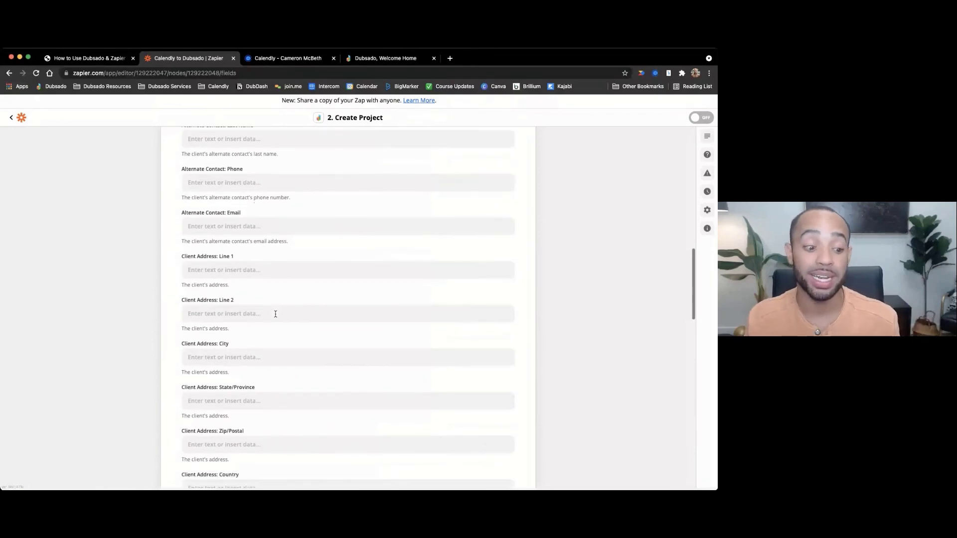
scroll(276, 314, down, 3)
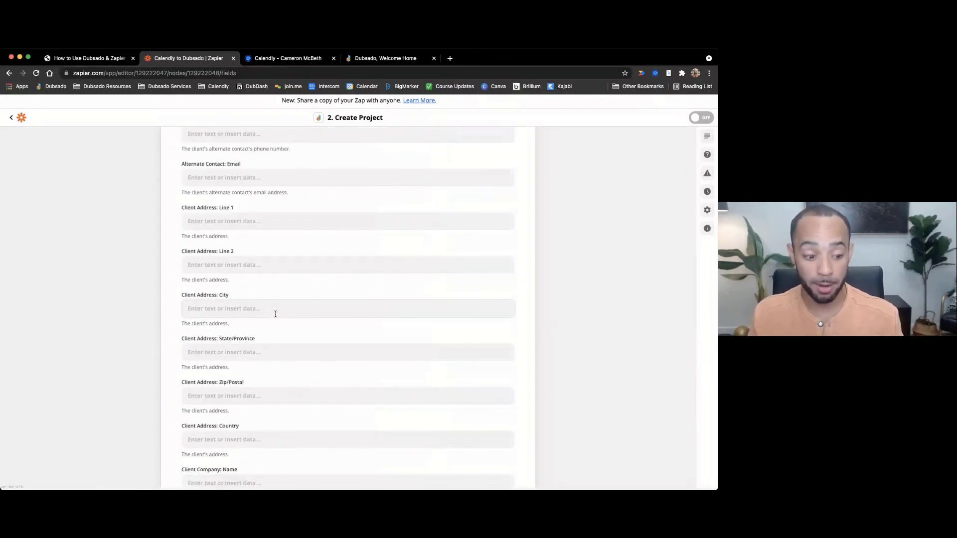
scroll(275, 313, down, 5)
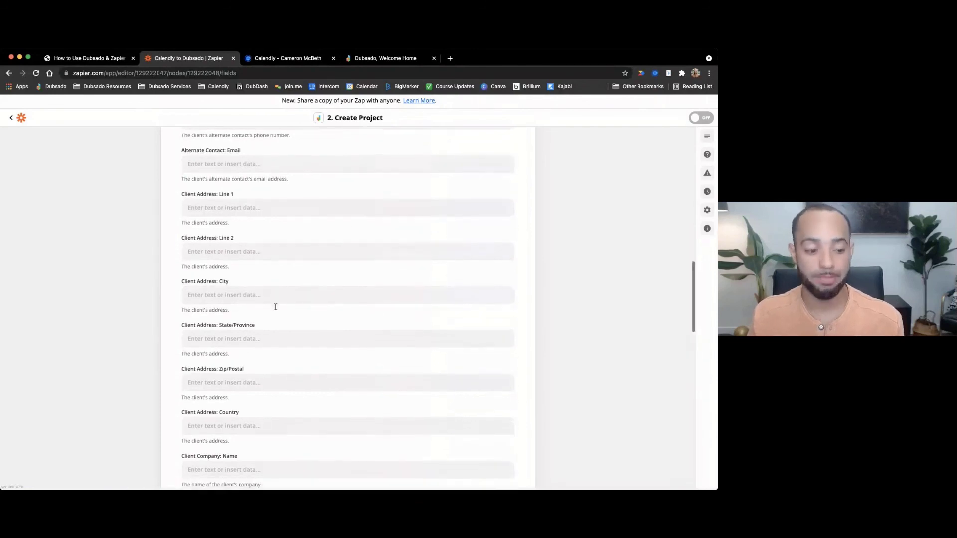
scroll(275, 308, down, 4)
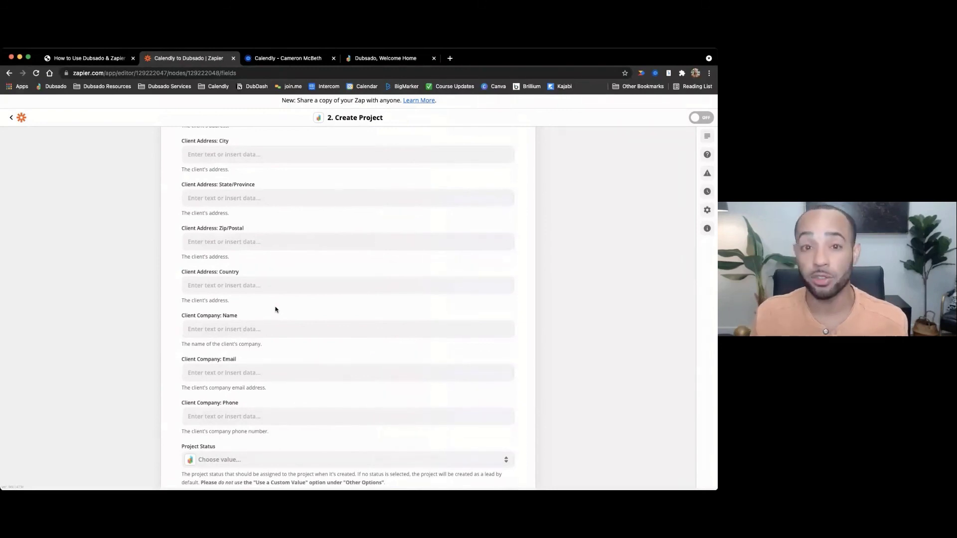
scroll(275, 310, down, 3)
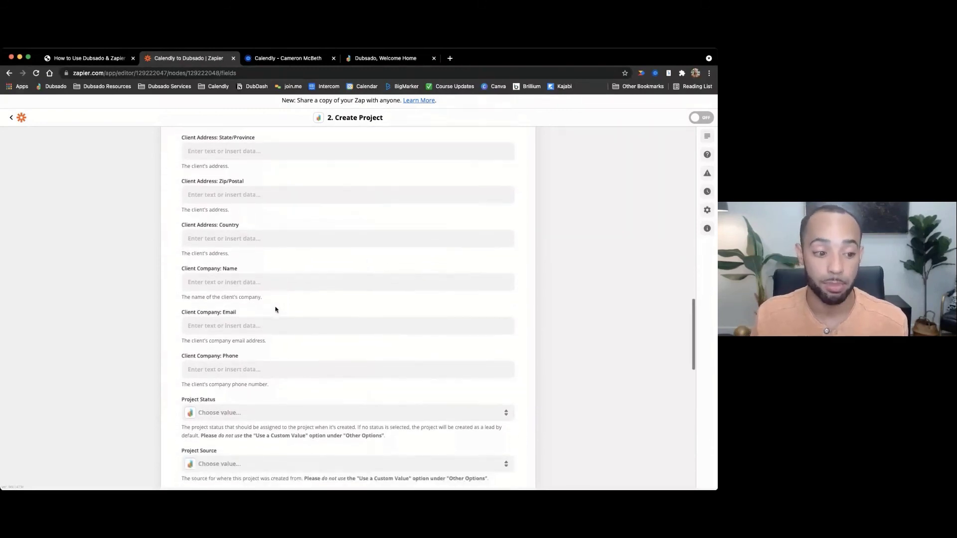
scroll(260, 338, down, 3)
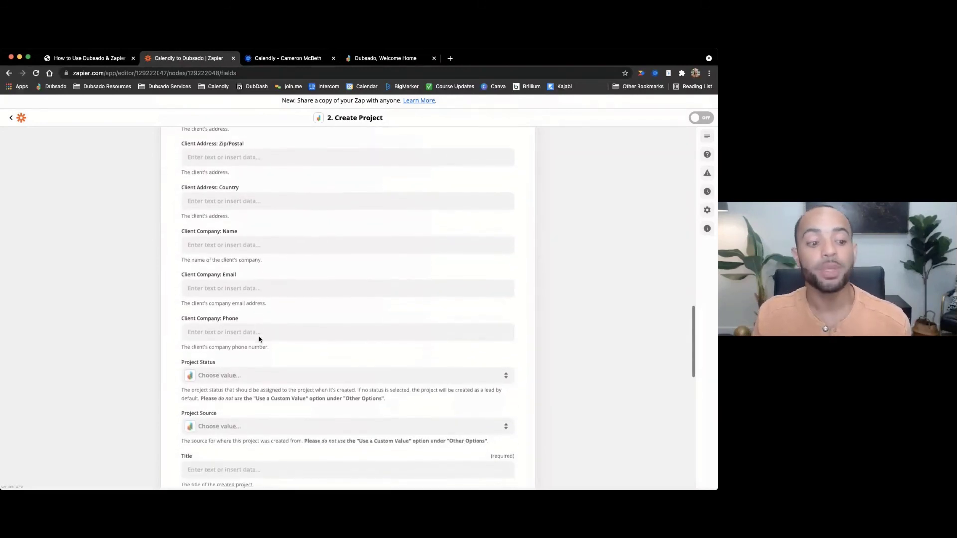
scroll(259, 338, down, 2)
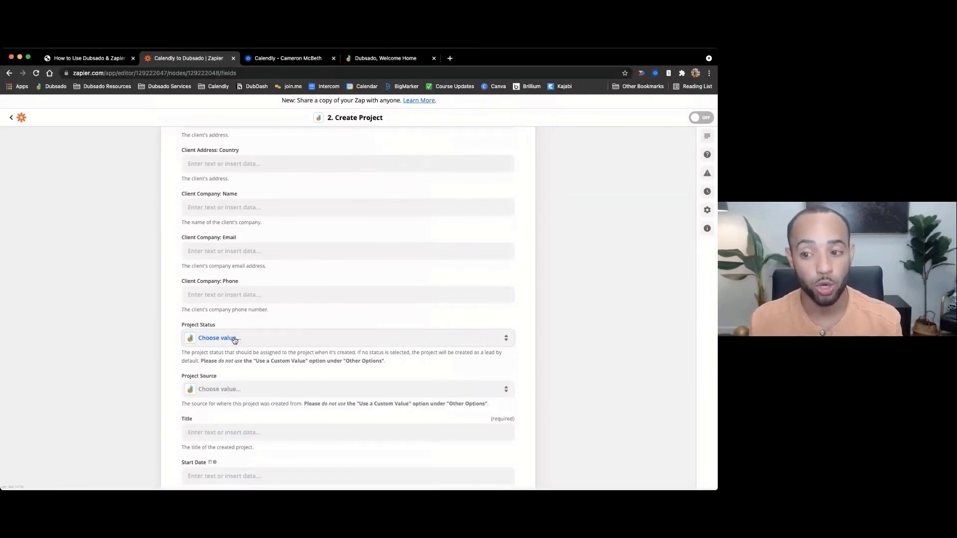
click(394, 59)
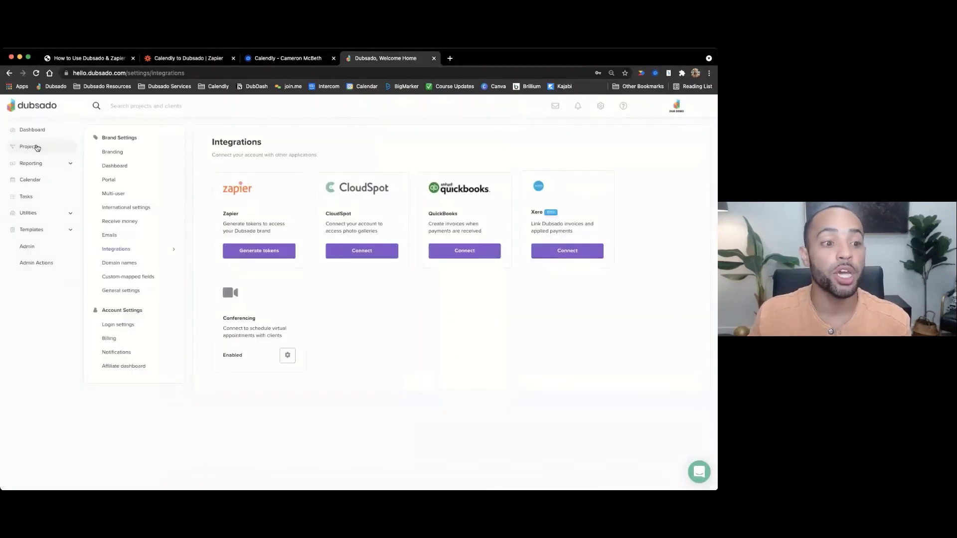
- In Dubsado Projects, expand all lead status categories and view the status customization page
click(36, 147)
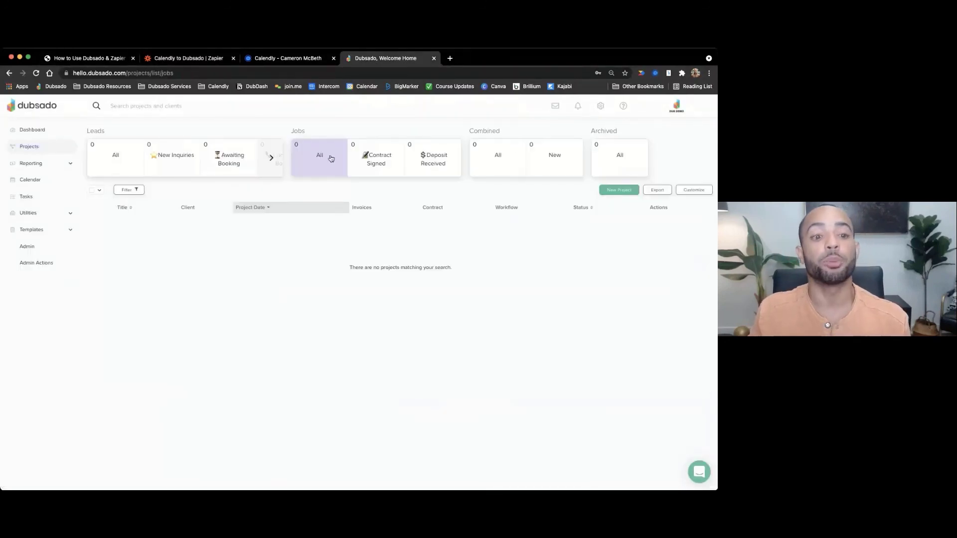
click(271, 158)
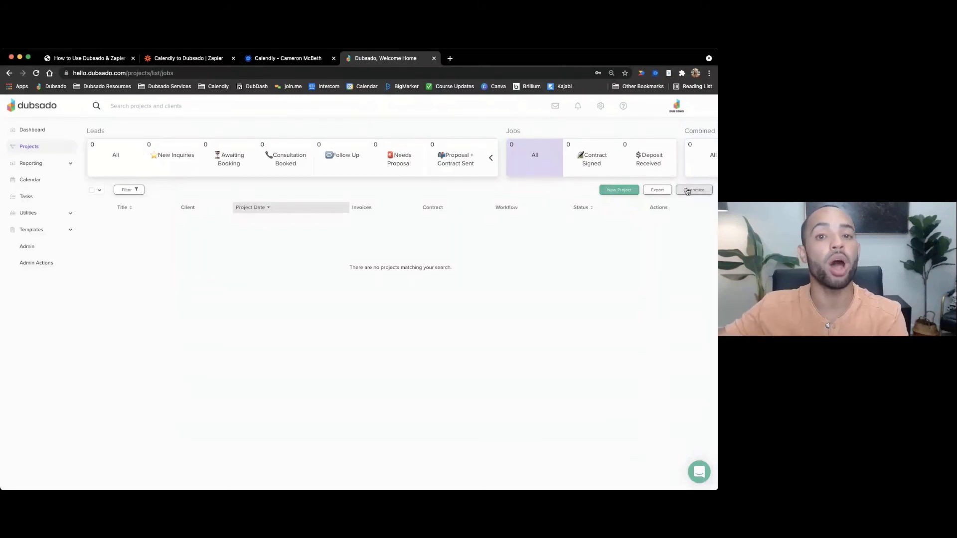
click(686, 191)
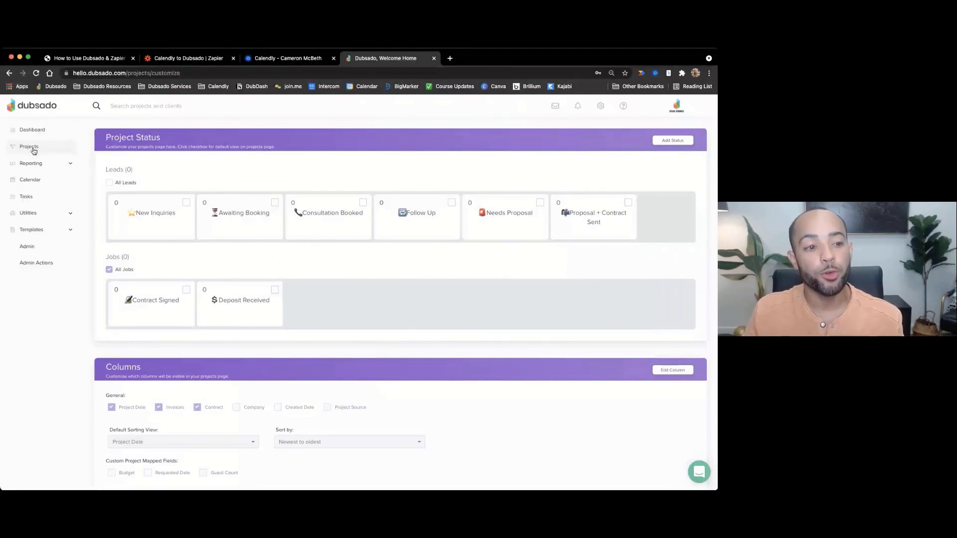
click(189, 58)
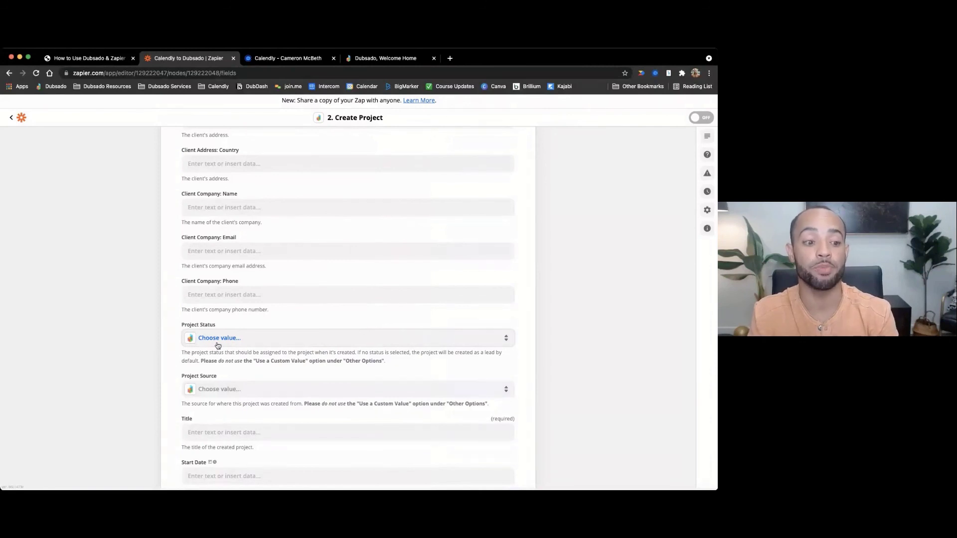
- Compare against Dubsado's lead statuses and set Project Status to 'Lead: Consultation Booked'
click(218, 344)
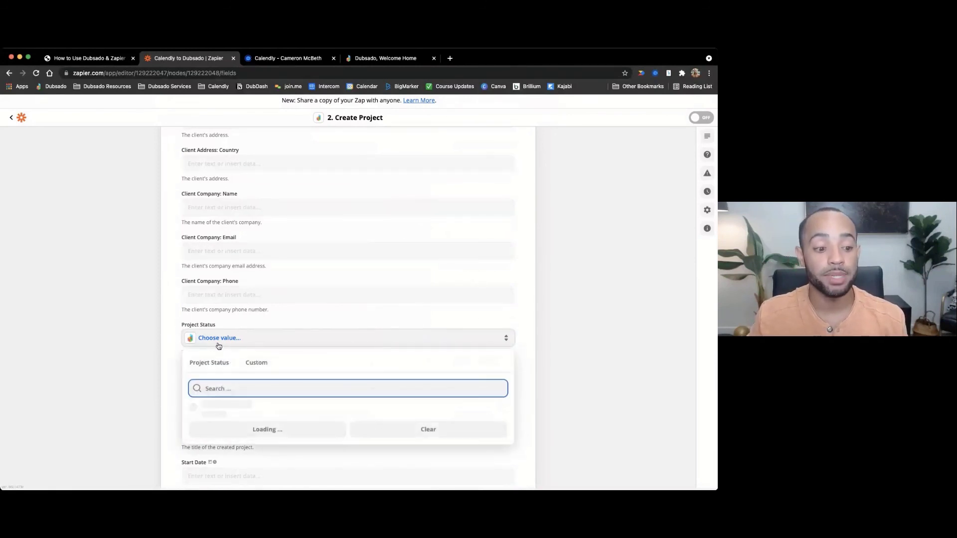
scroll(286, 392, down, 3)
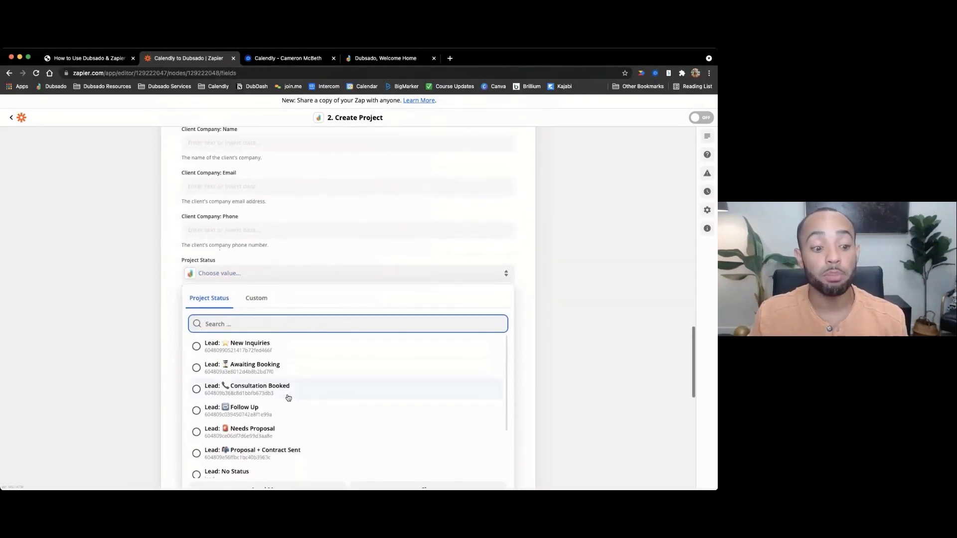
scroll(288, 397, up, 1)
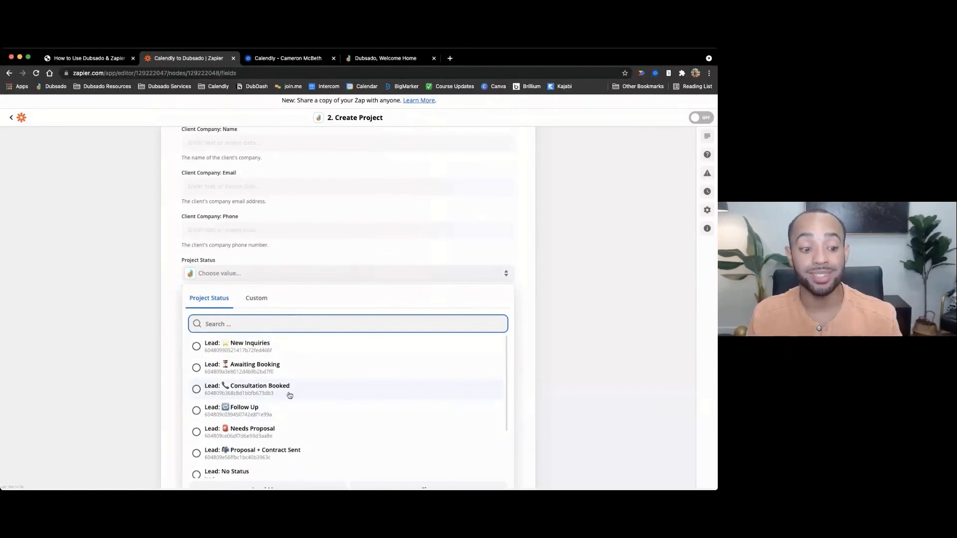
scroll(288, 391, up, 1)
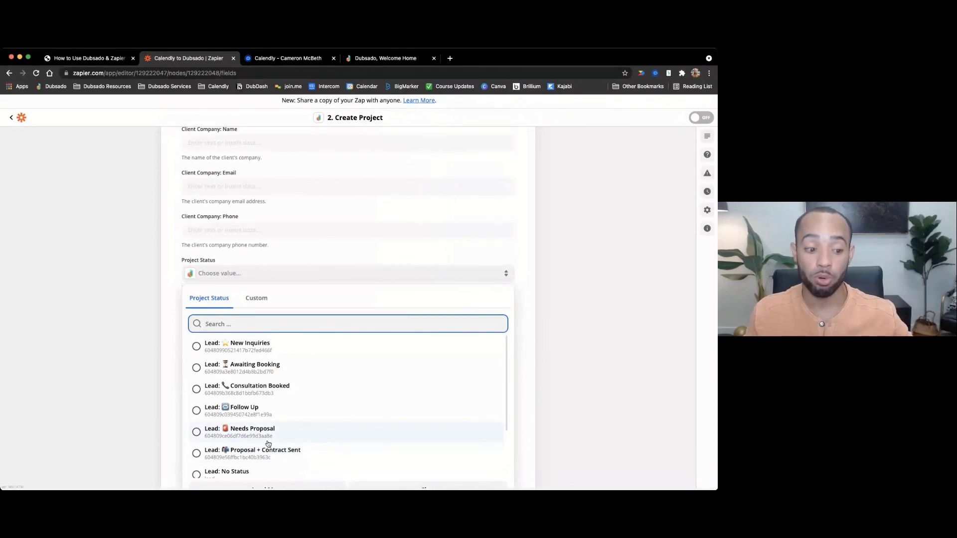
click(370, 59)
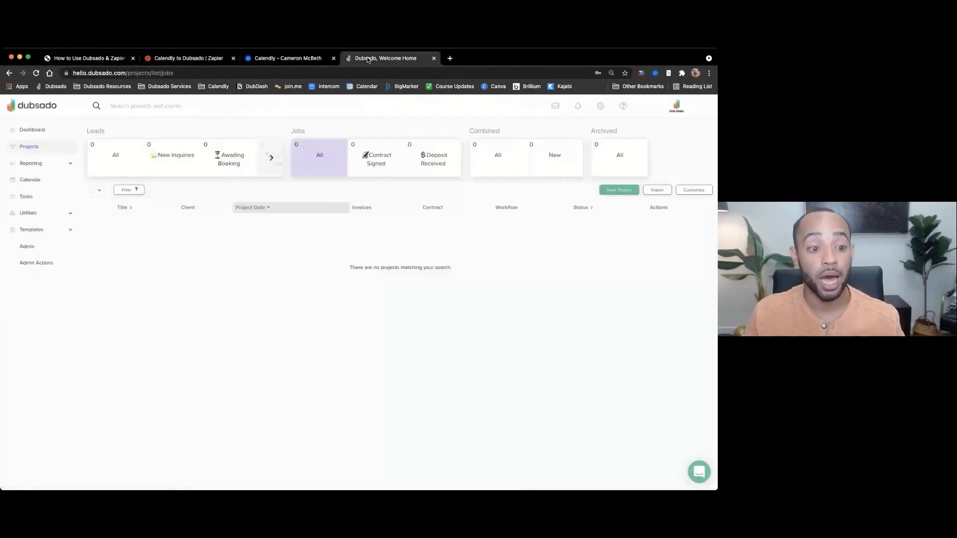
click(271, 158)
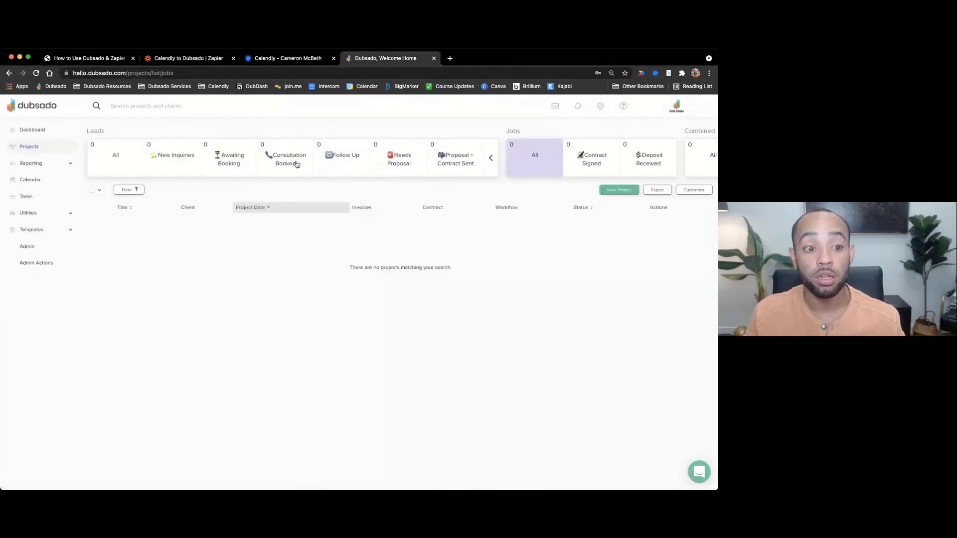
click(202, 59)
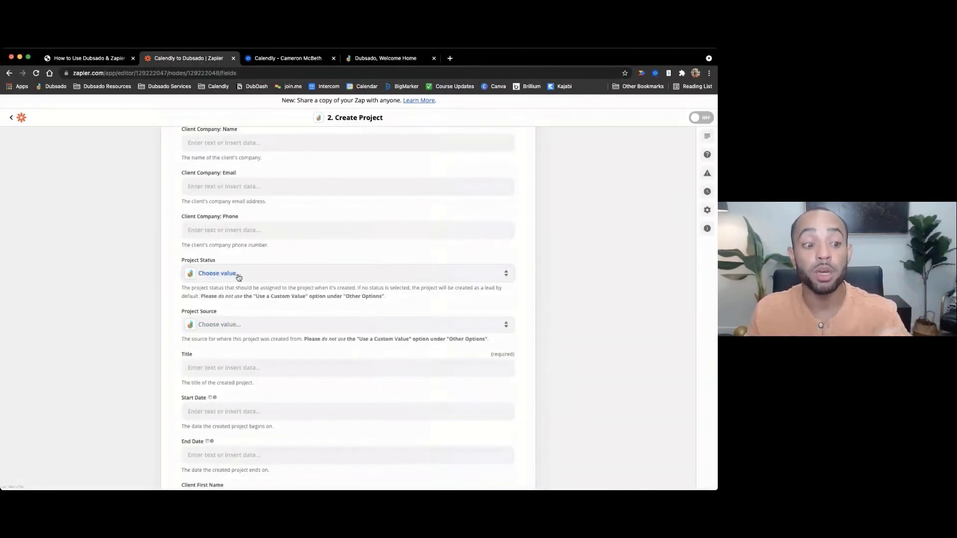
click(238, 278)
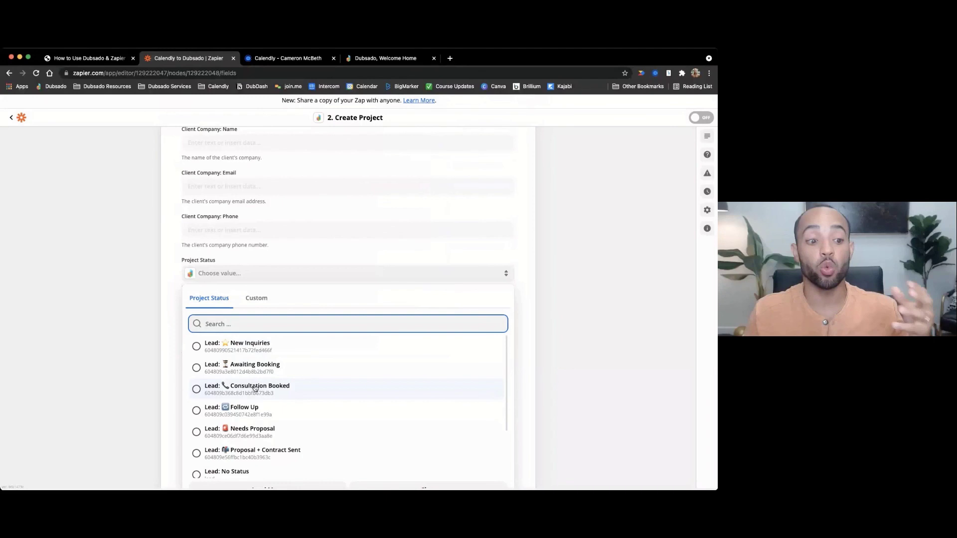
click(255, 388)
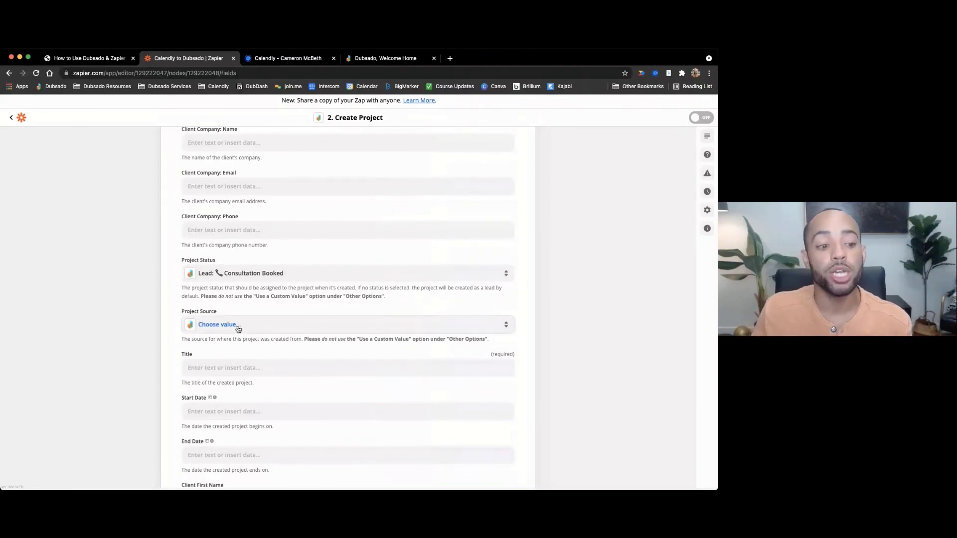
- Check Dubsado's project sources (Facebook, Instagram, Referral, Yelp), then open Zapier's Project Source choices
click(377, 60)
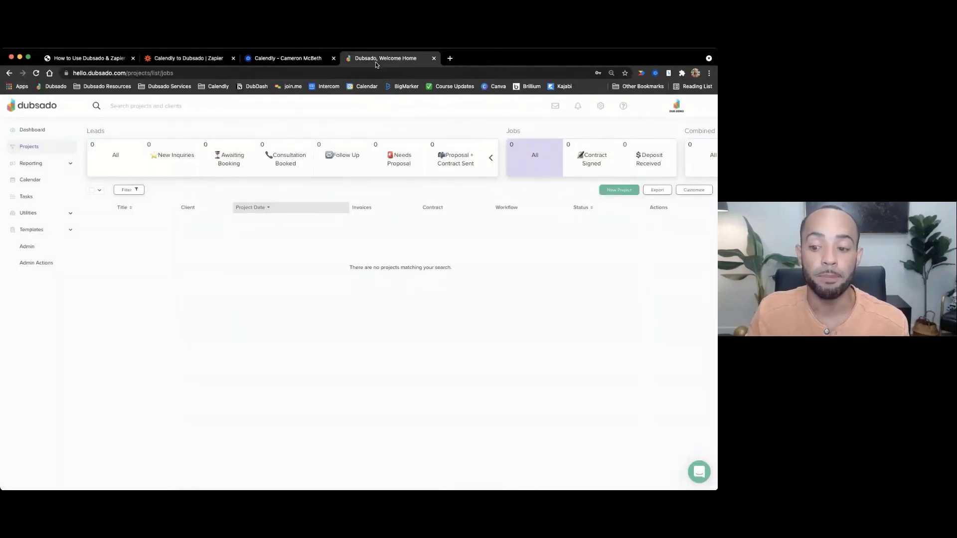
click(35, 164)
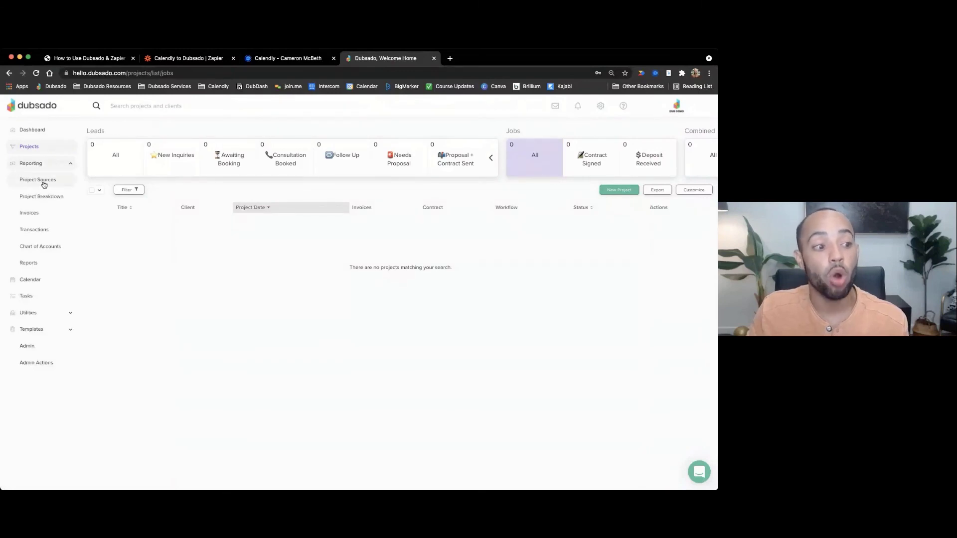
click(45, 182)
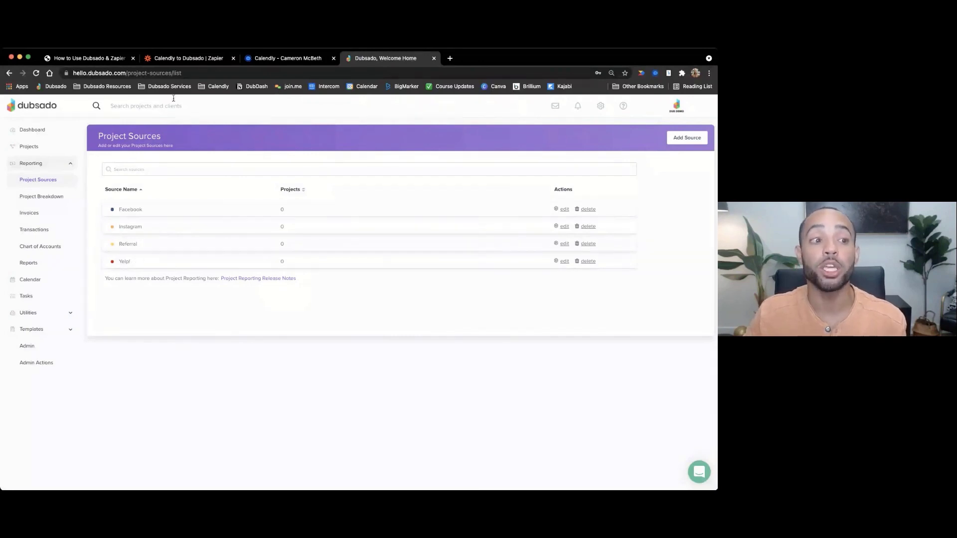
click(182, 61)
click(232, 325)
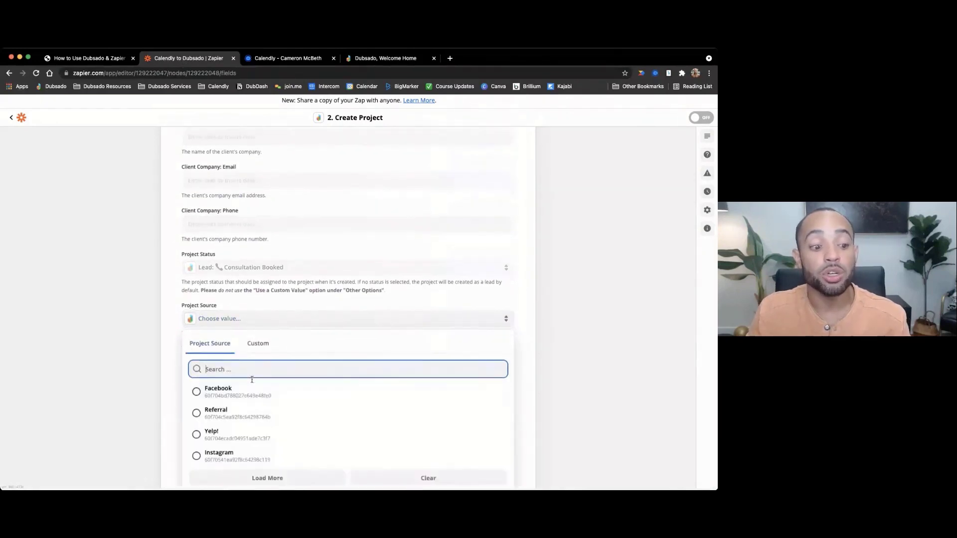
- Scroll through the Project Source options and close the list without choosing any
scroll(250, 384, down, 1)
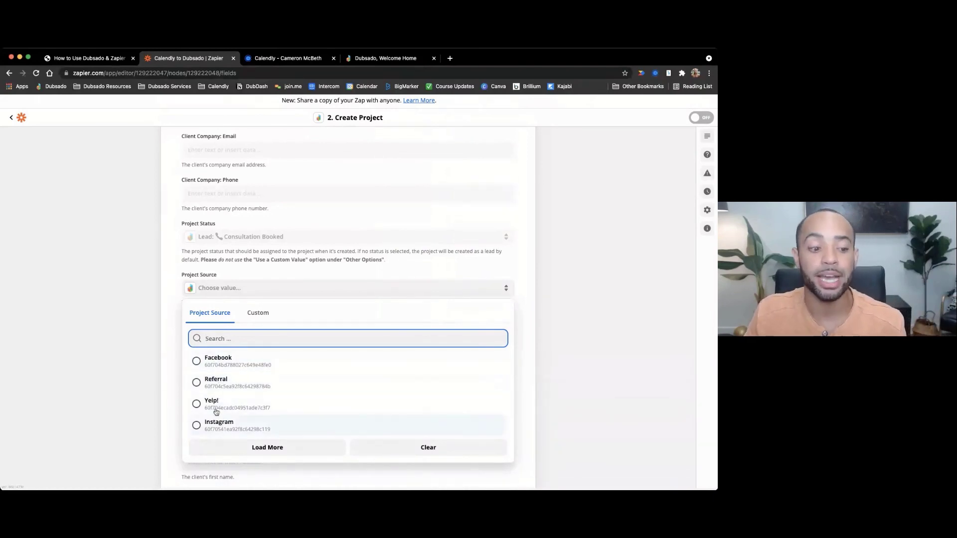
click(167, 302)
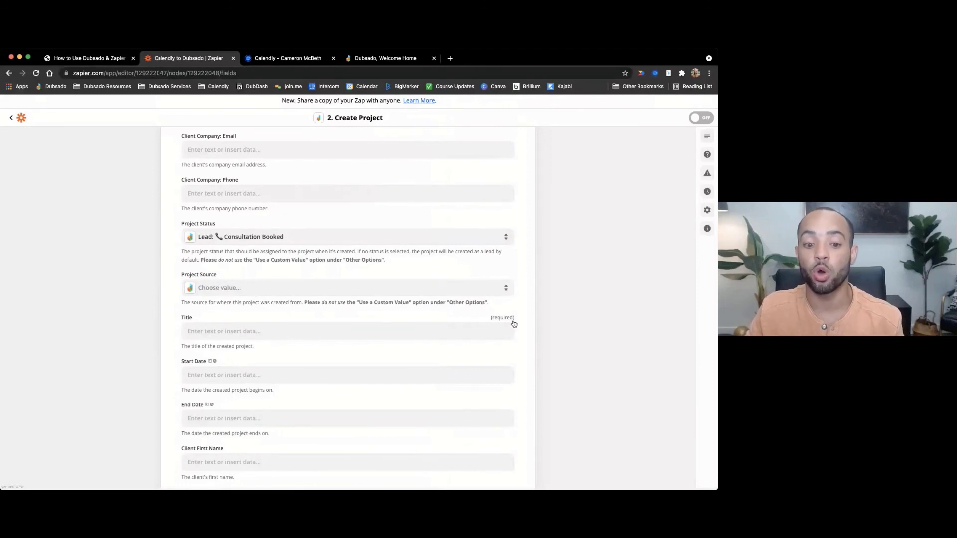
click(226, 332)
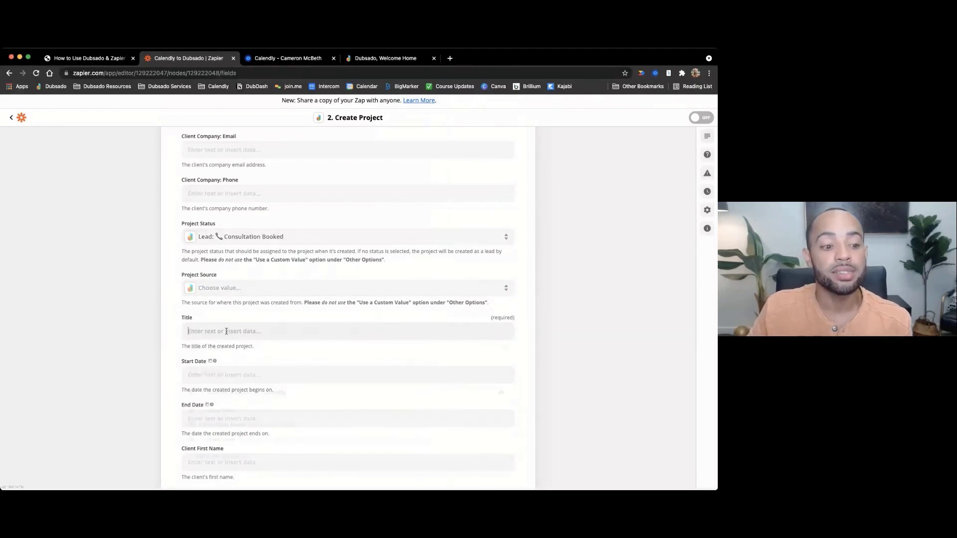
click(172, 317)
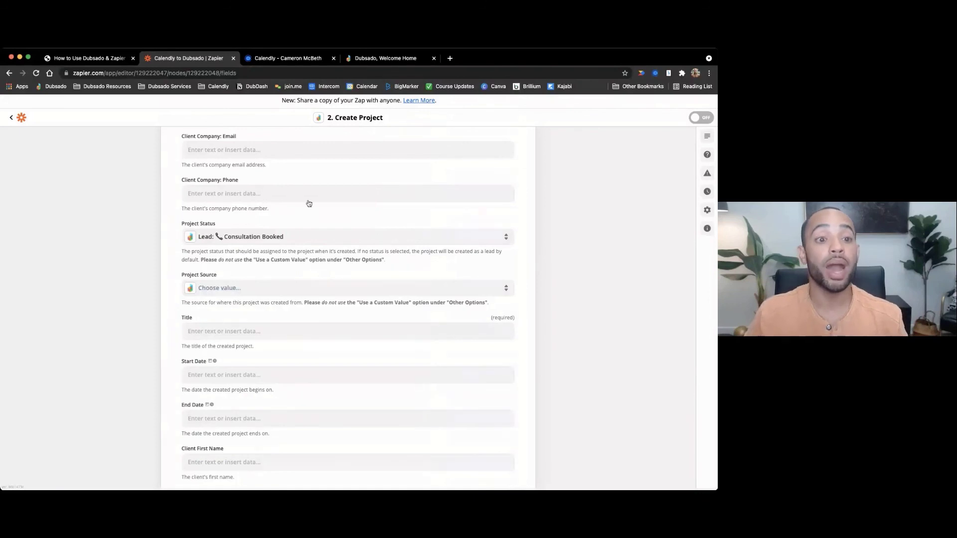
click(368, 58)
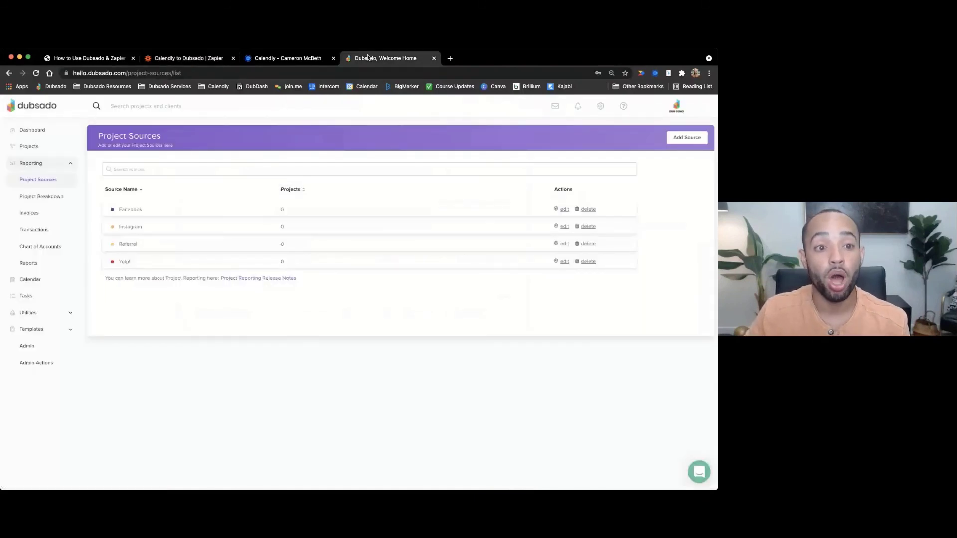
click(35, 147)
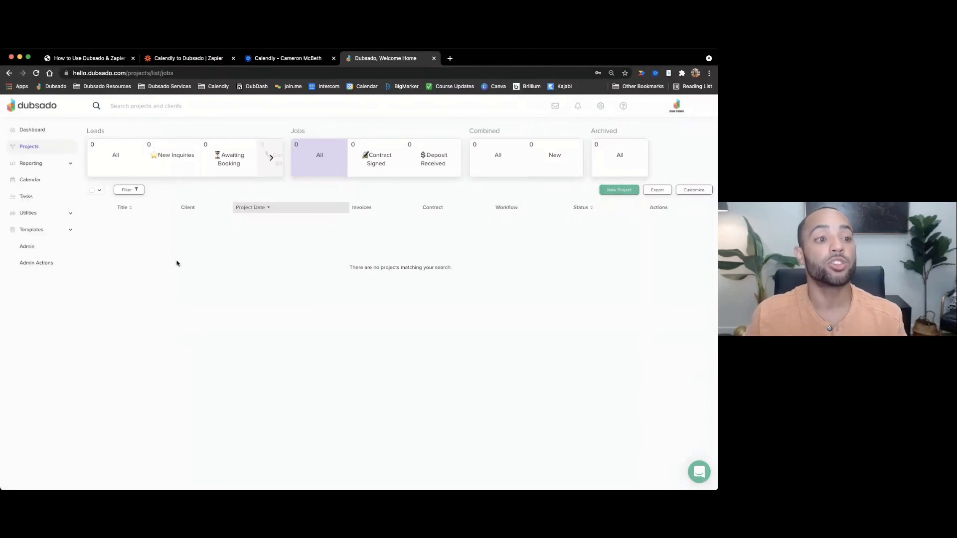
click(191, 61)
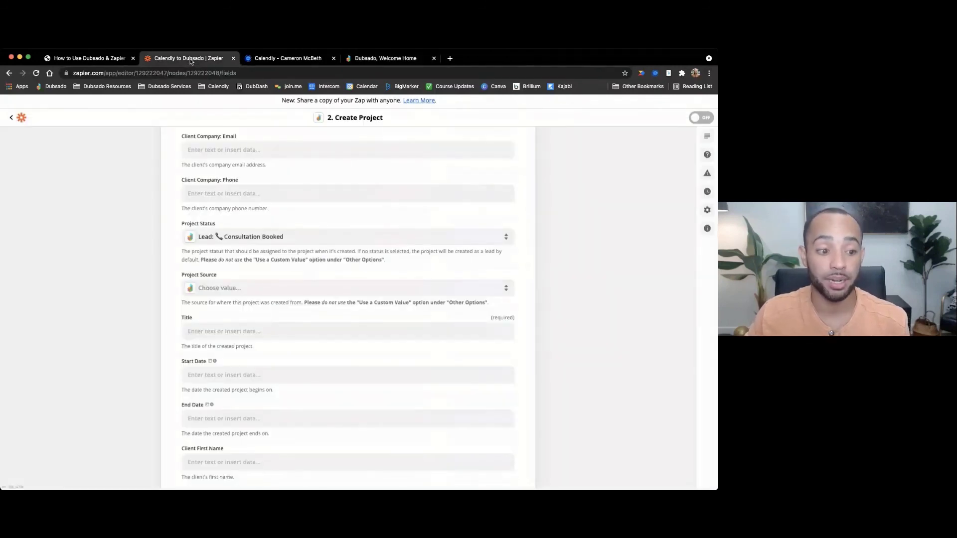
- Map the Calendly trigger's '1. Invitee Name' field into the required Title
click(204, 332)
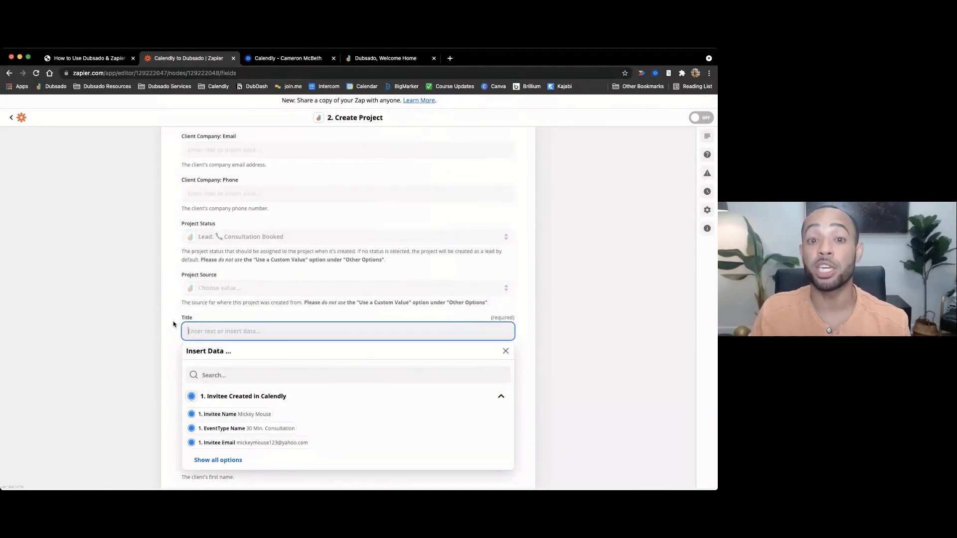
scroll(252, 380, down, 1)
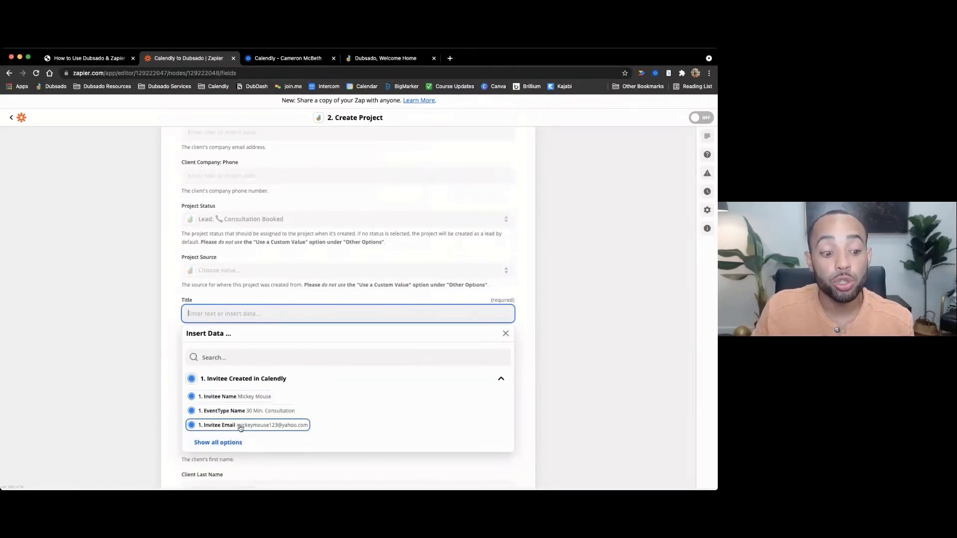
click(231, 443)
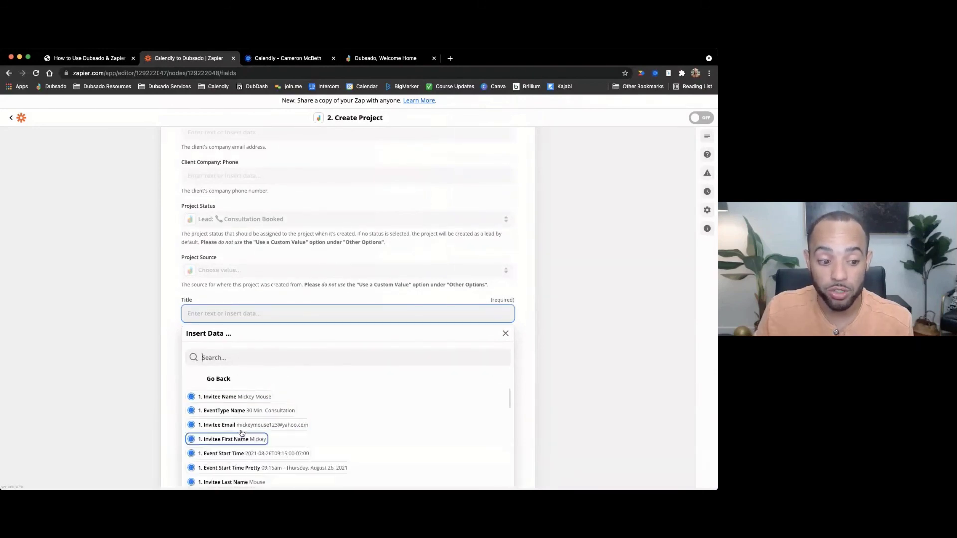
scroll(248, 425, down, 1)
scroll(247, 425, up, 1)
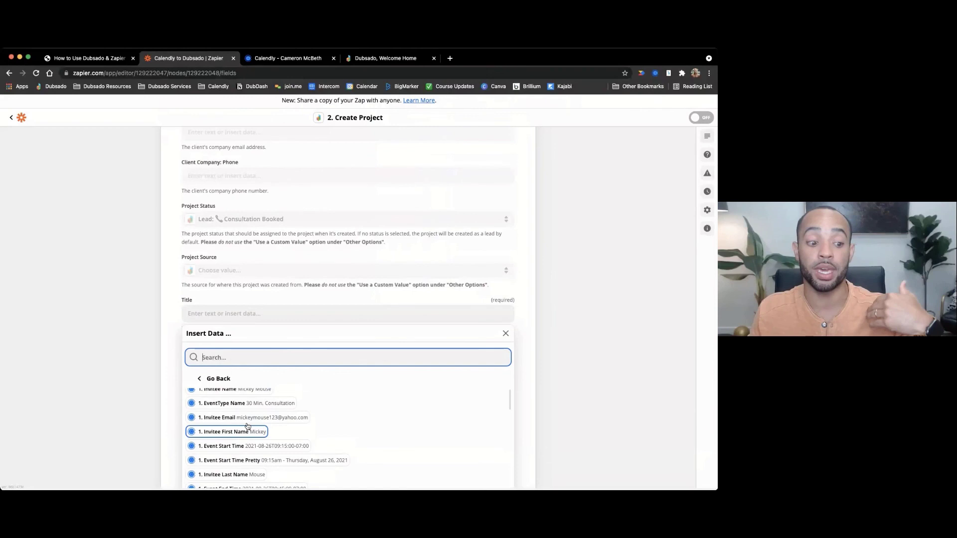
scroll(248, 427, up, 1)
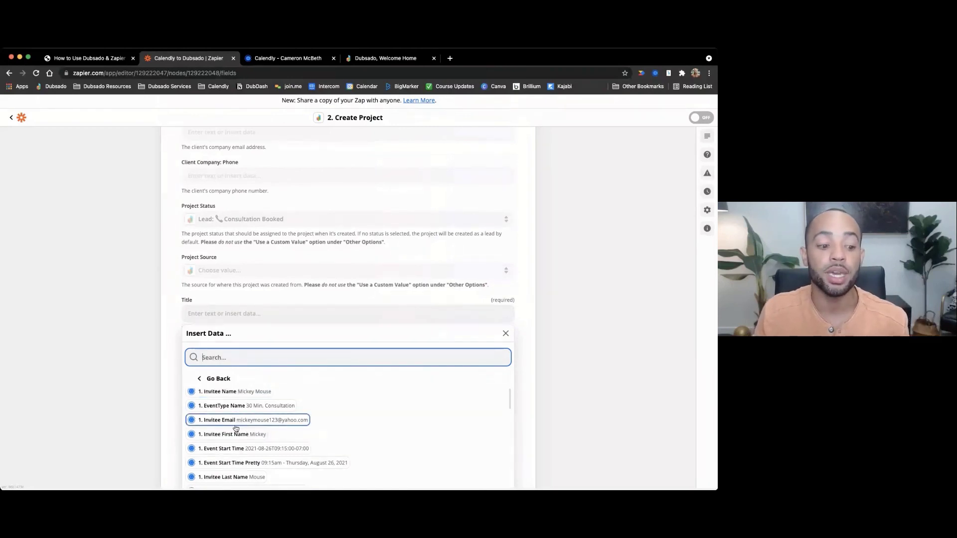
scroll(236, 428, down, 2)
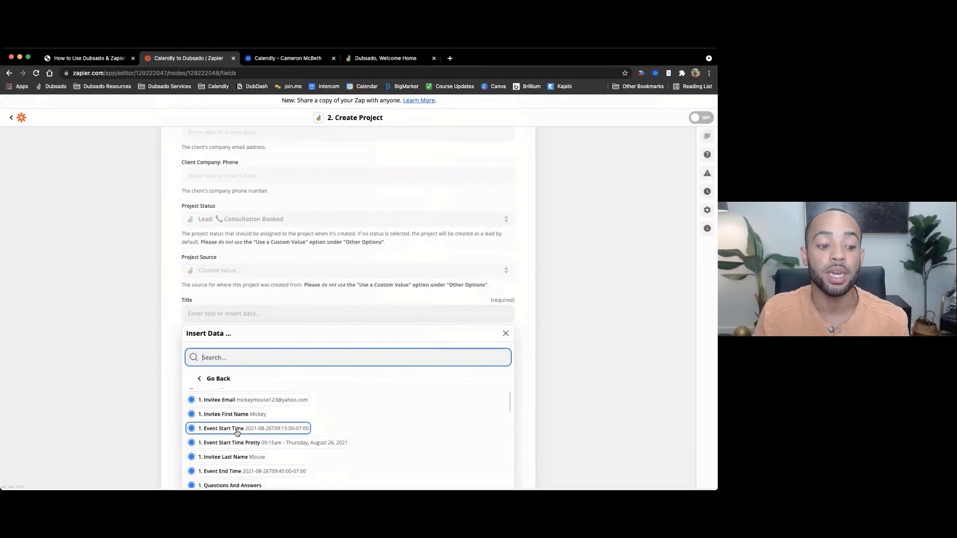
scroll(238, 433, down, 3)
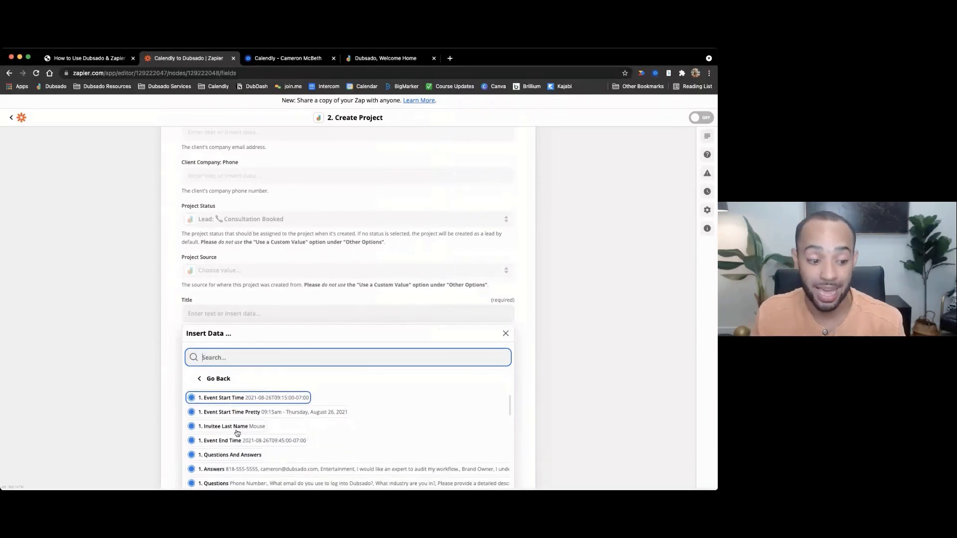
scroll(237, 432, down, 8)
scroll(242, 438, down, 3)
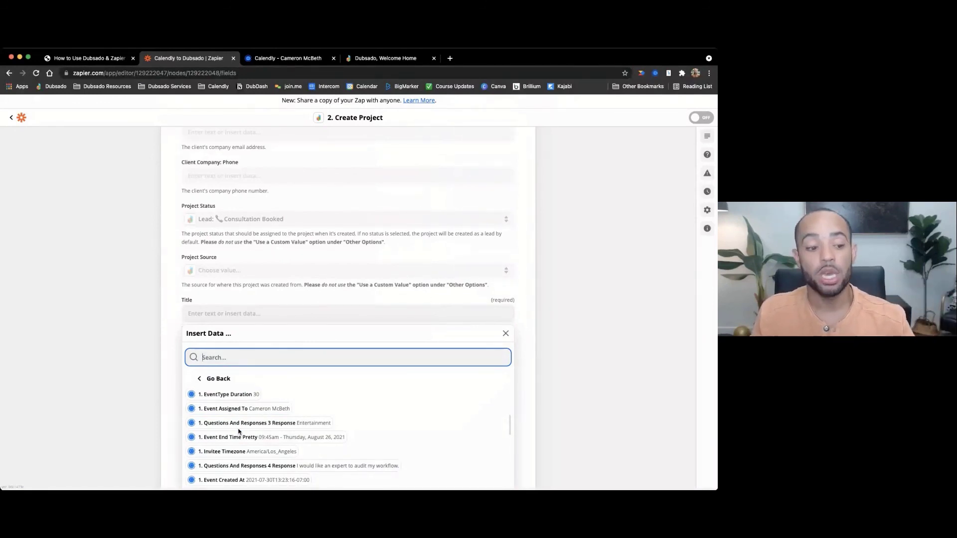
scroll(241, 424, up, 4)
scroll(244, 419, up, 4)
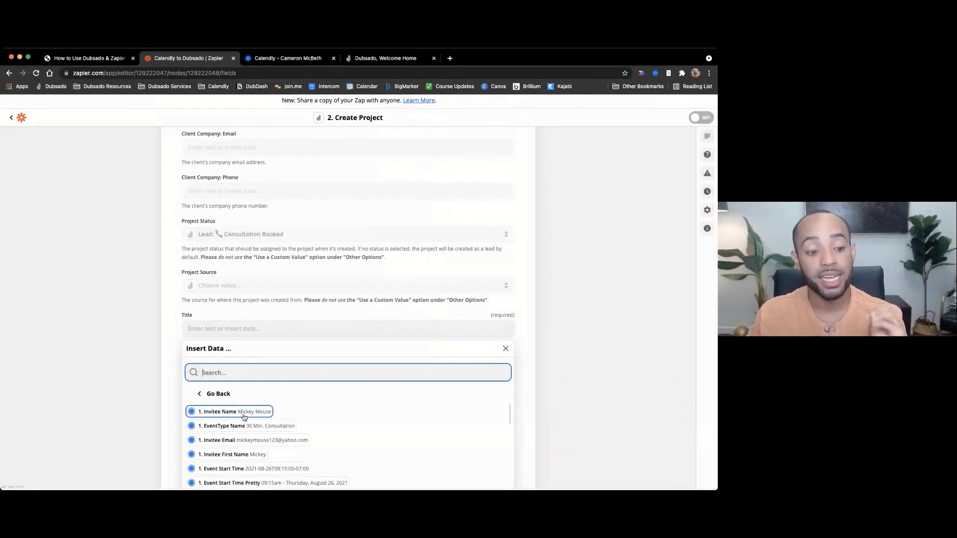
click(244, 417)
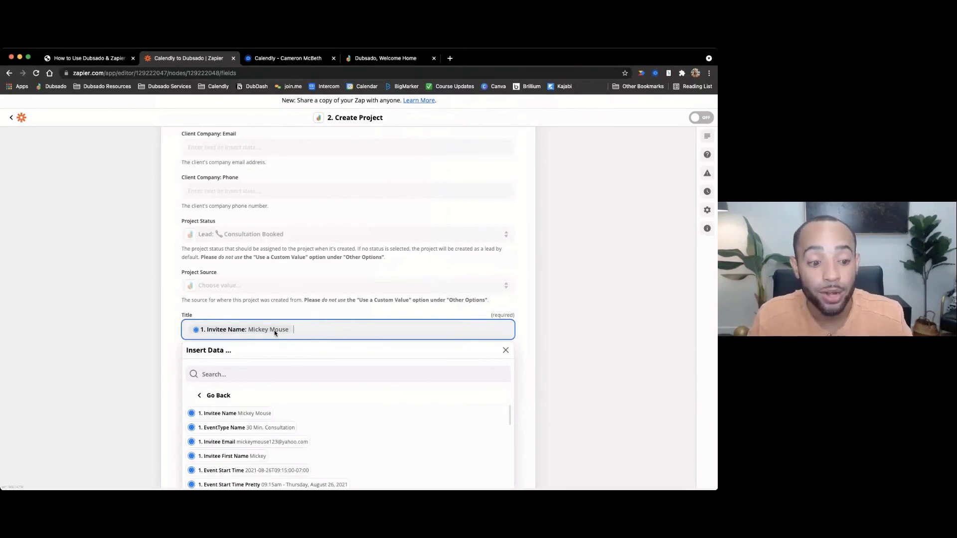
- Try Invitee Name, a dash and Event Type Name in the Title, then clear it
key(BackSpace)
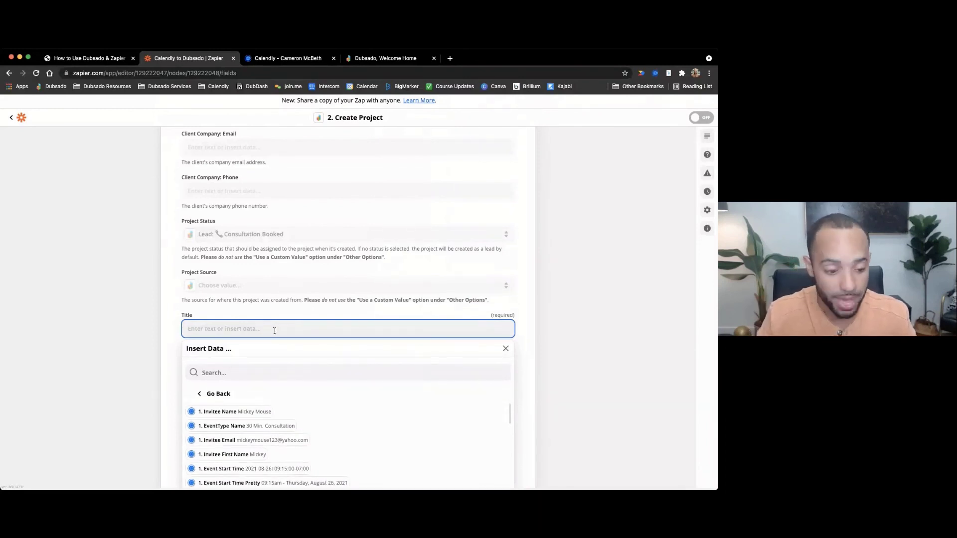
click(261, 417)
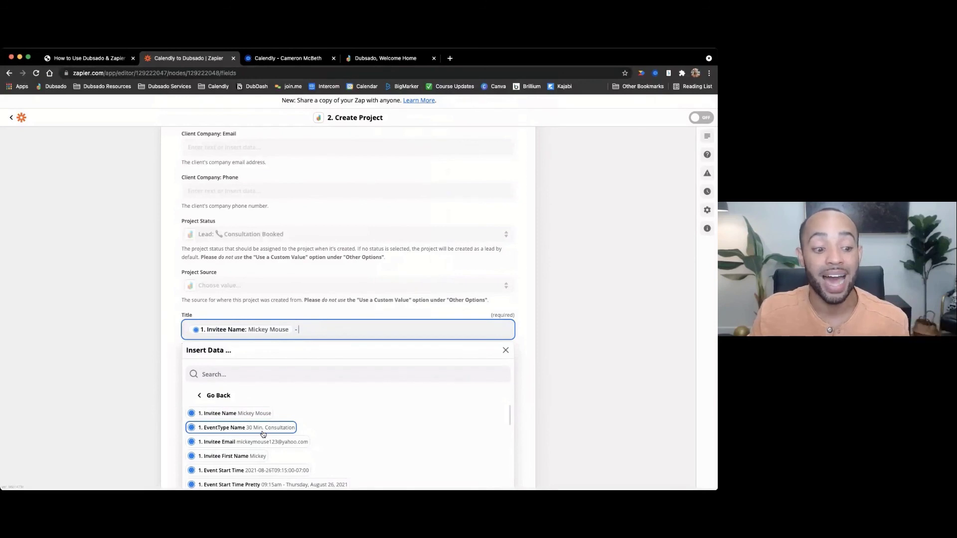
text(-)
click(263, 432)
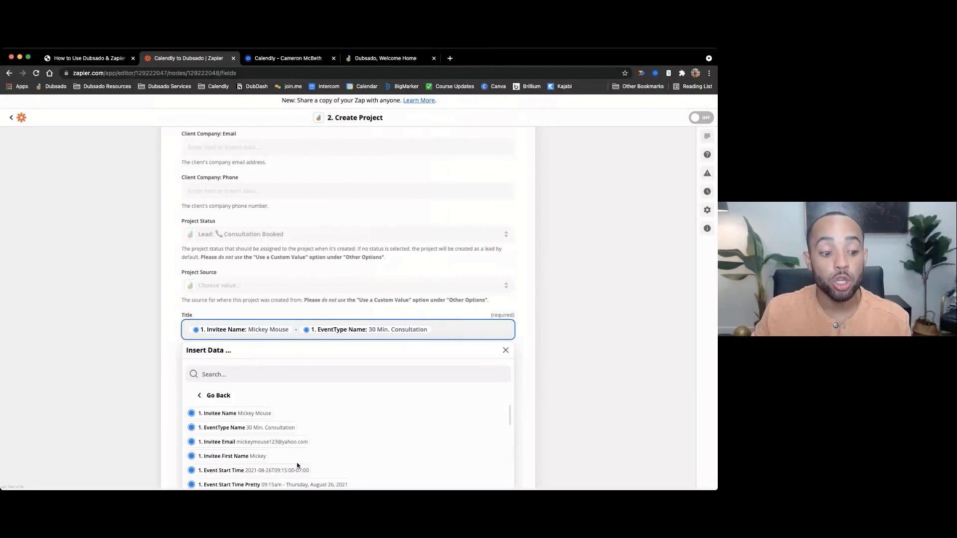
scroll(298, 466, down, 5)
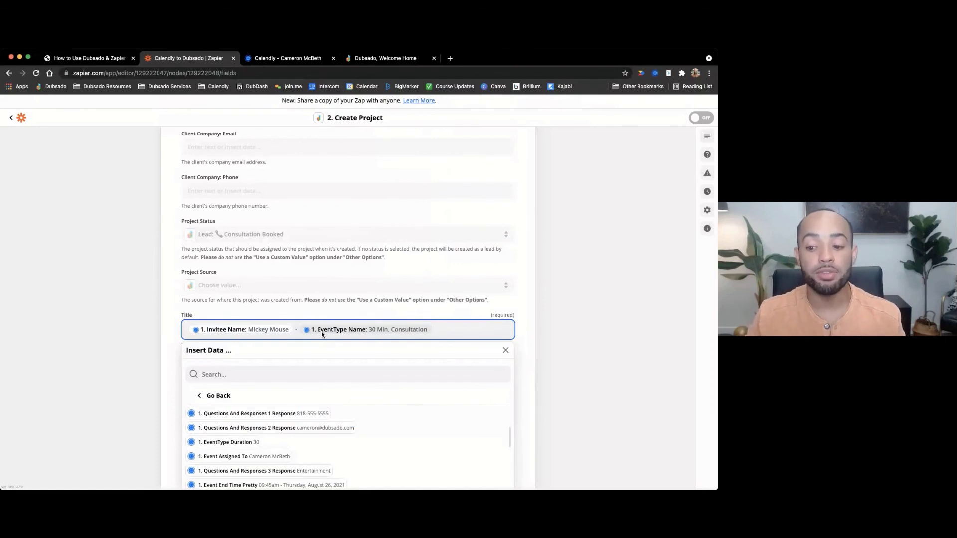
key(BackSpace)
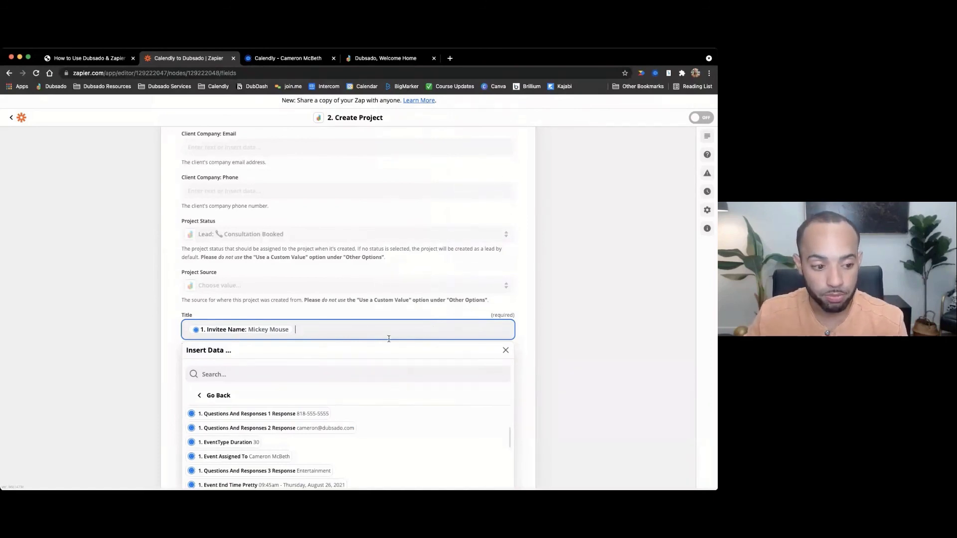
key(BackSpace)
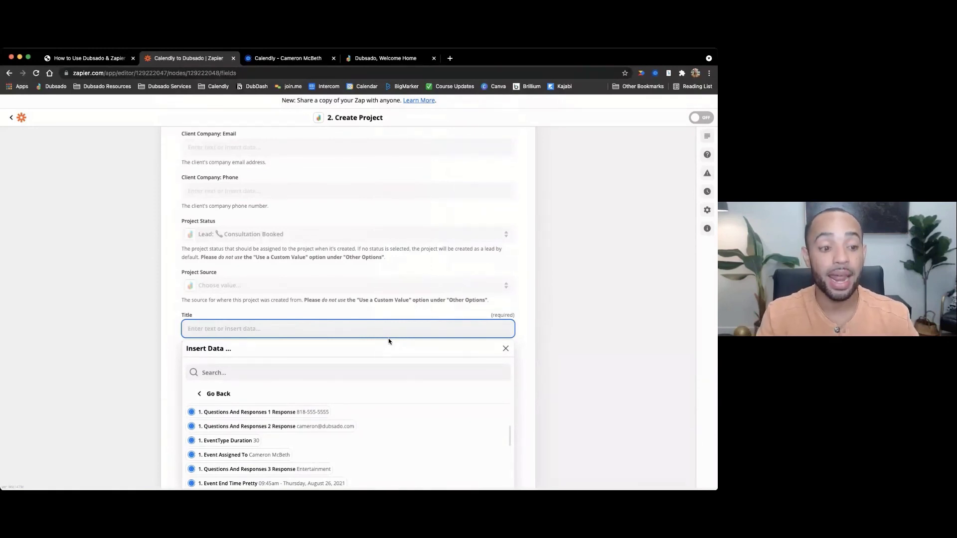
- Set the Title to 'New Lead - ' followed by the Invitee Name pill
text(New Lead -)
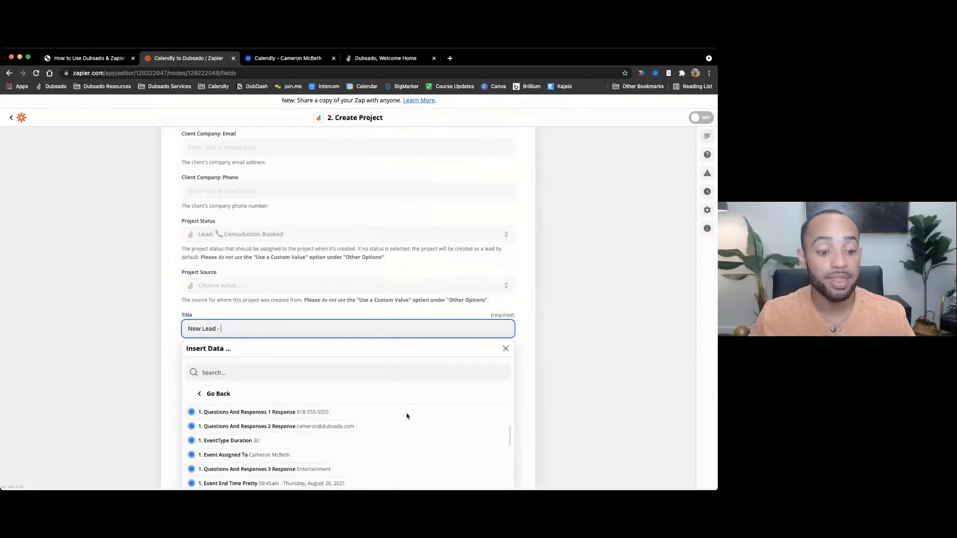
scroll(333, 421, up, 5)
scroll(309, 426, up, 4)
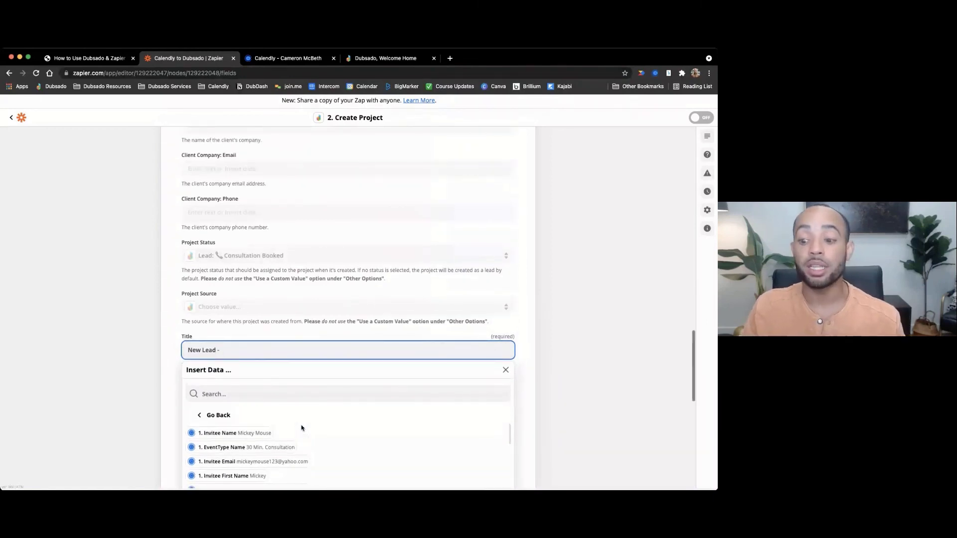
click(301, 432)
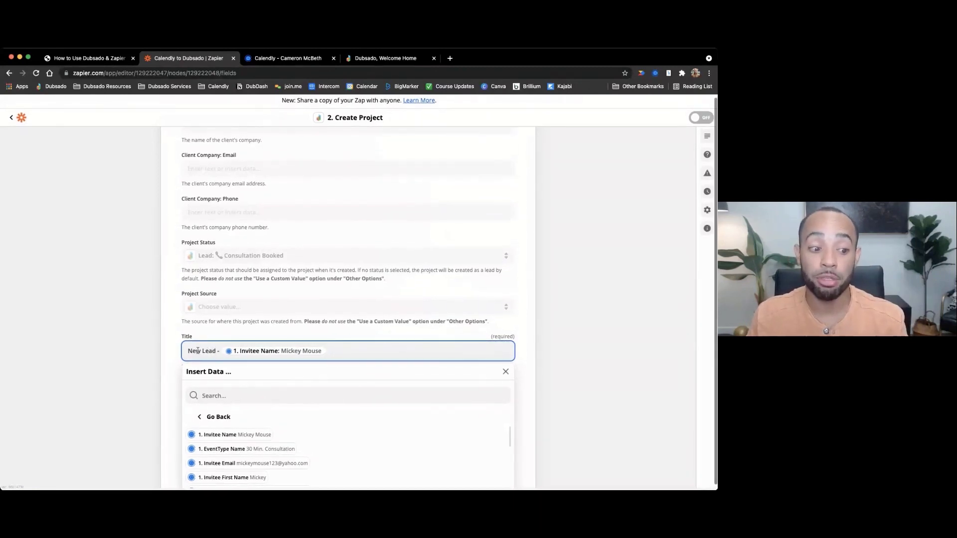
click(206, 351)
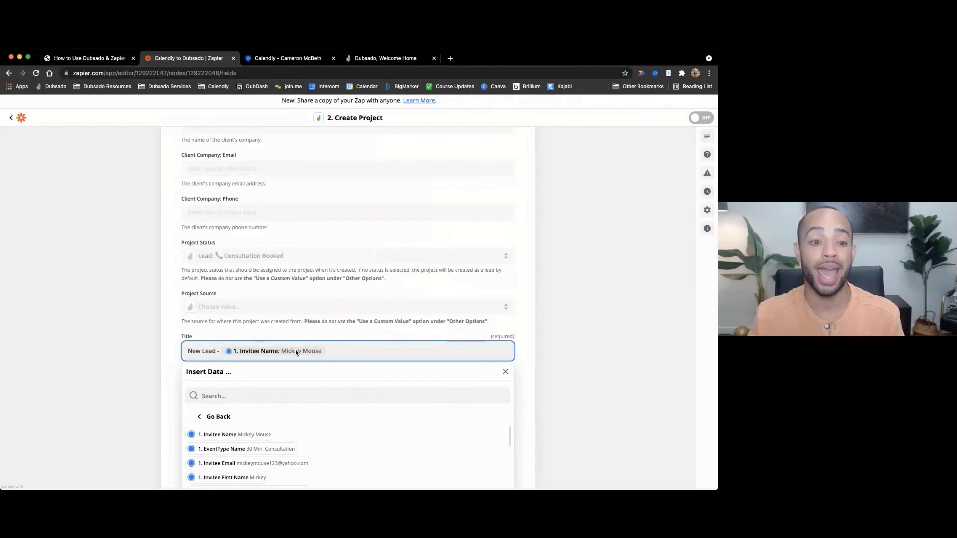
click(167, 333)
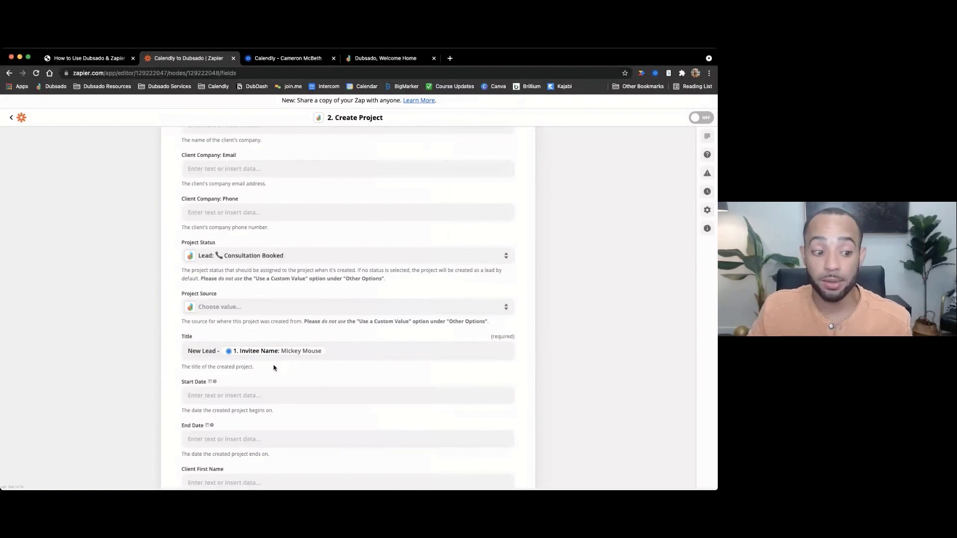
scroll(260, 364, down, 1)
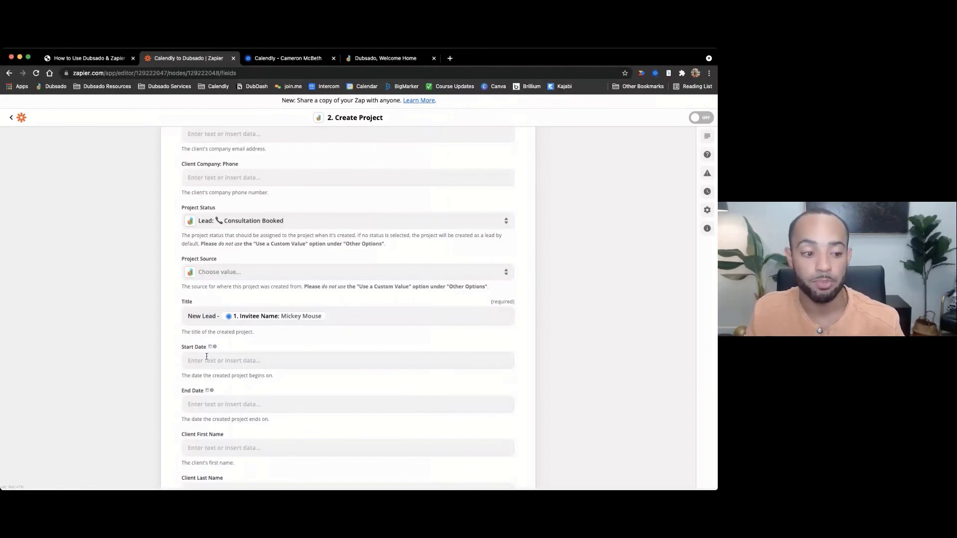
- Show all Calendly data options in the Start Date field's Insert Data list
click(206, 359)
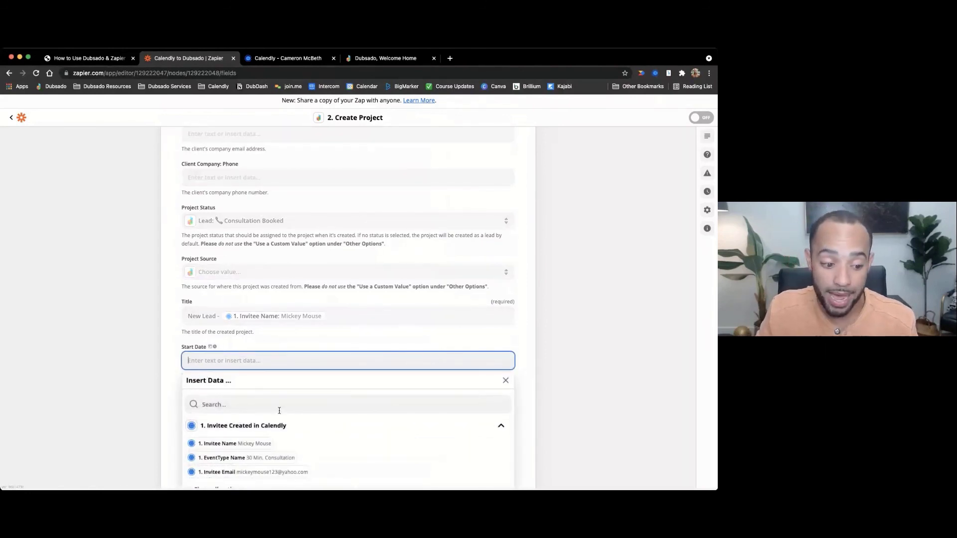
scroll(379, 418, down, 2)
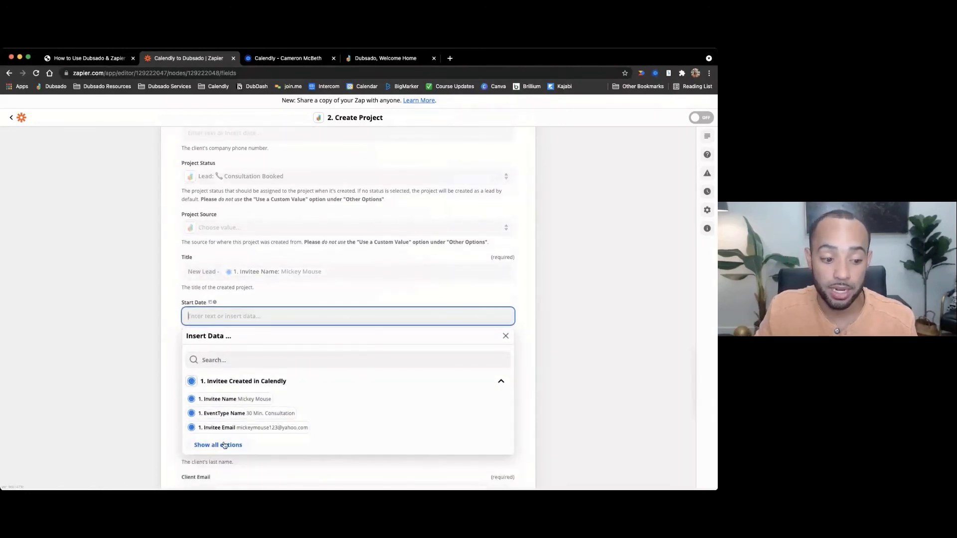
click(224, 445)
scroll(277, 428, down, 2)
scroll(278, 429, down, 1)
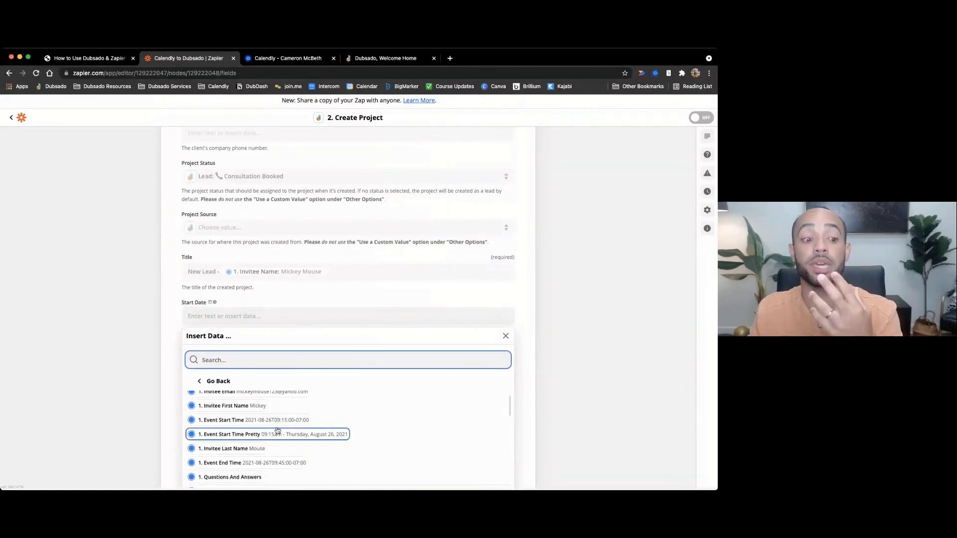
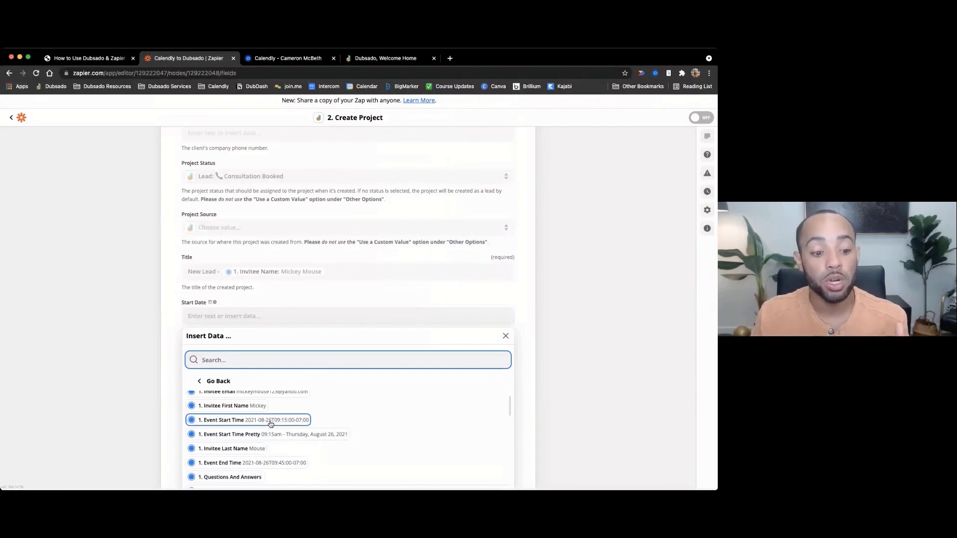
- Map Start Date to '1. Event Start Time' and End Date to '1. Event End Time'
click(271, 424)
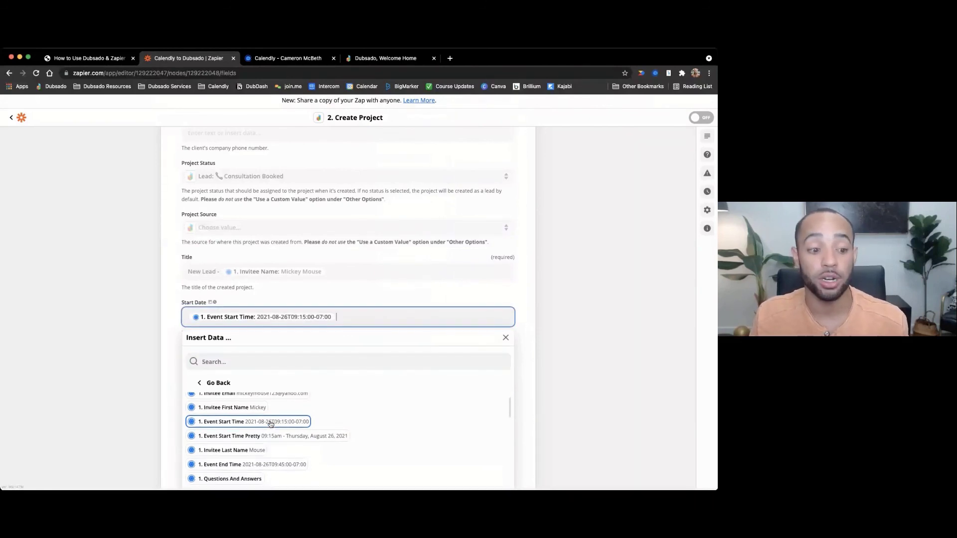
click(315, 296)
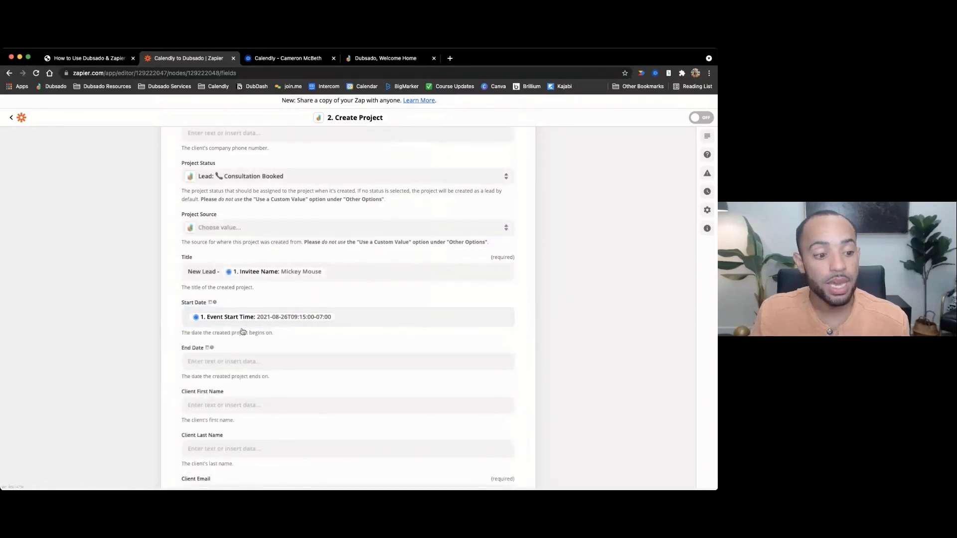
click(230, 359)
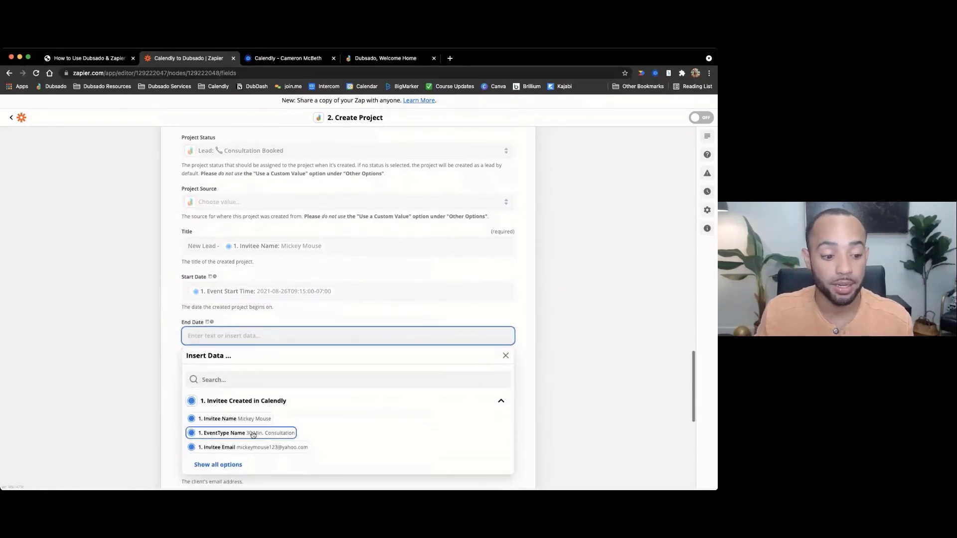
click(231, 464)
scroll(254, 438, down, 2)
scroll(252, 441, down, 3)
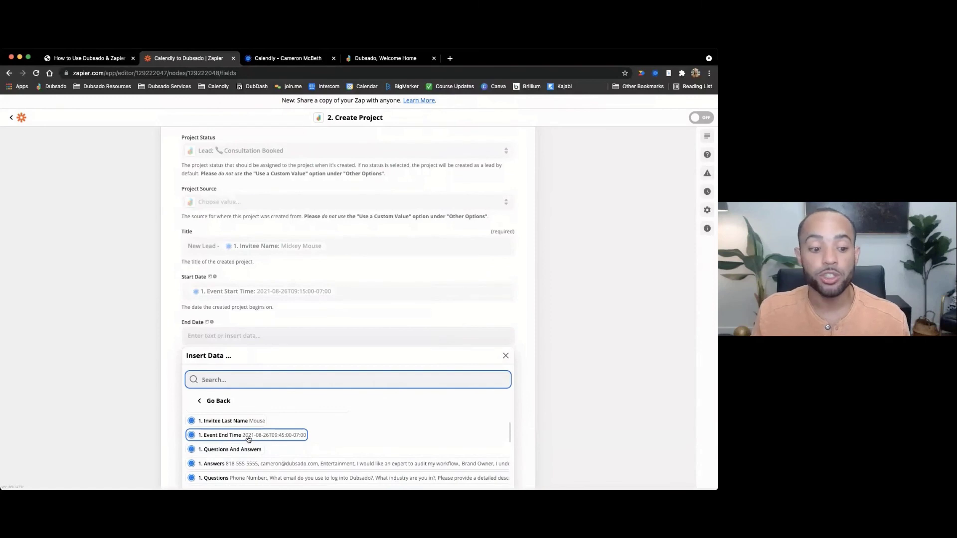
click(248, 437)
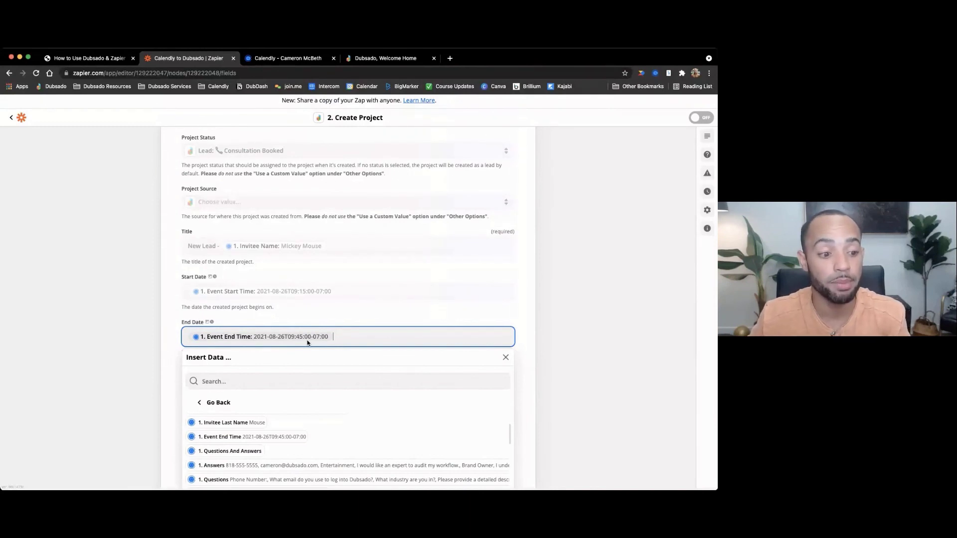
click(299, 321)
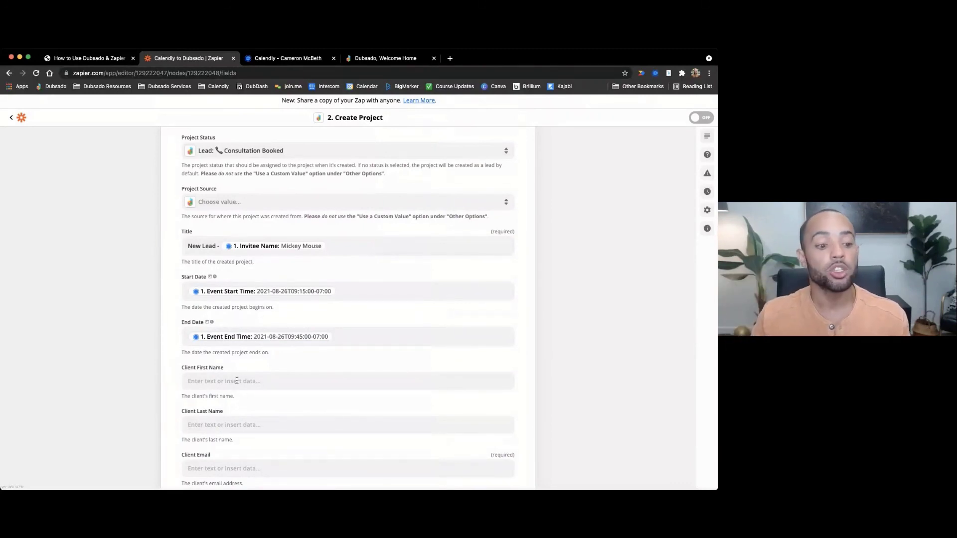
- Fill Client First Name and Client Last Name with the Invitee First Name and Invitee Last Name
click(237, 381)
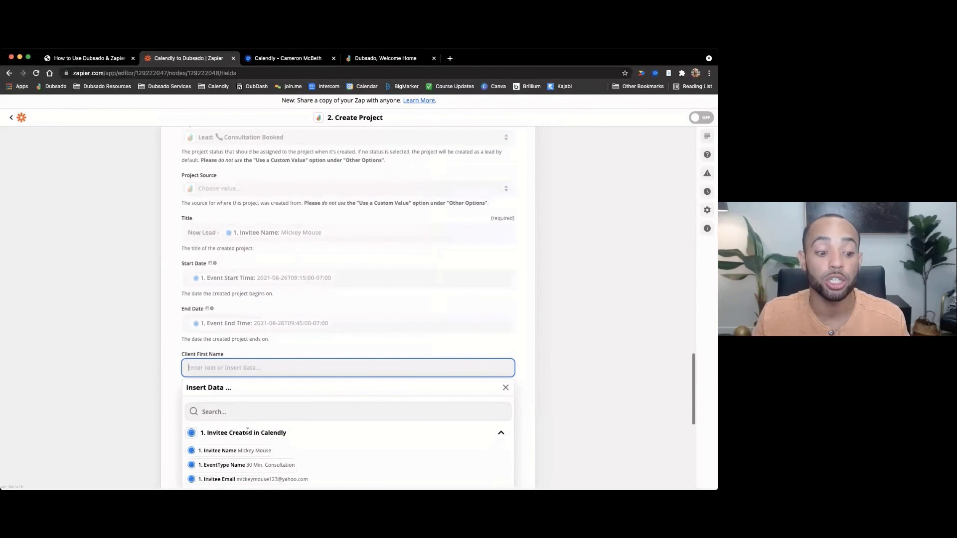
click(248, 432)
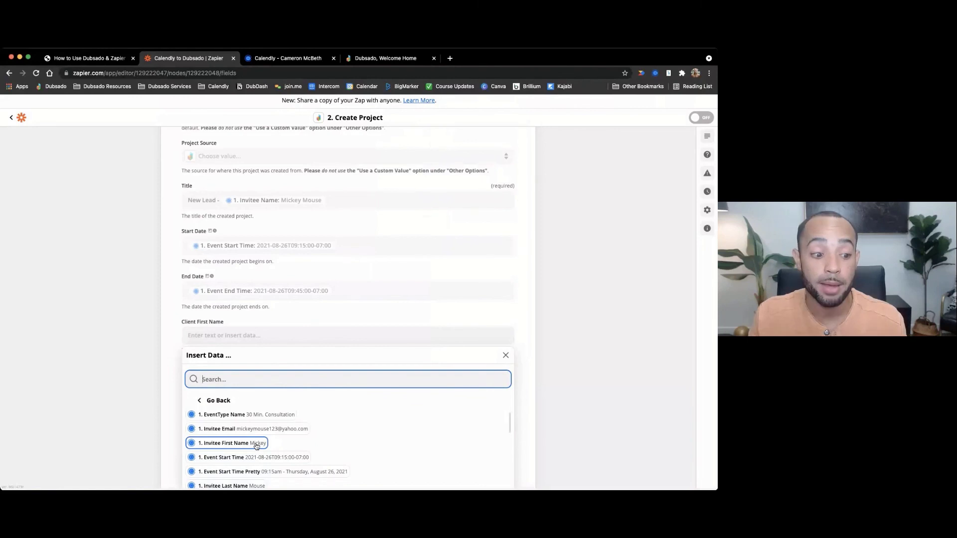
click(256, 444)
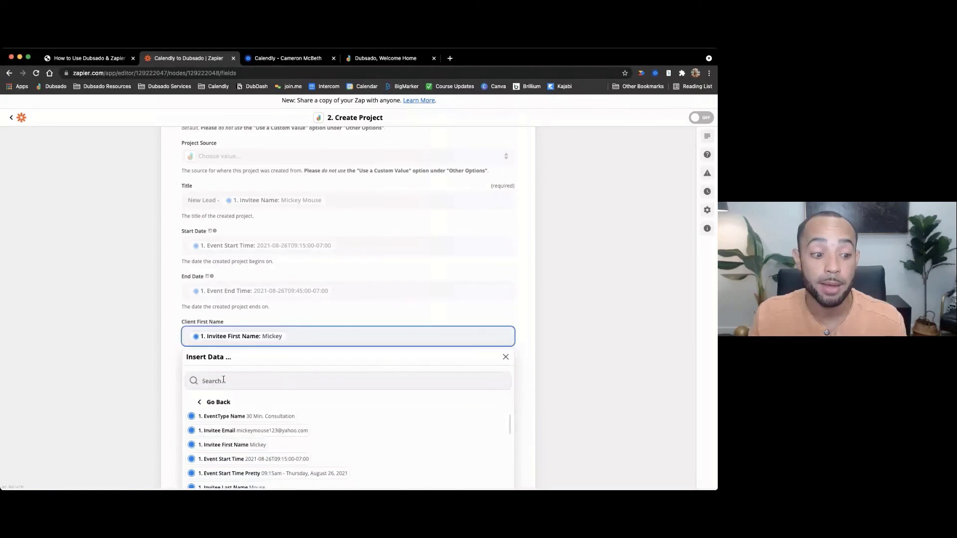
key(Tab)
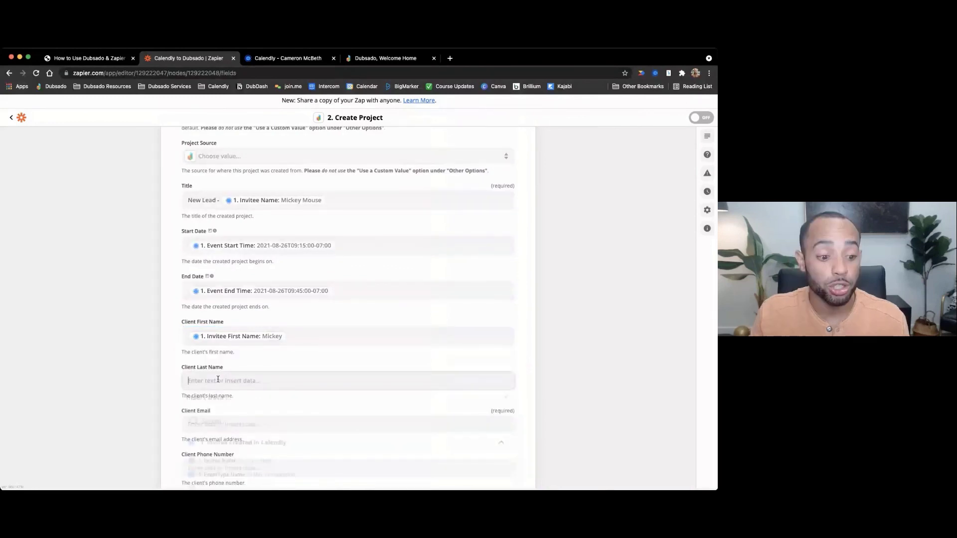
click(218, 379)
scroll(240, 429, down, 1)
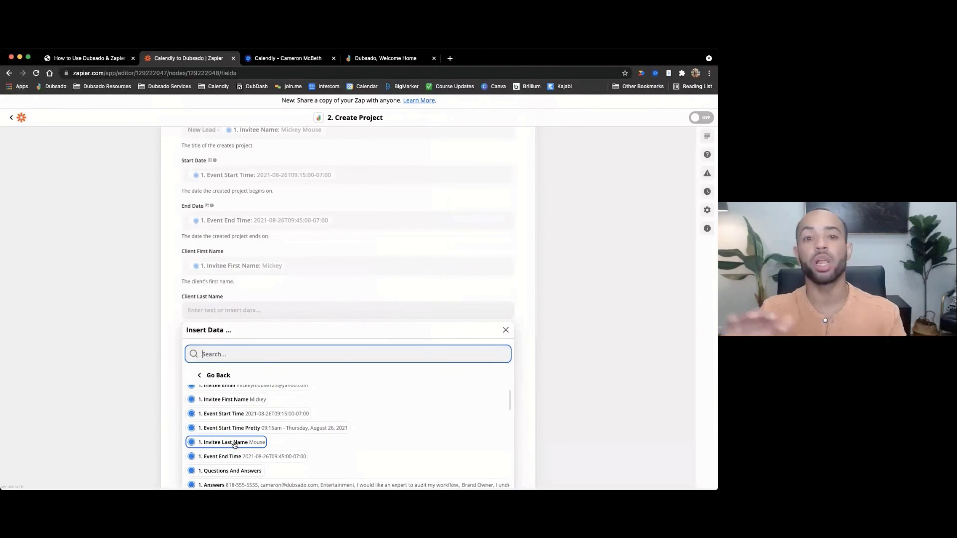
click(234, 443)
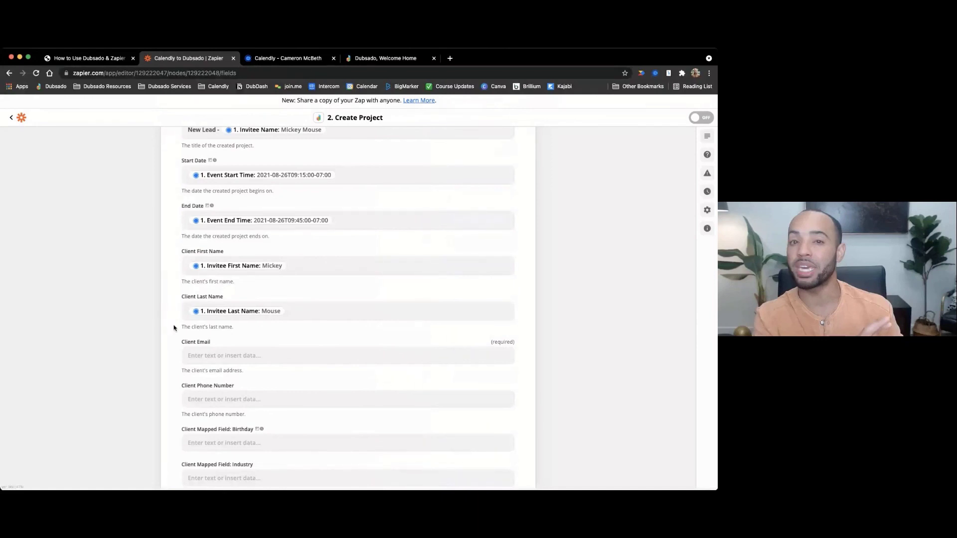
- Fill the required Client Email field with the Invitee Email
click(210, 355)
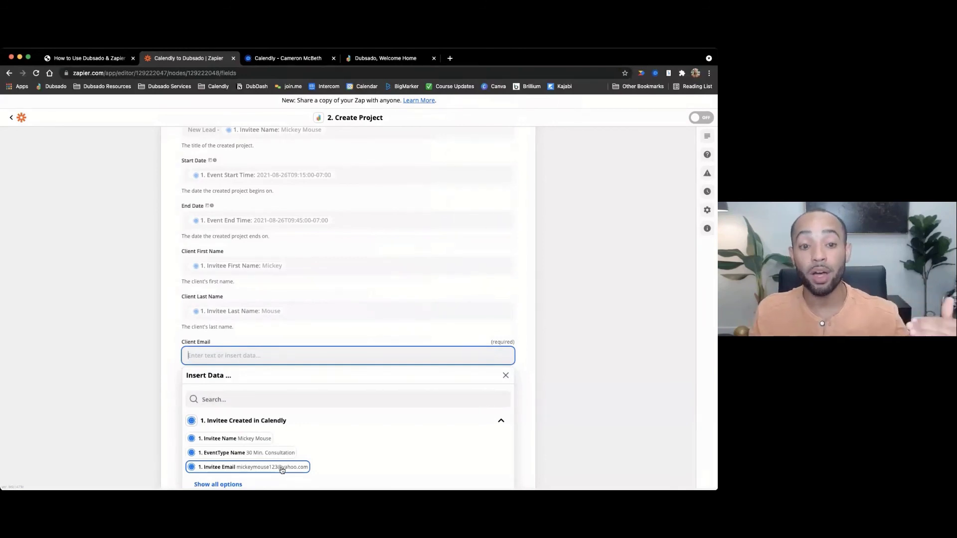
scroll(160, 406, down, 2)
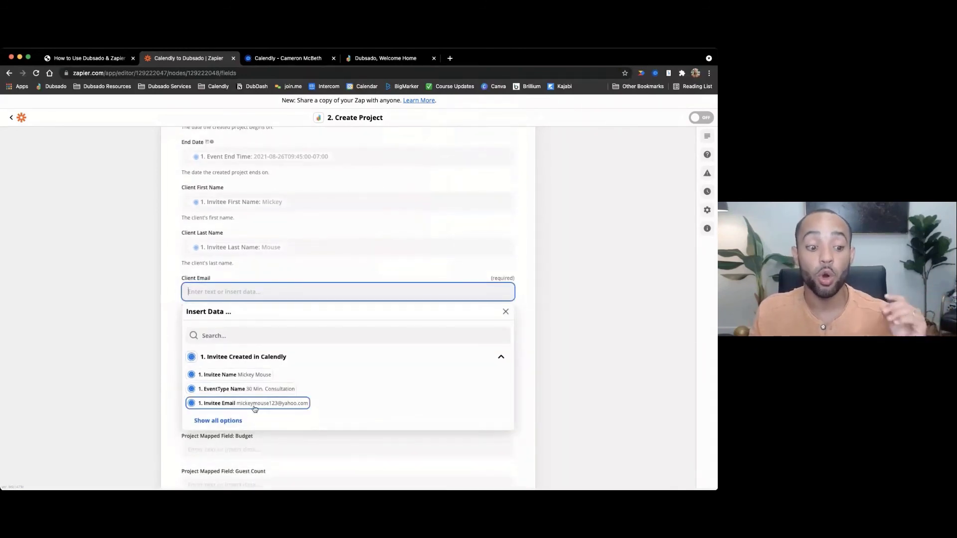
click(252, 404)
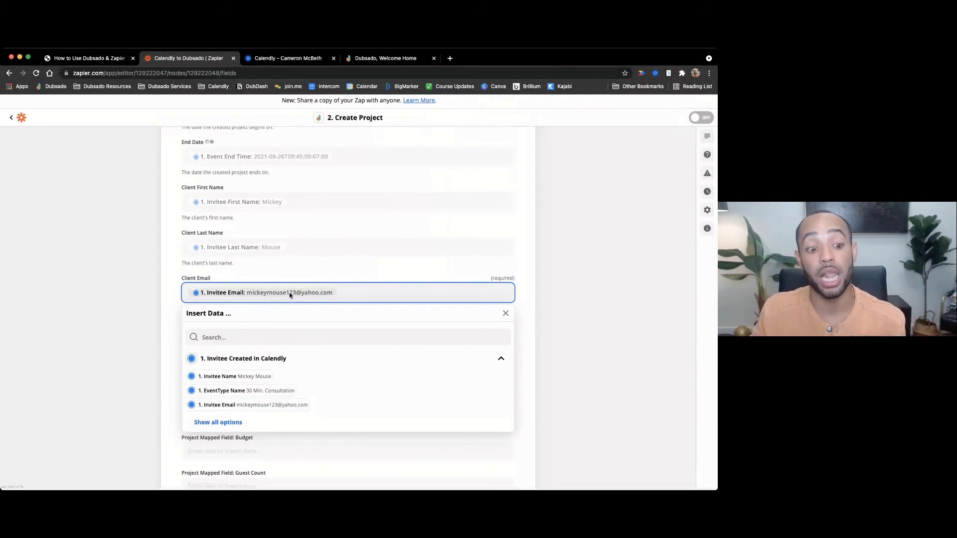
click(162, 281)
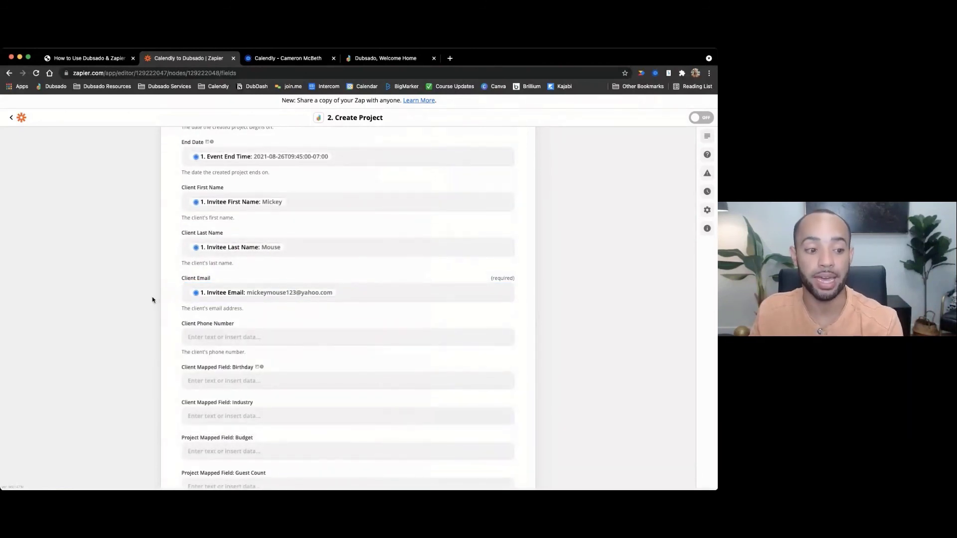
scroll(152, 300, down, 1)
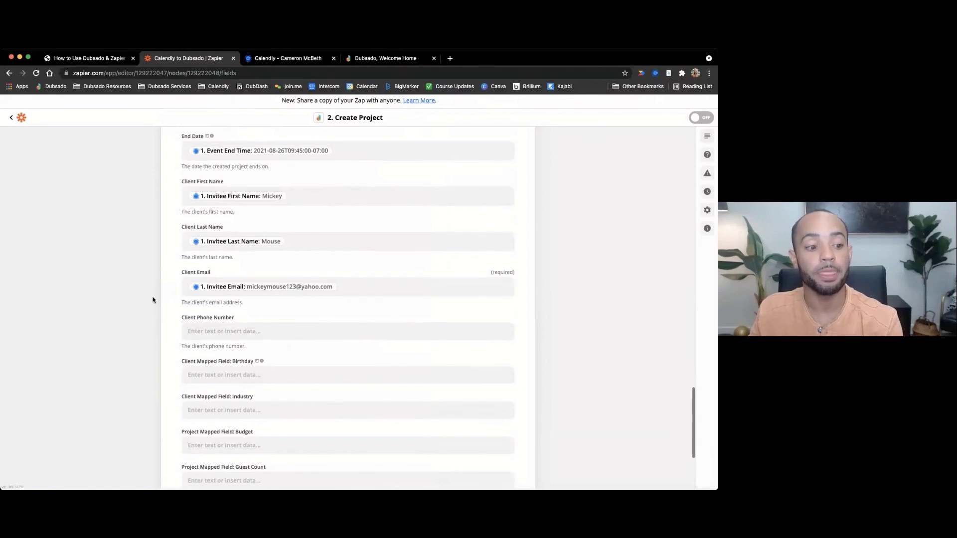
- Search the Calendly fields for Client Phone Number using 'phone', 'answer', then 'ques'
click(229, 332)
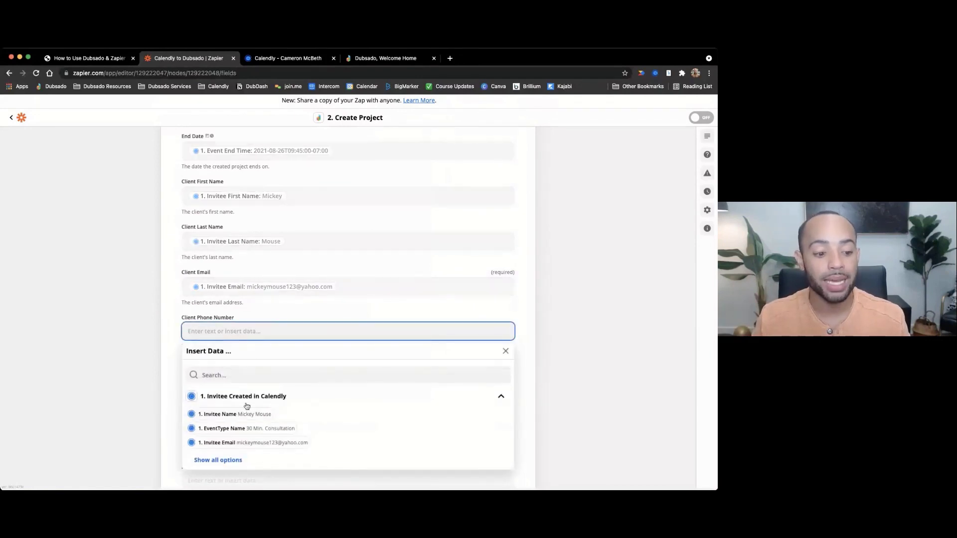
click(216, 460)
scroll(280, 436, down, 1)
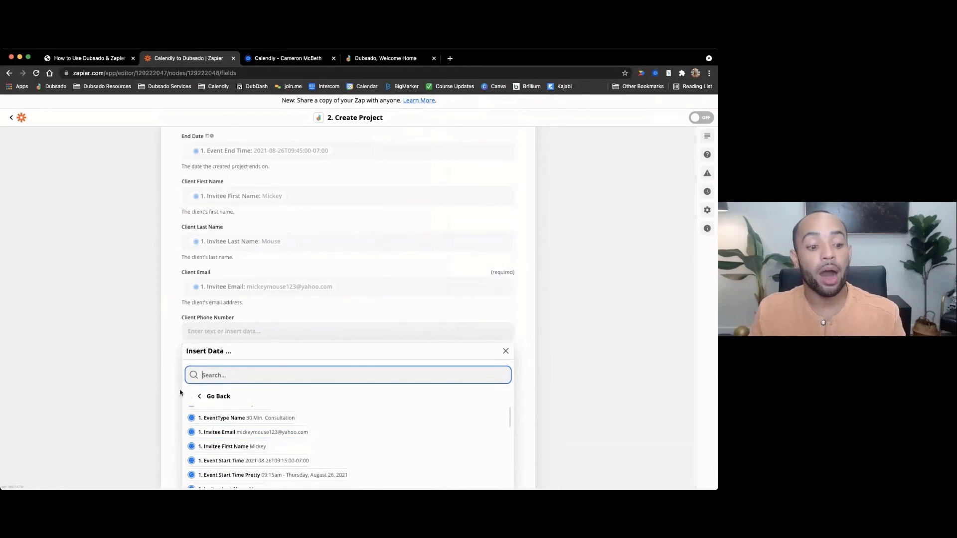
scroll(165, 387, down, 2)
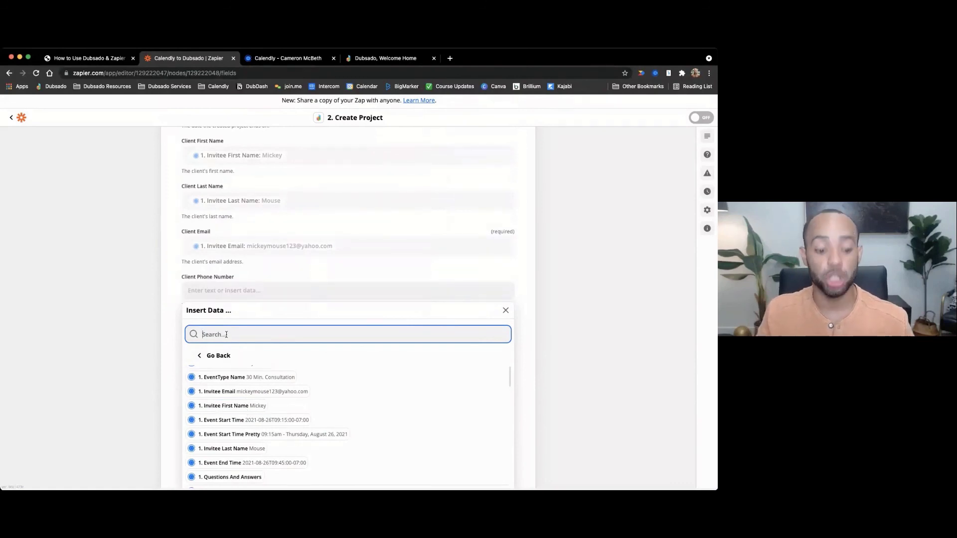
text(phone)
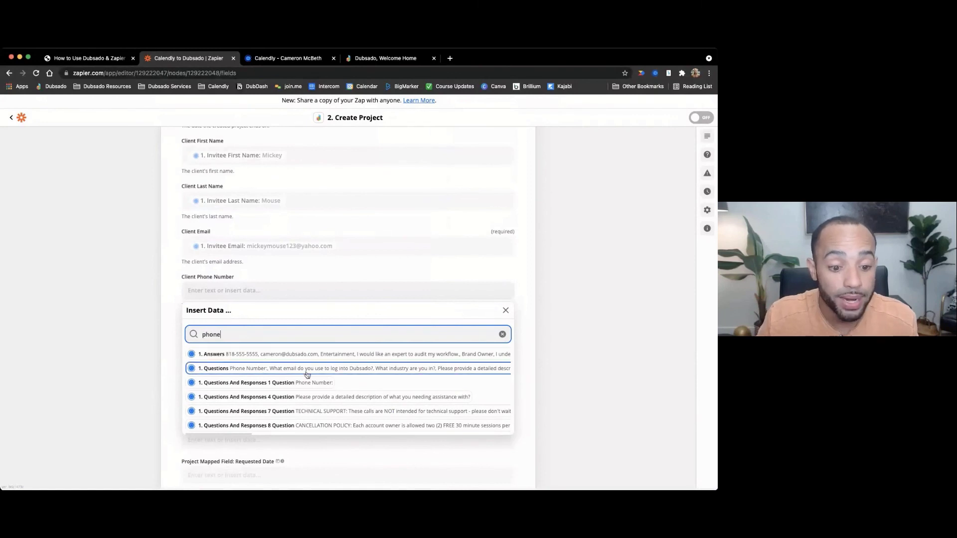
scroll(318, 392, down, 1)
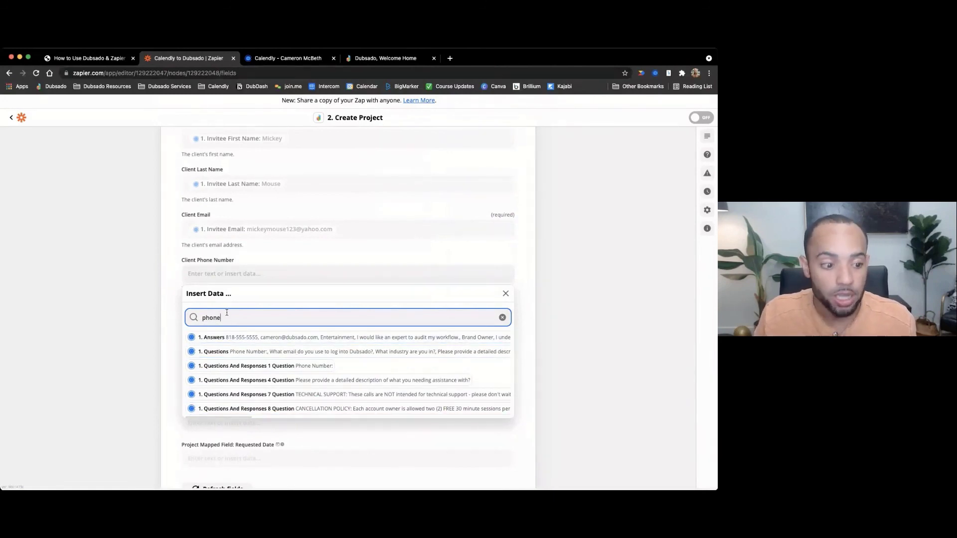
key(BackSpace)
key(BackSpace)
text(answer)
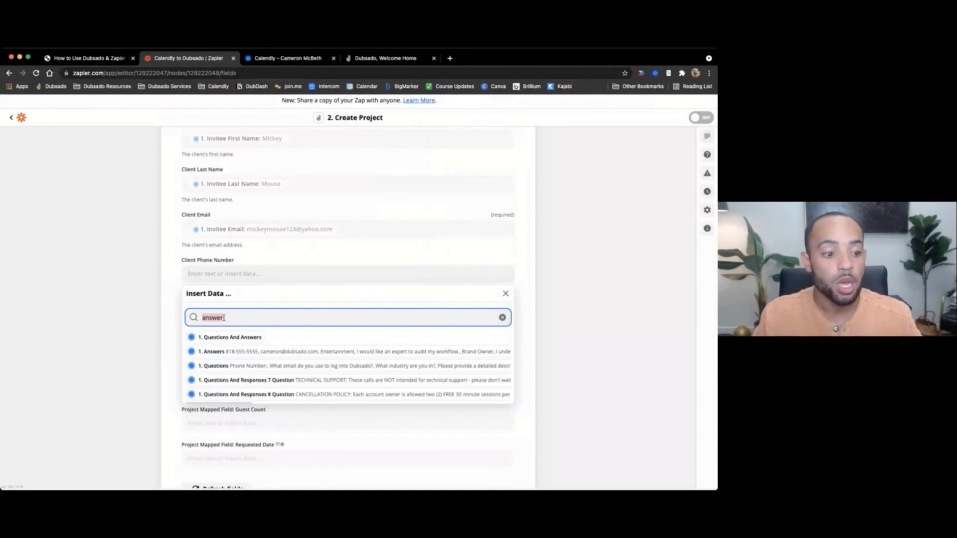
key(BackSpace)
text(question)
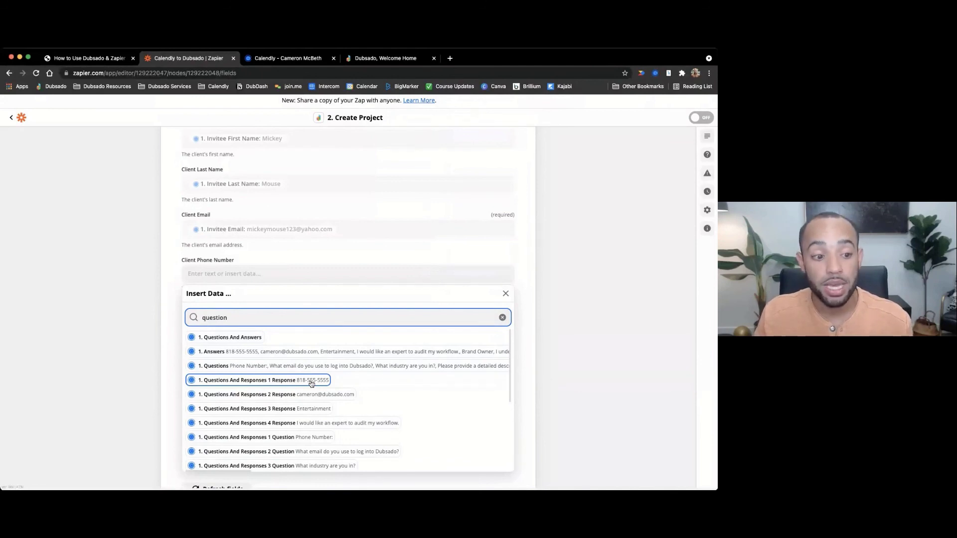
- Insert '1. Questions And Responses 1 Response' as Client Phone Number, then go to Dubsado's Projects
click(312, 381)
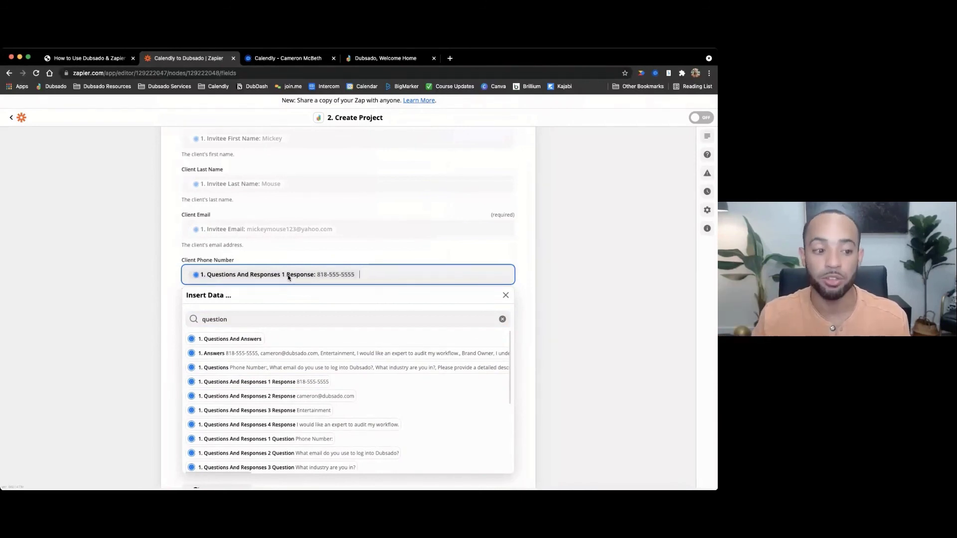
click(169, 256)
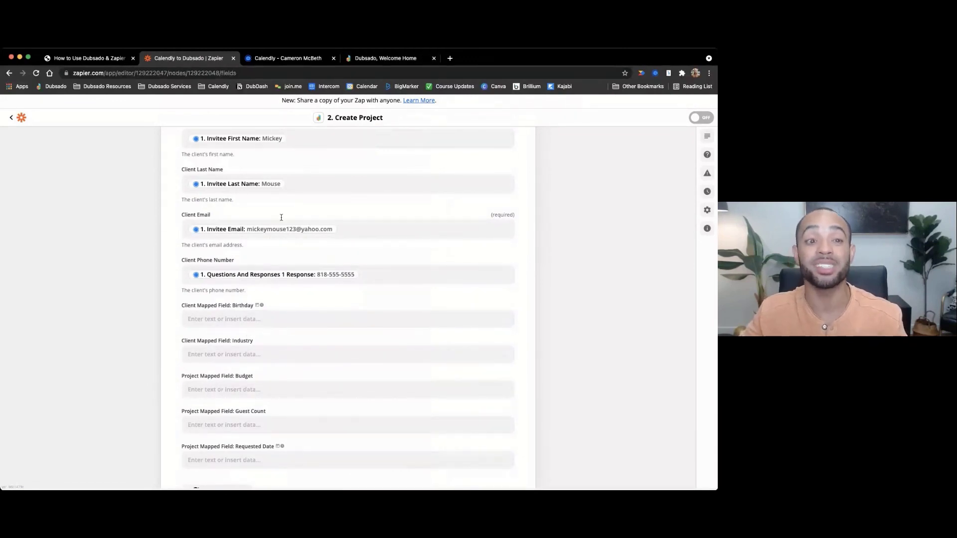
click(372, 59)
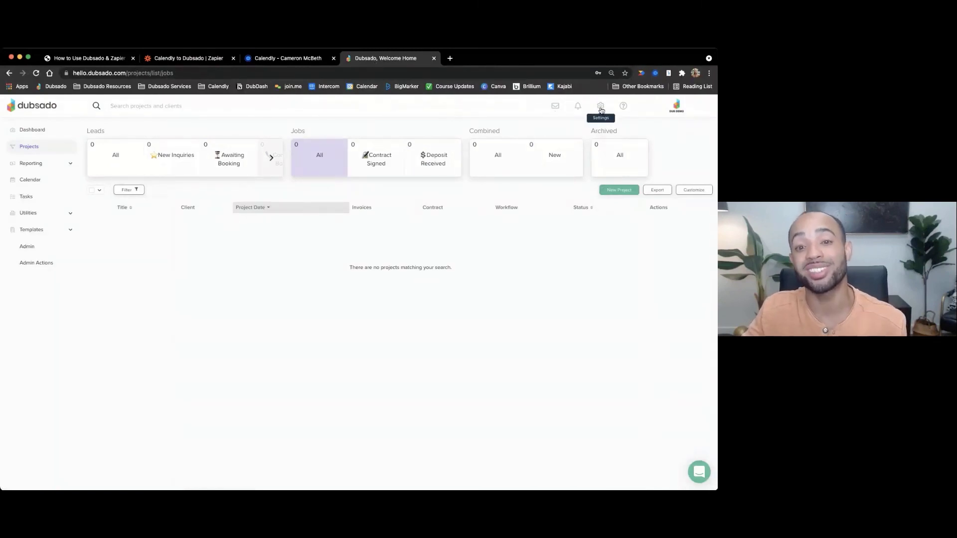
click(601, 108)
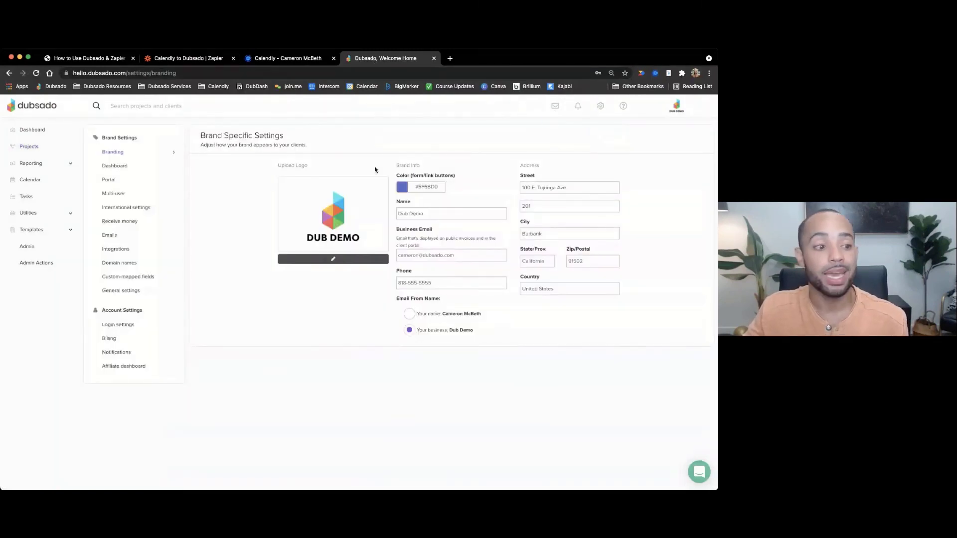
click(146, 278)
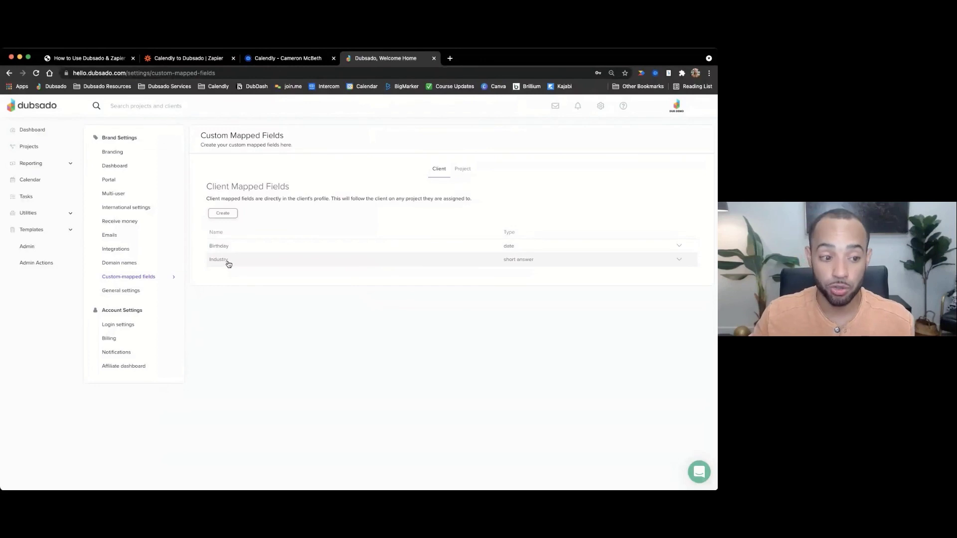
click(463, 169)
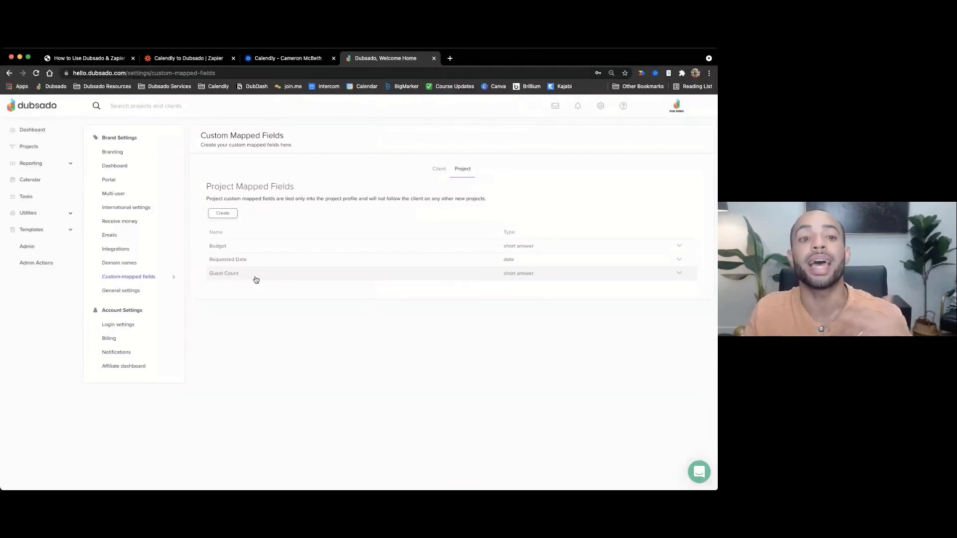
click(196, 58)
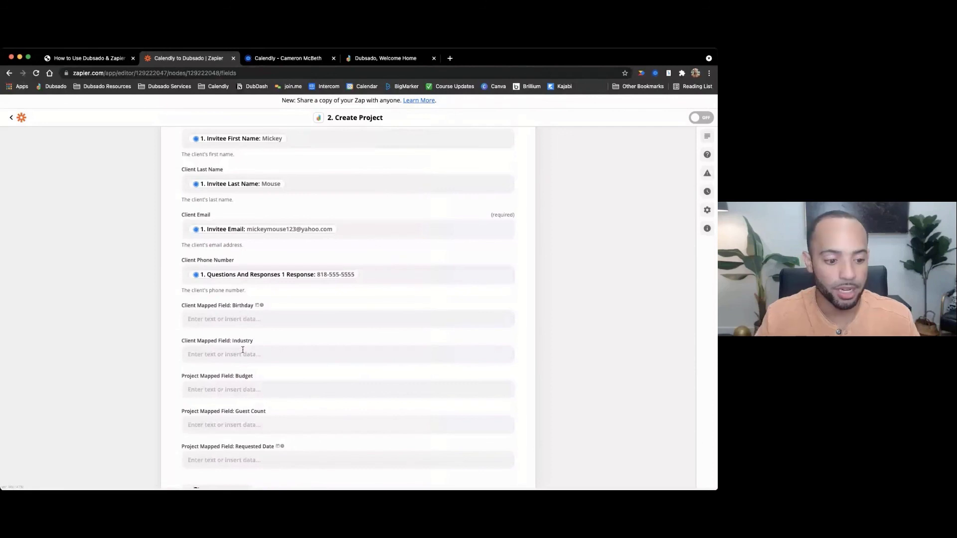
- Map Industry to 'Questions And Responses 3 Response' (Entertainment) and continue to testing
click(243, 352)
text(question)
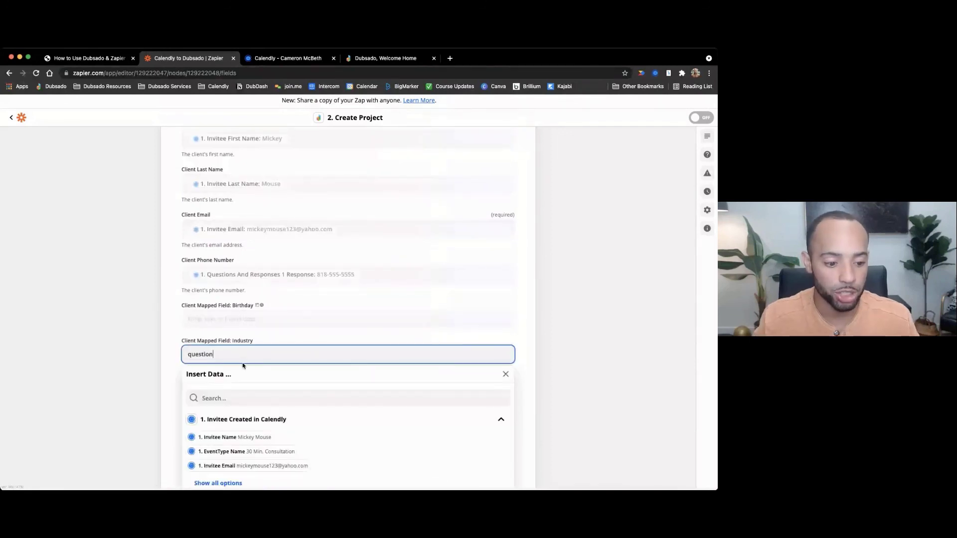
text(s)
key(Tab)
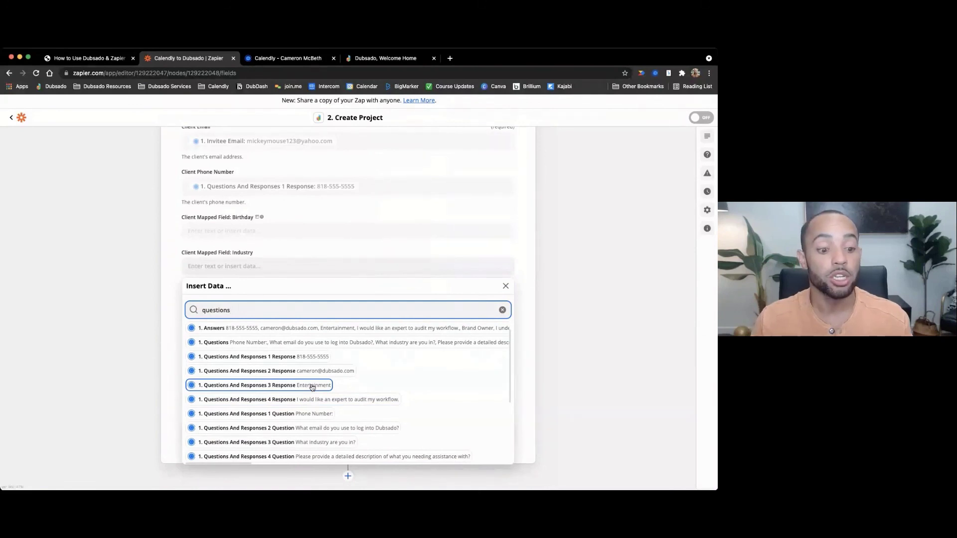
click(313, 387)
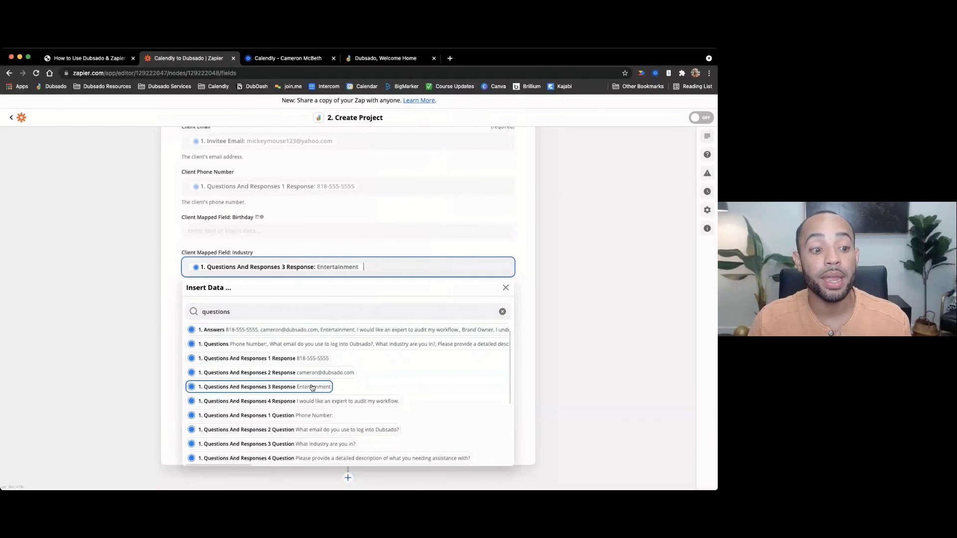
key(Escape)
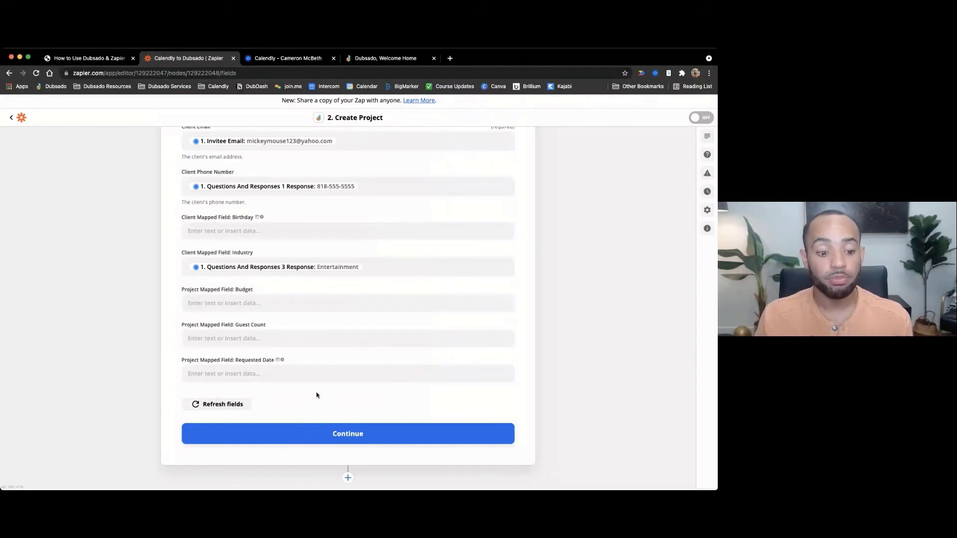
click(355, 435)
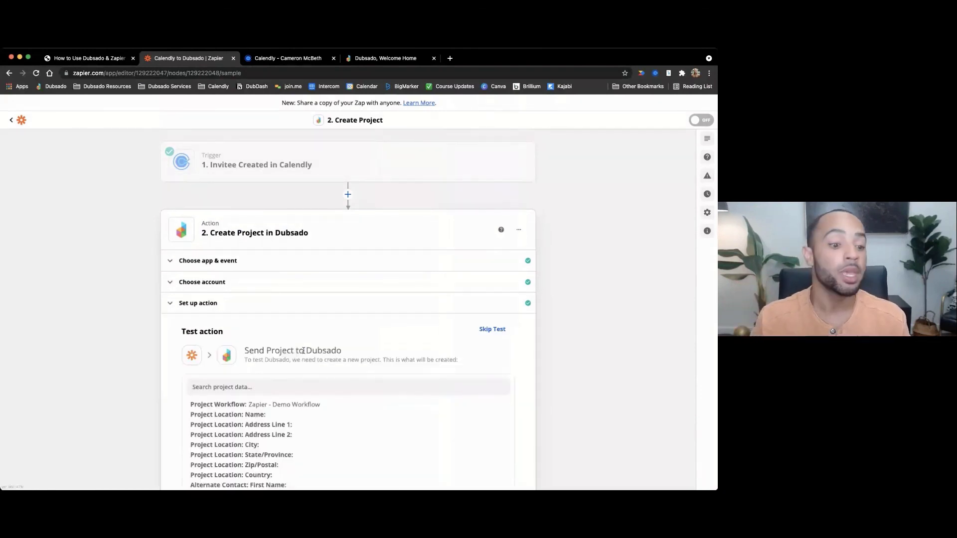
- Review the test preview: Consultation Booked status, event dates, client details and Industry Entertainment
scroll(303, 350, down, 2)
scroll(451, 378, down, 2)
scroll(450, 378, up, 2)
scroll(145, 346, down, 3)
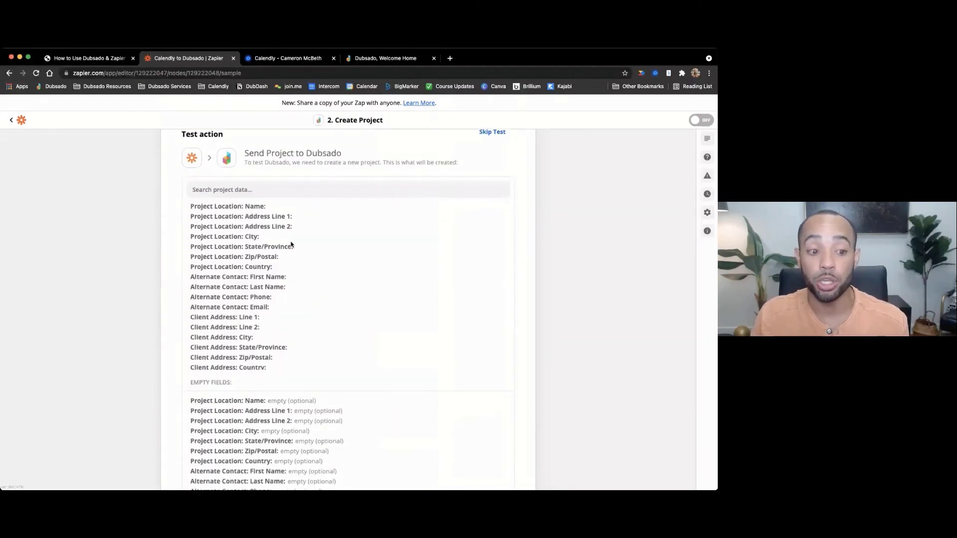
scroll(279, 246, down, 4)
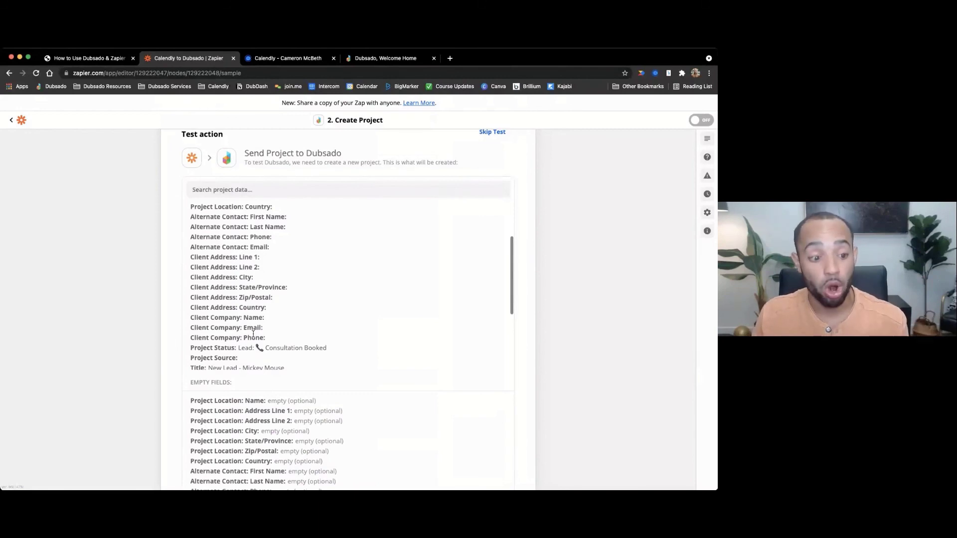
scroll(249, 319, down, 3)
drag(209, 298, 281, 298)
click(267, 308)
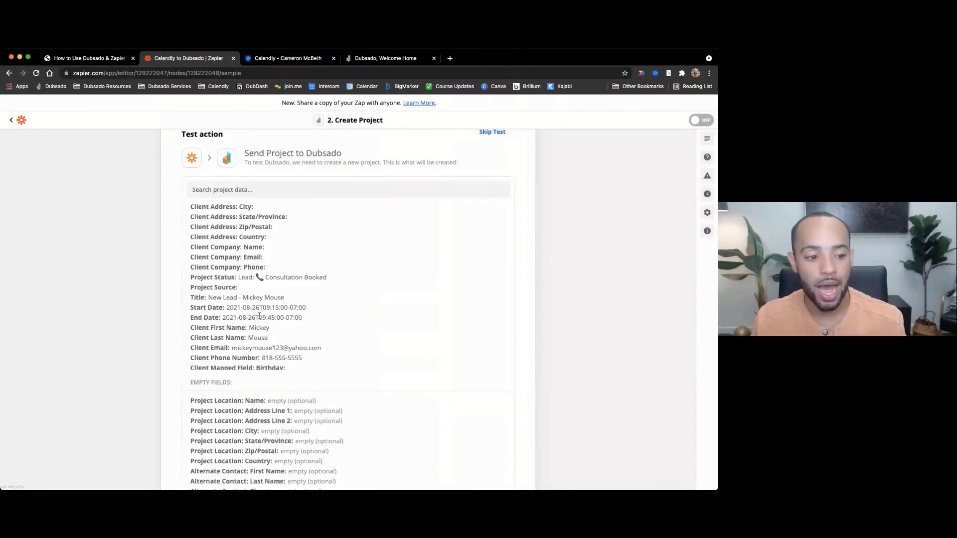
scroll(256, 323, down, 3)
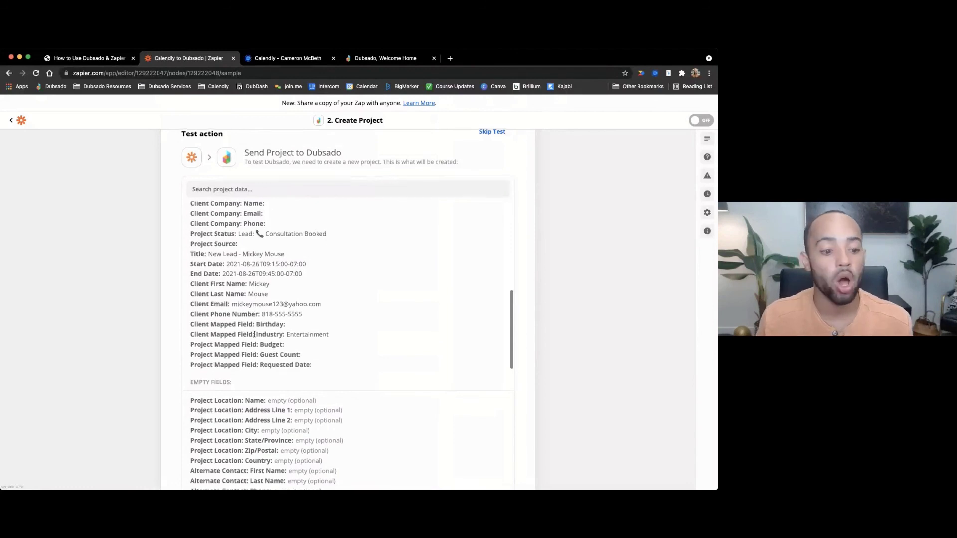
scroll(254, 334, down, 3)
scroll(394, 393, down, 3)
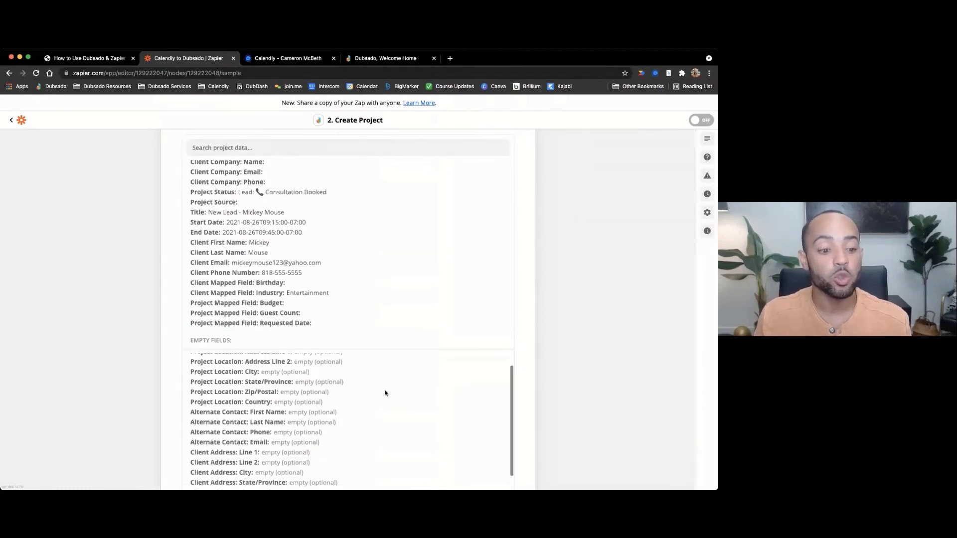
scroll(128, 363, down, 3)
scroll(285, 357, down, 3)
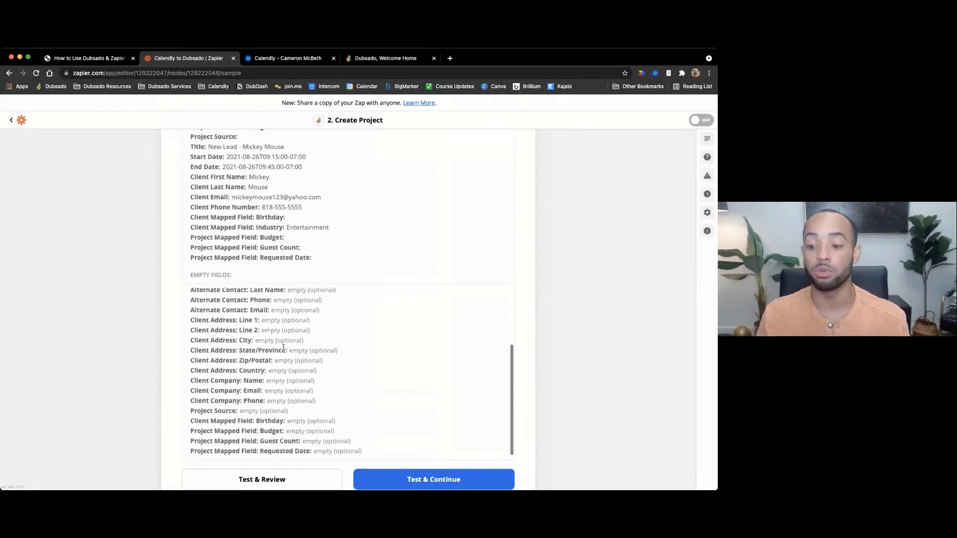
scroll(283, 349, down, 2)
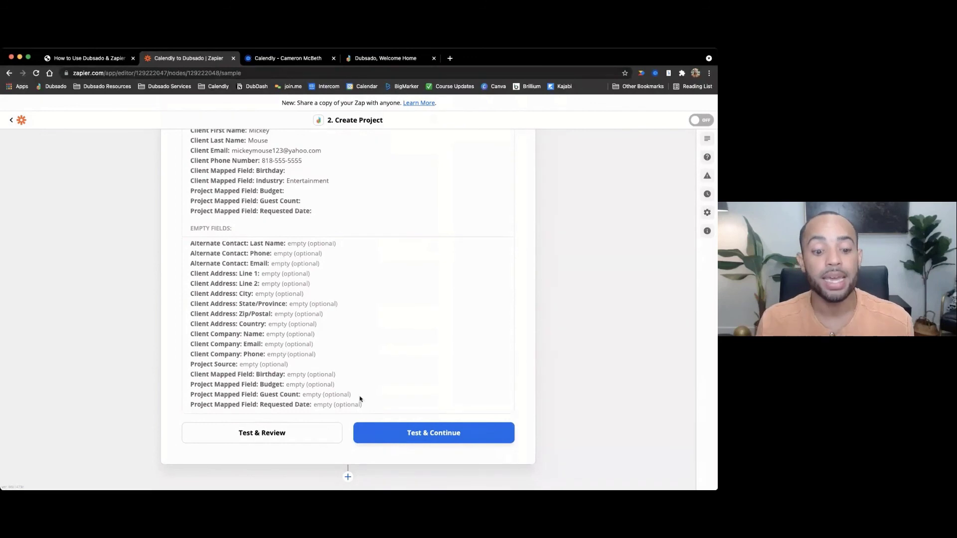
- Send a test project to Dubsado and confirm the 'Test was successful' message
click(427, 434)
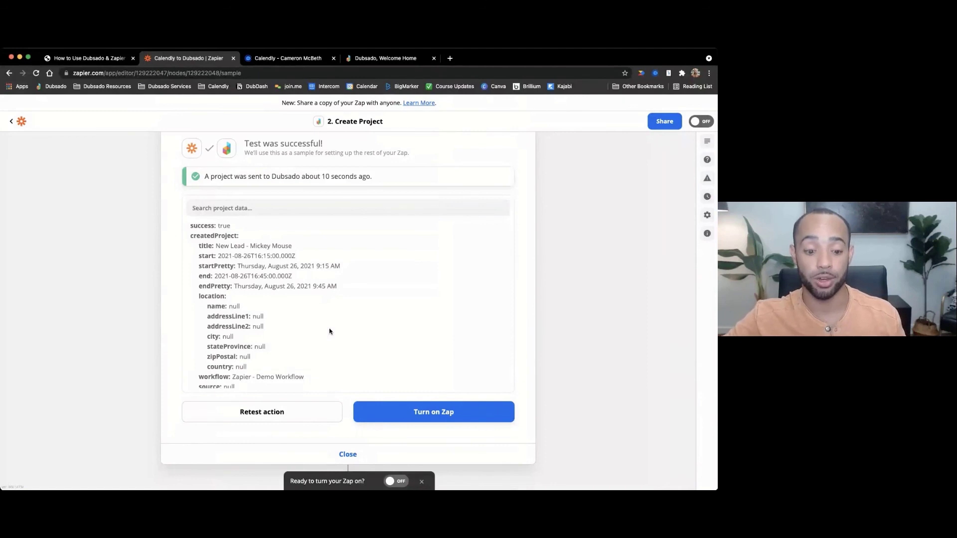
scroll(218, 190, up, 1)
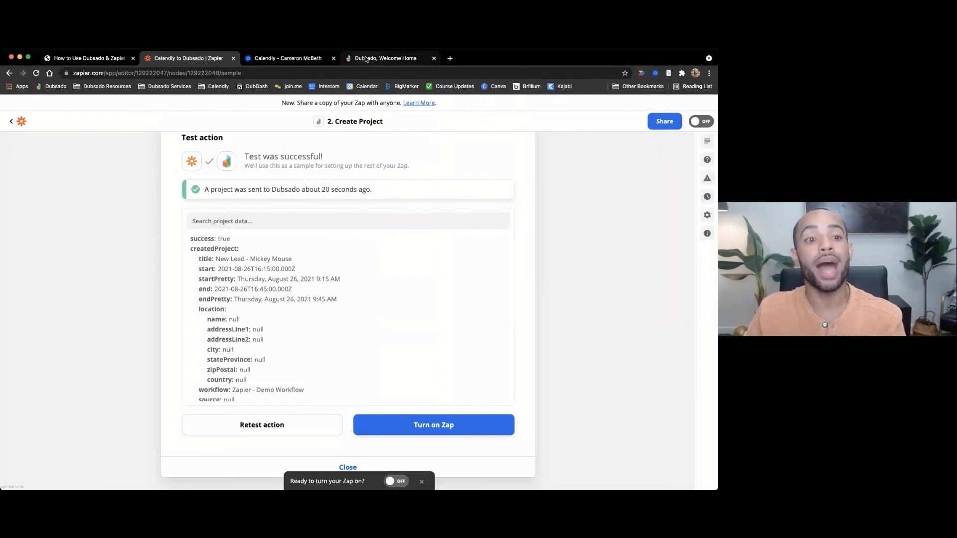
click(385, 59)
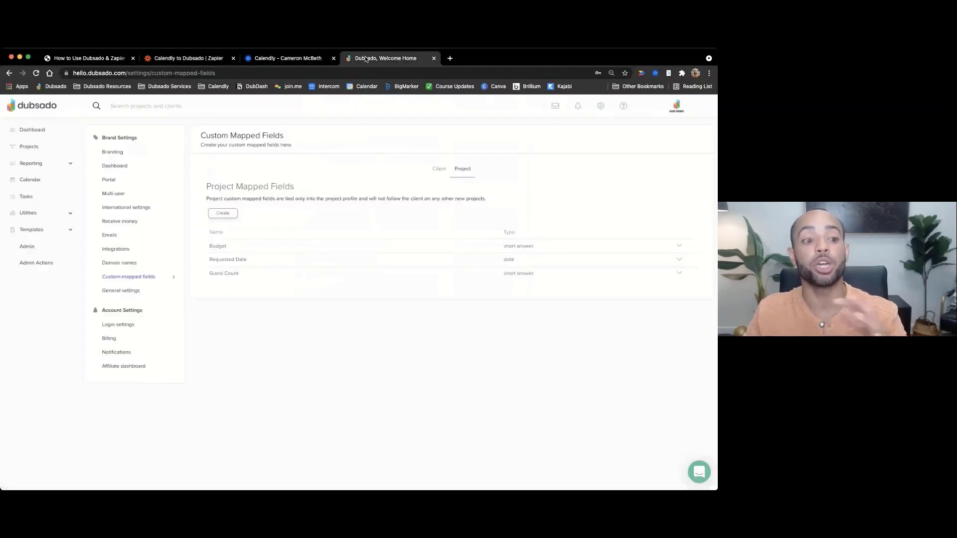
- Reload Dubsado Projects and filter Leads to the Consultation Booked stage
click(34, 149)
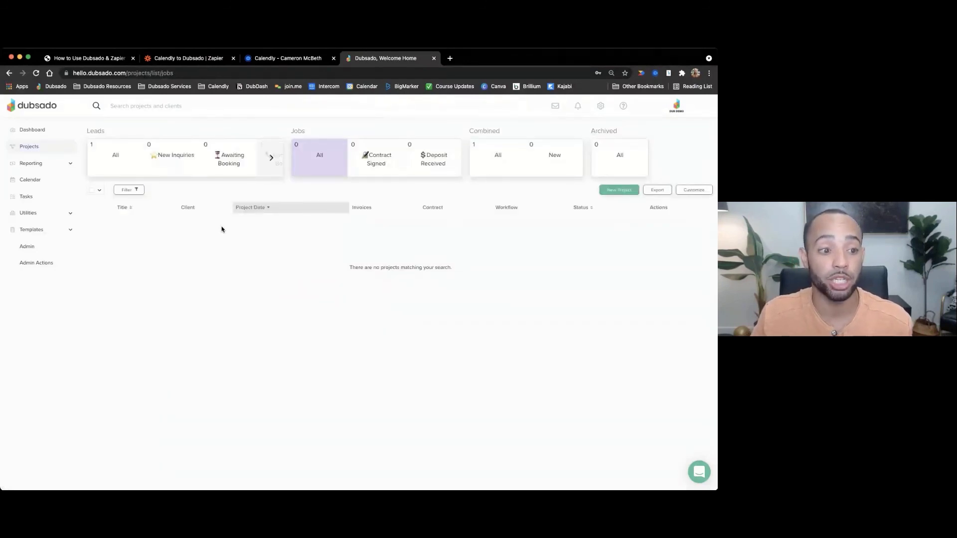
key(super+r)
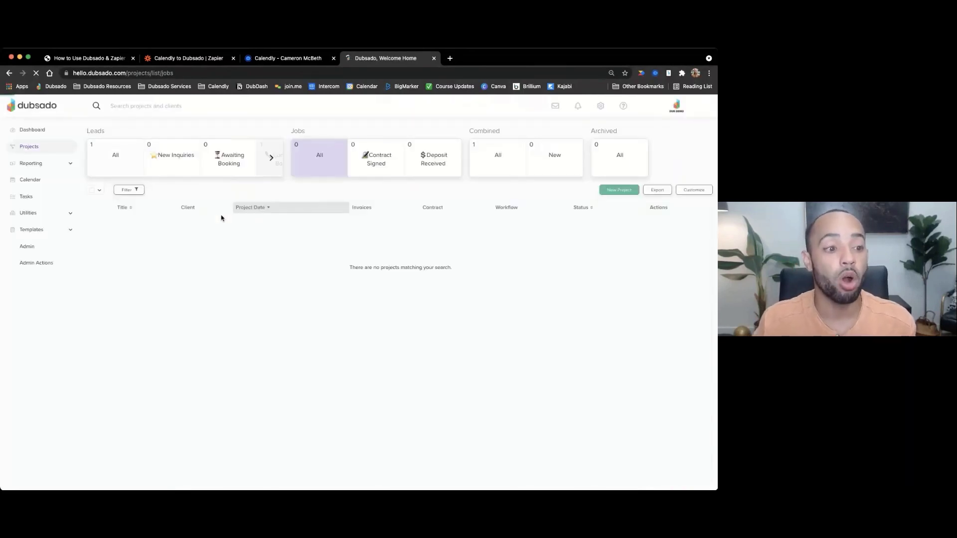
click(272, 158)
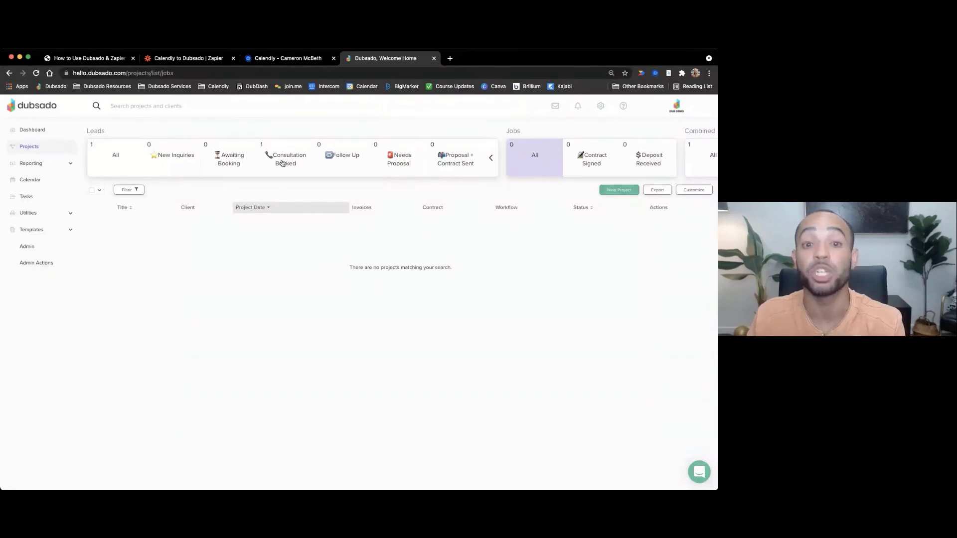
click(282, 163)
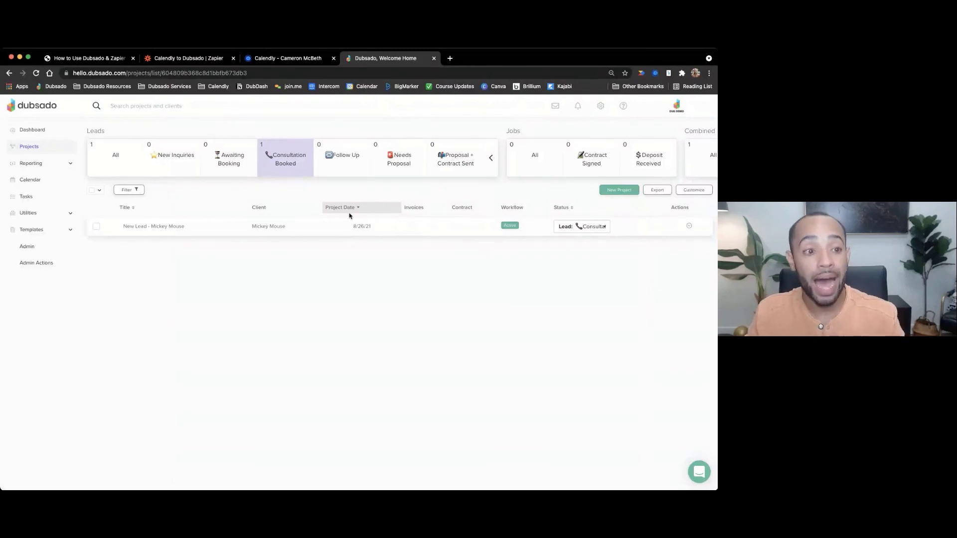
- Open the New Lead project dated 8/26/21 to view its details
click(304, 230)
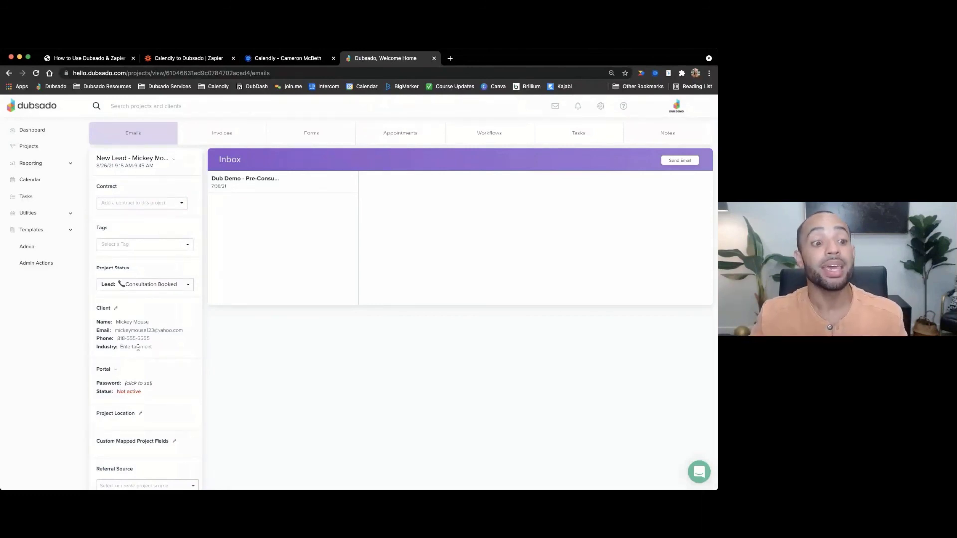
click(465, 140)
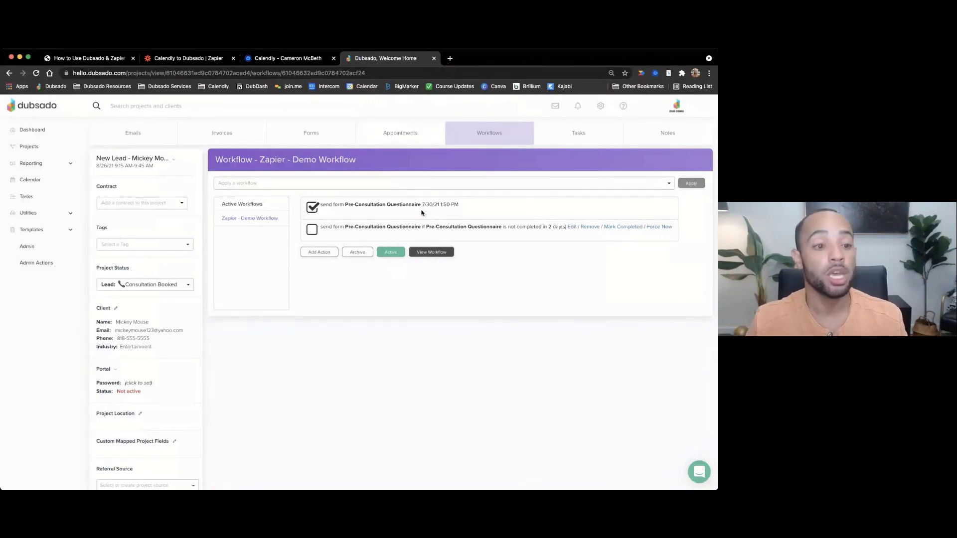
click(146, 140)
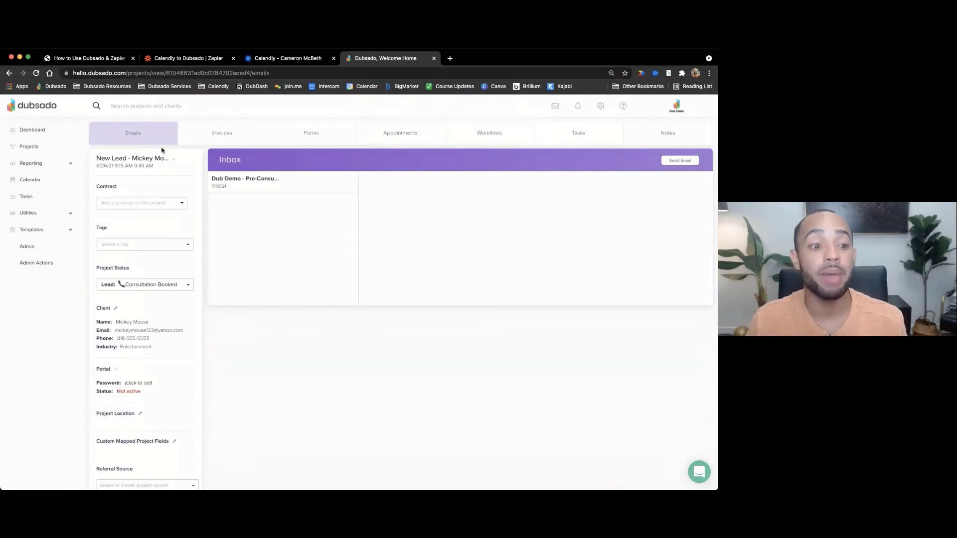
- Read the 'Dub Demo - Pre-Consultation' email, then return to Zapier's Create Project test result
click(274, 183)
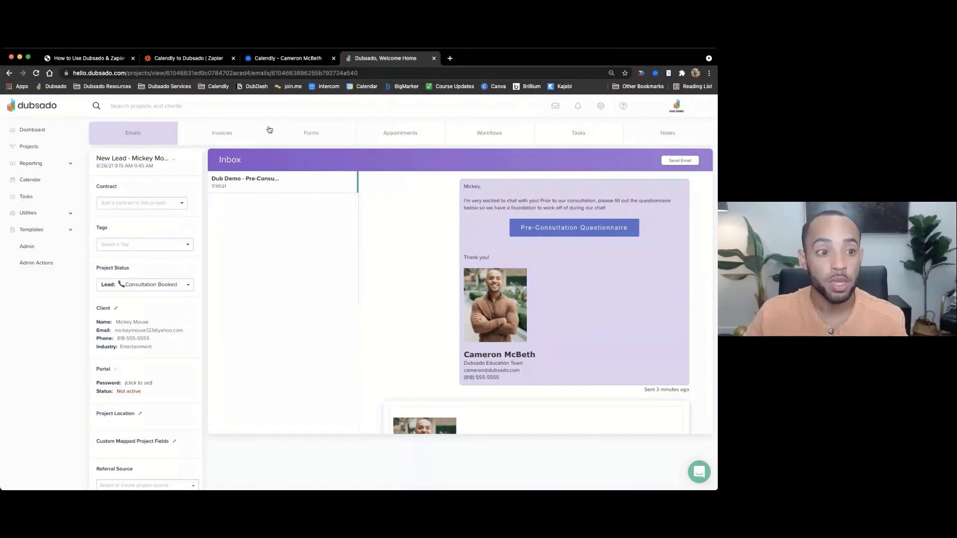
click(205, 59)
scroll(298, 333, down, 2)
scroll(298, 333, down, 2)
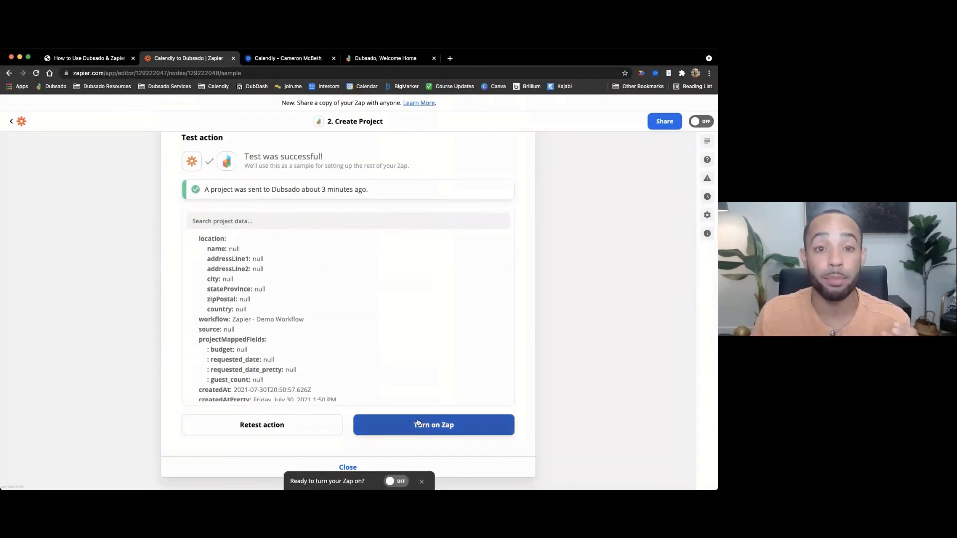
- Leave the action editor and go back to the Zap setup showing both steps complete
scroll(422, 388, down, 2)
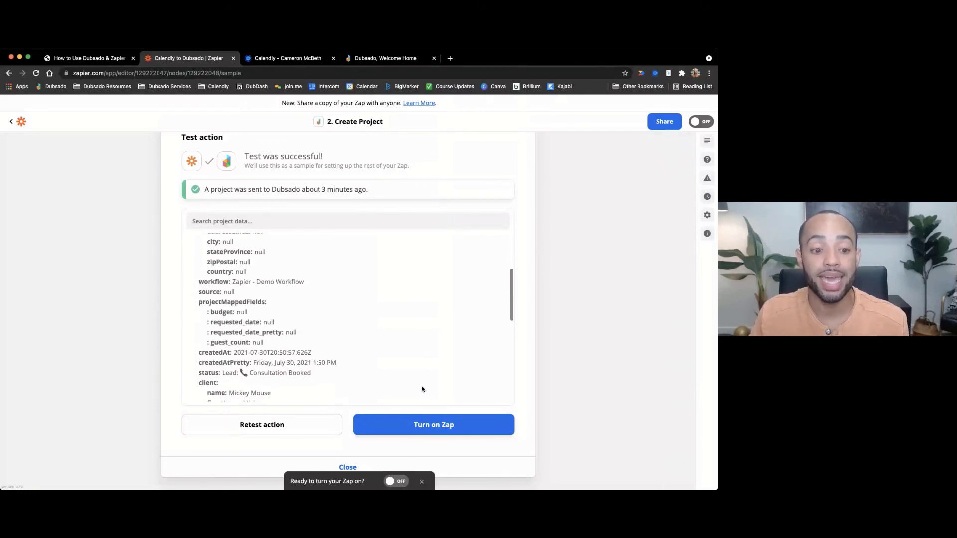
click(348, 467)
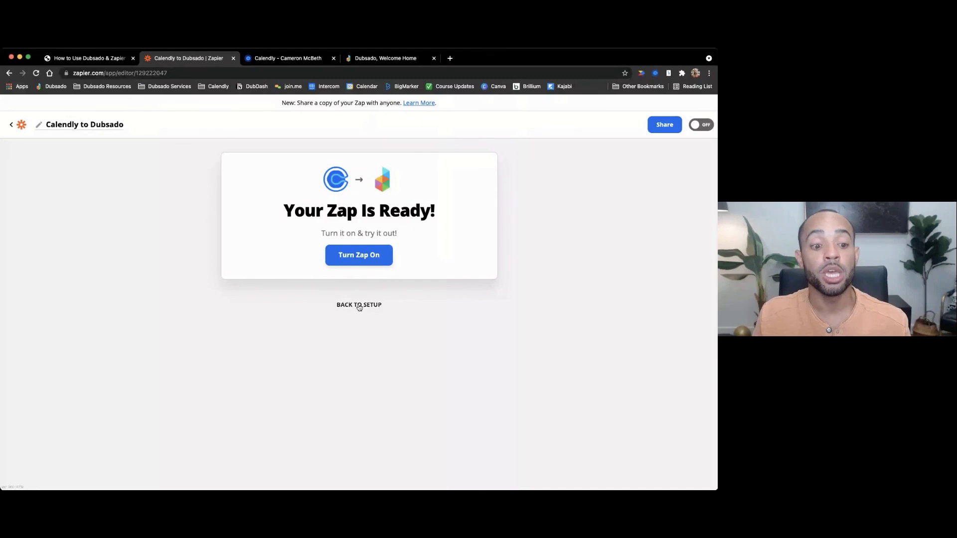
click(359, 305)
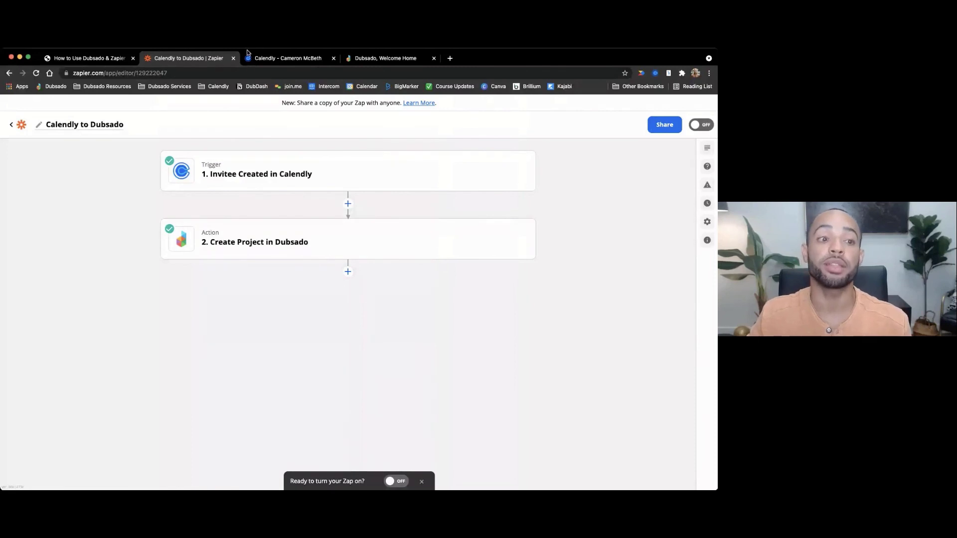
- Return to the 'How to Use Dubsado & Zapier' PDF and advance to slide 15, Tip #1
click(99, 61)
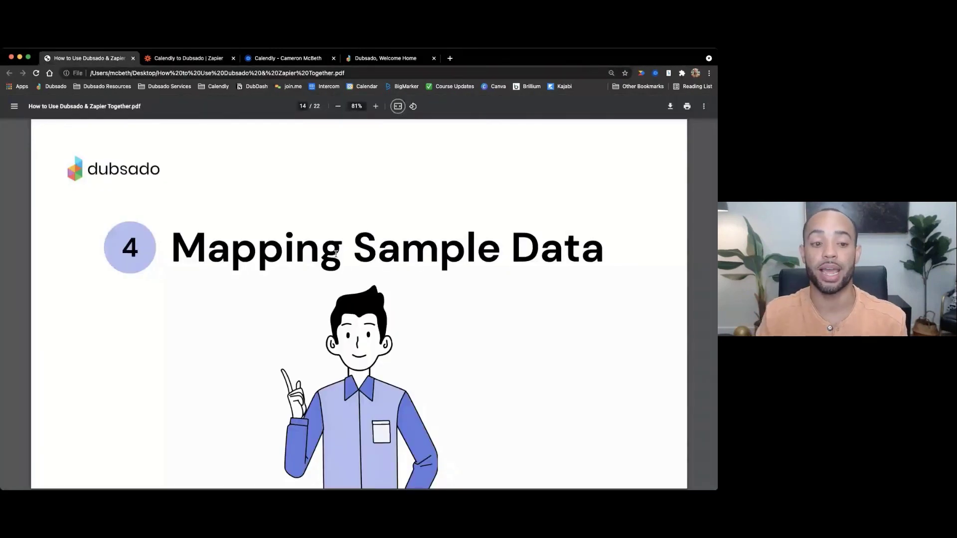
key(Right)
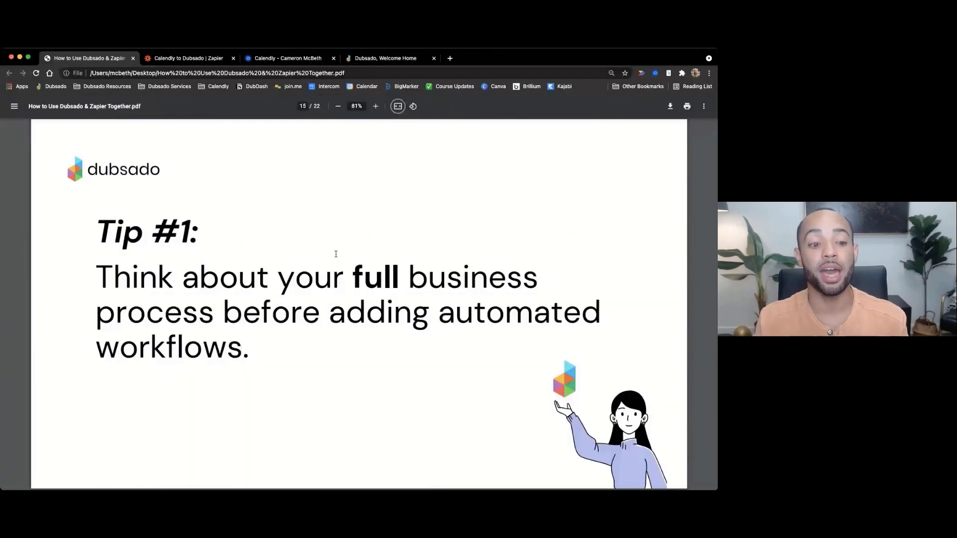
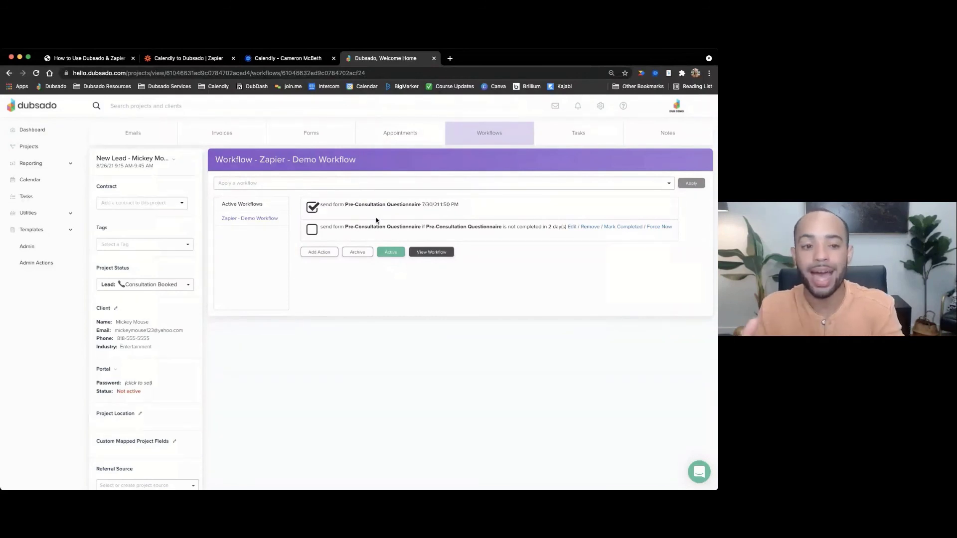
- Glance at the slides, then bring up the Dubsado project's 'Apply a workflow' list
click(106, 58)
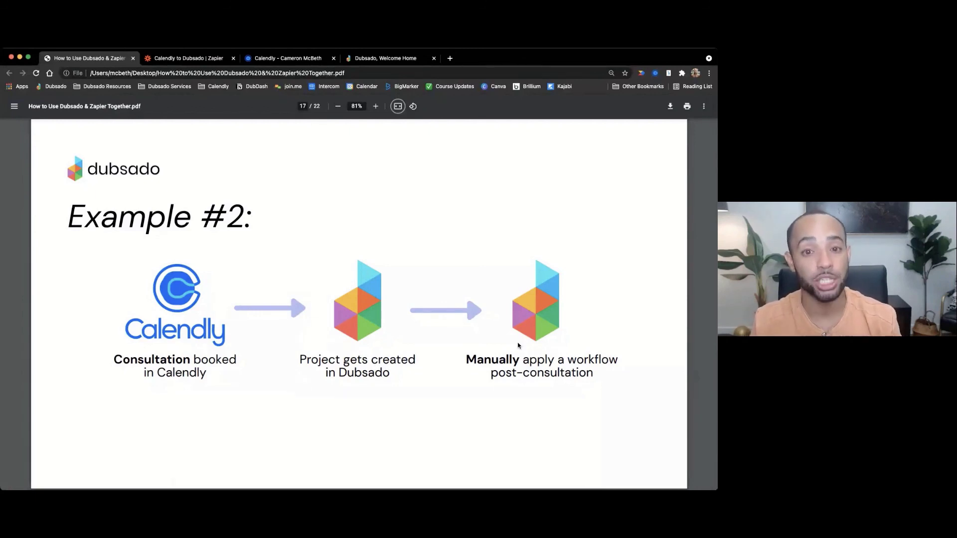
click(385, 59)
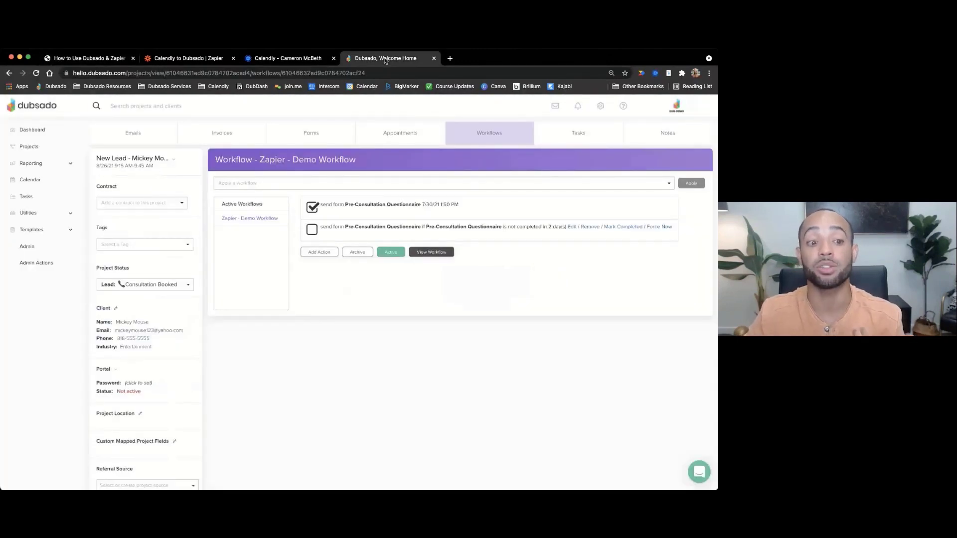
click(387, 183)
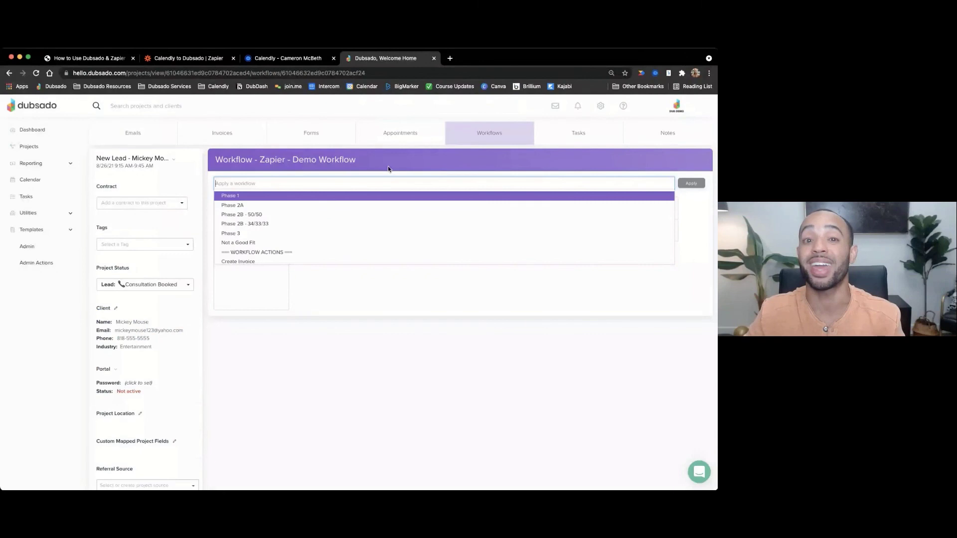
- Dismiss the workflow list without applying one and switch back to the slide deck
click(388, 168)
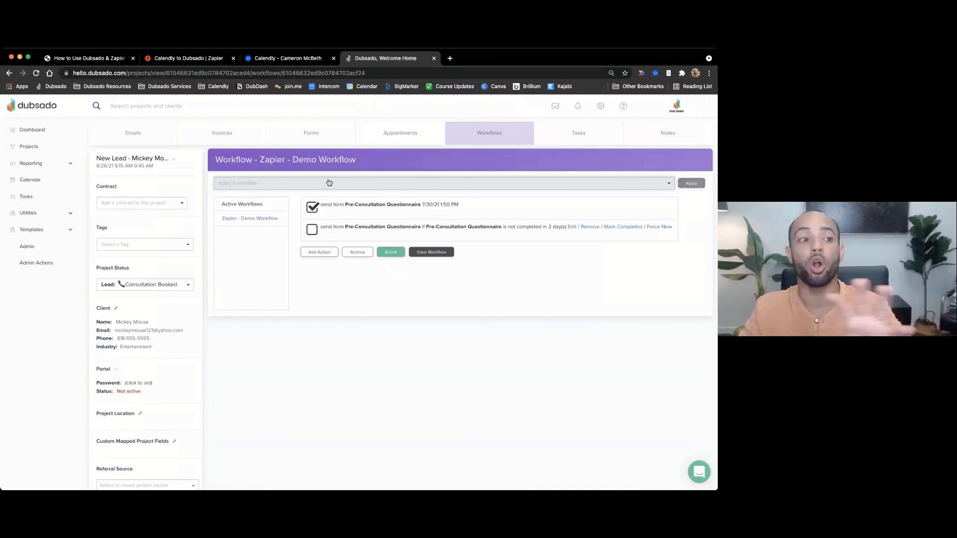
key(super+1)
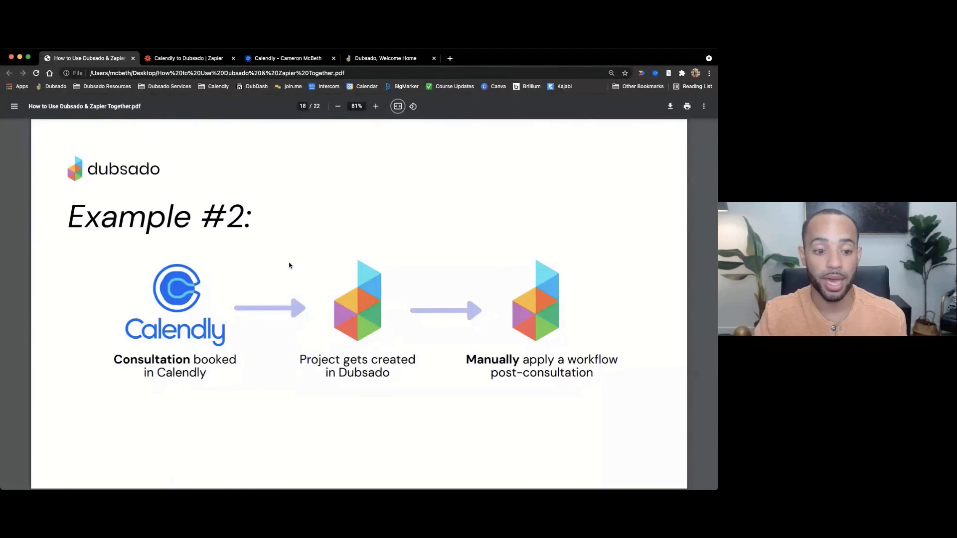
- Advance to the '5 Filtering' slide, then switch to the Calendly to Dubsado Zap
key(Right)
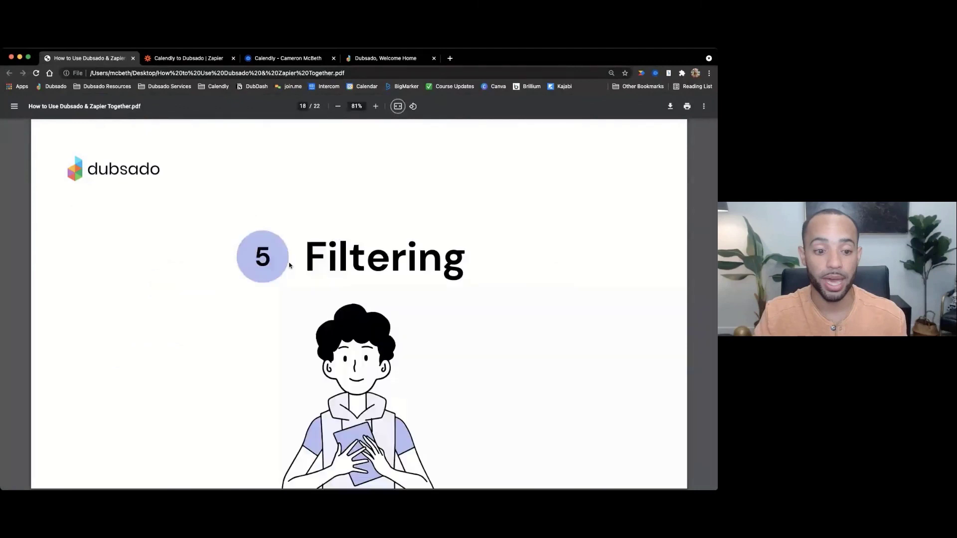
key(super+2)
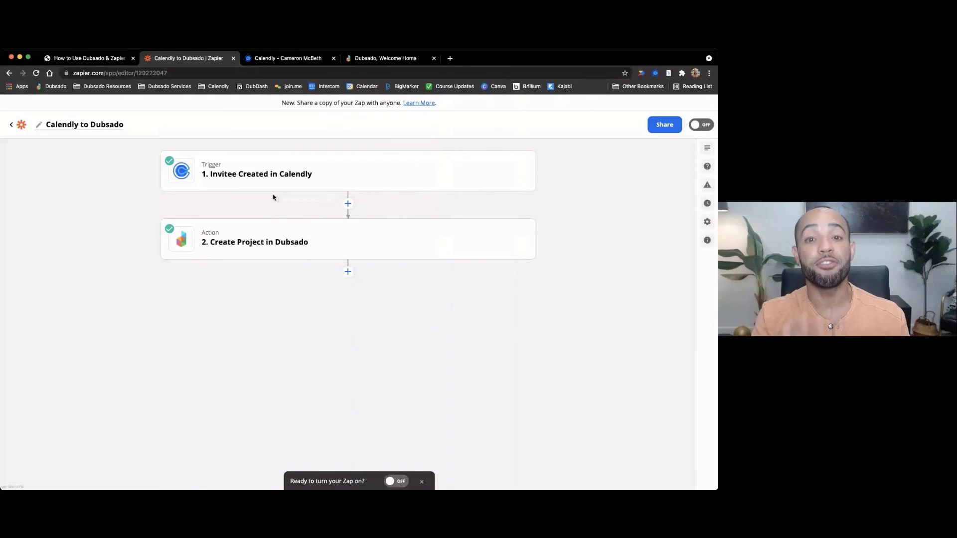
- Review the Invitee Created trigger and Create Project cards, then return to the Filters slide
mouse_move(288, 170)
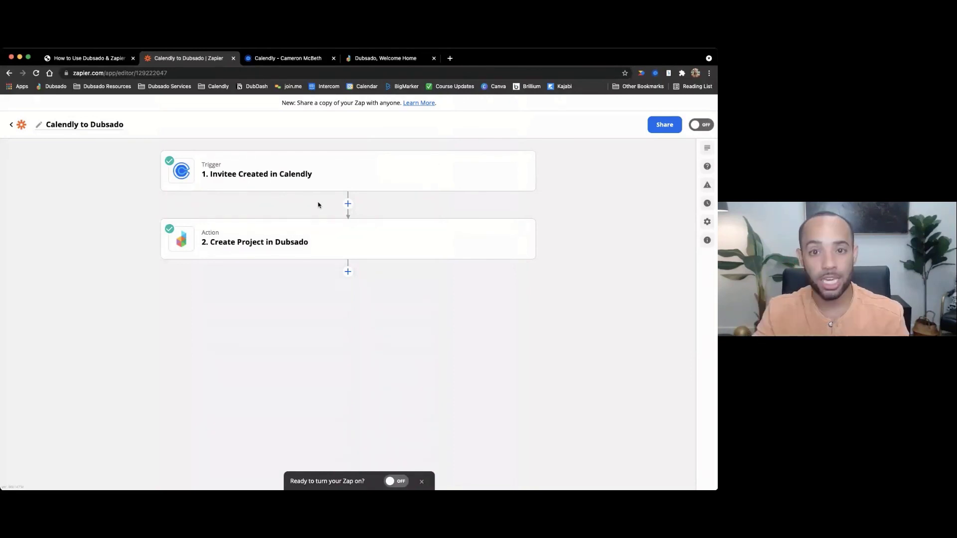
mouse_move(340, 246)
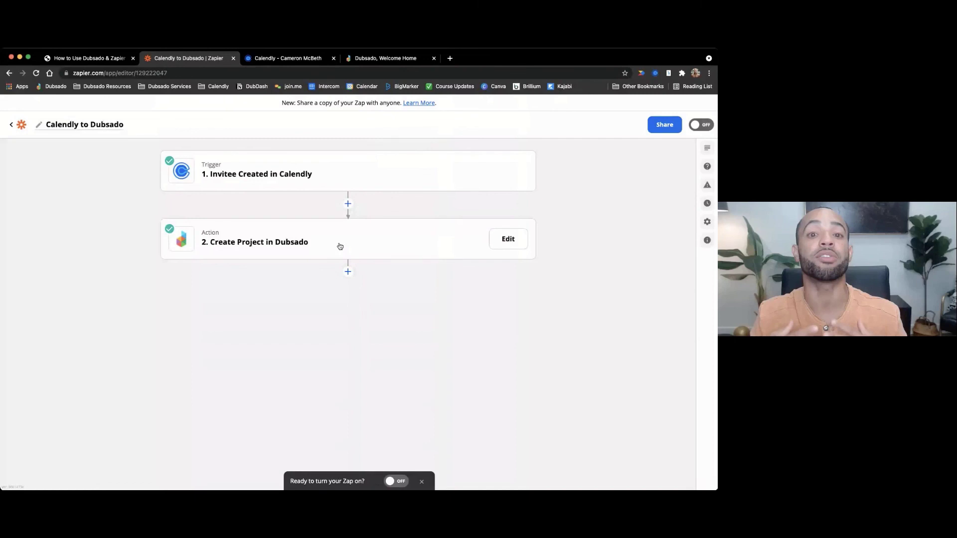
key(super+1)
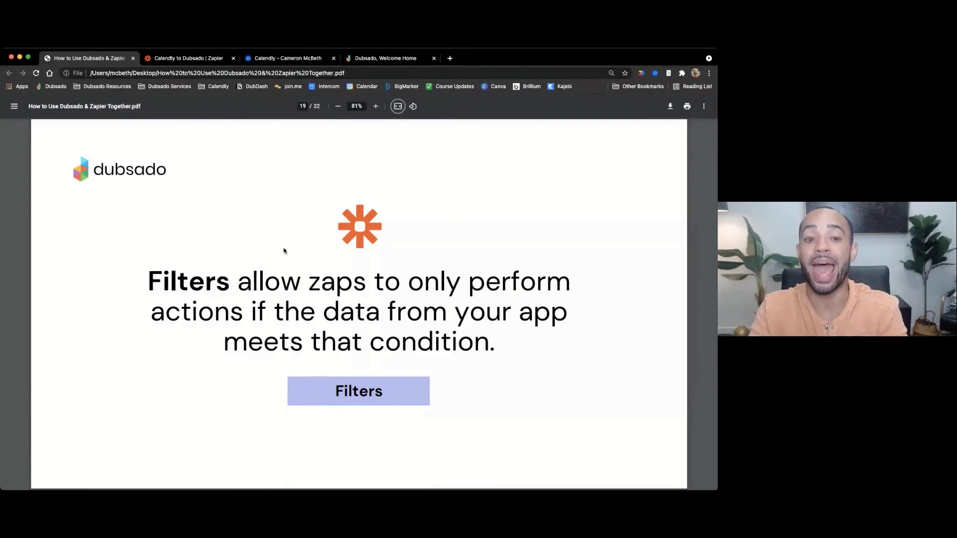
- Show the page 20 Trigger, Filter, Action diagram, then return to the Zap editor
key(Right)
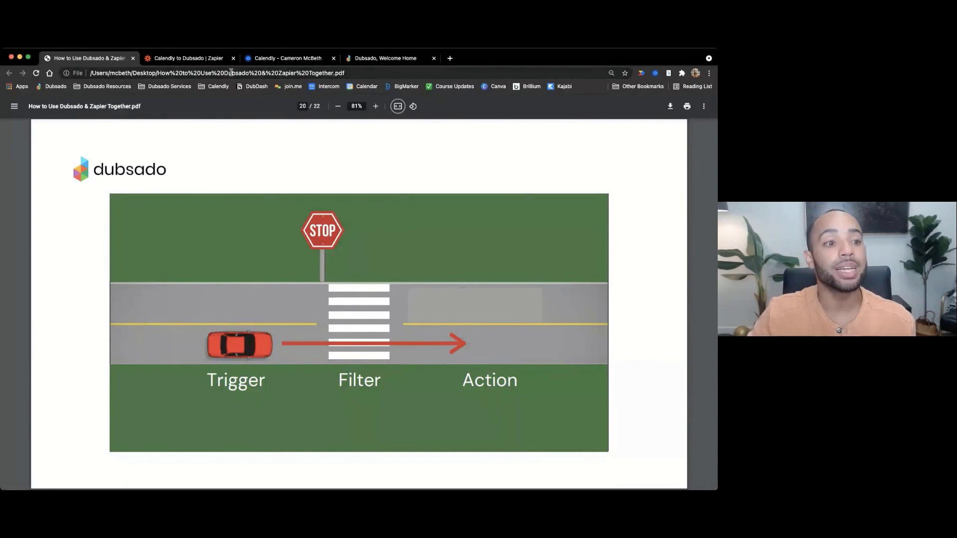
click(192, 59)
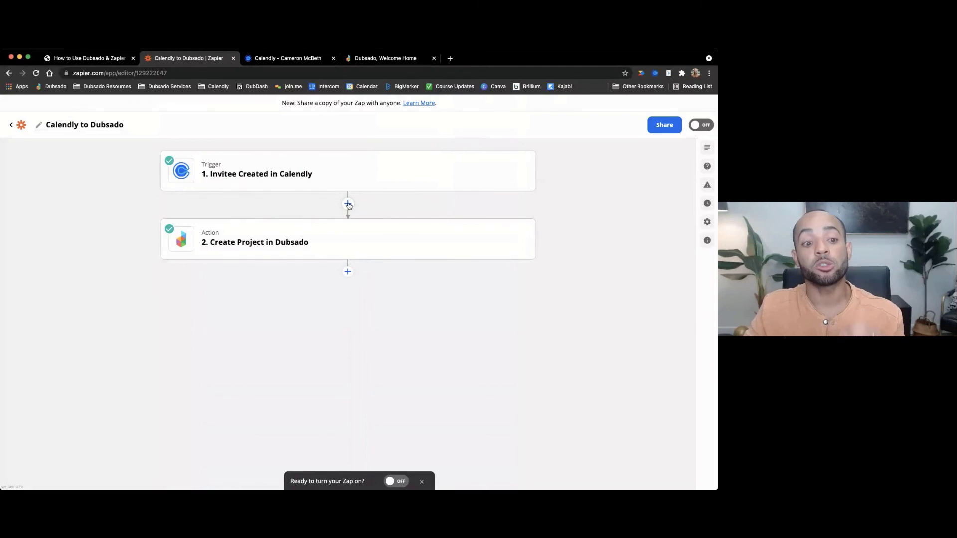
- Insert a new step between the Calendly trigger and the Dubsado Create Project action
click(87, 58)
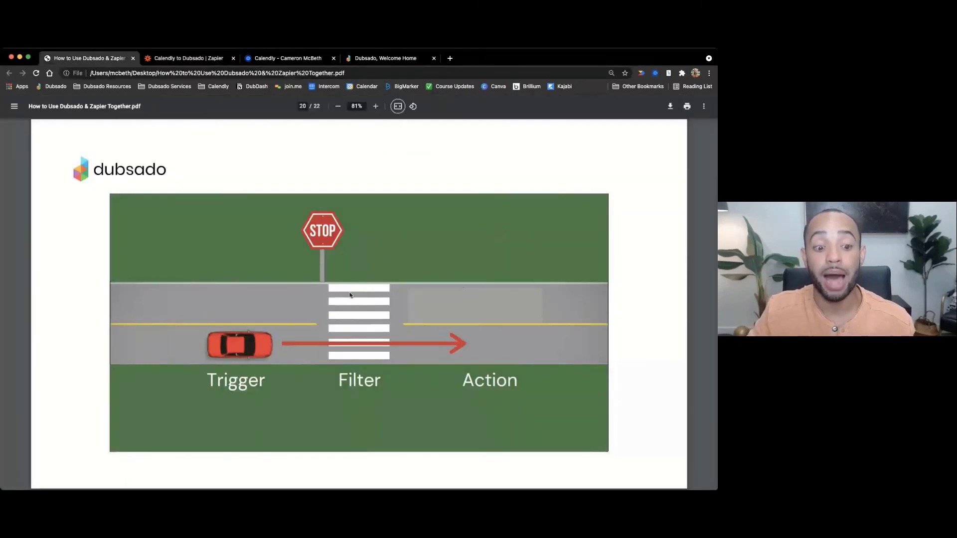
click(196, 58)
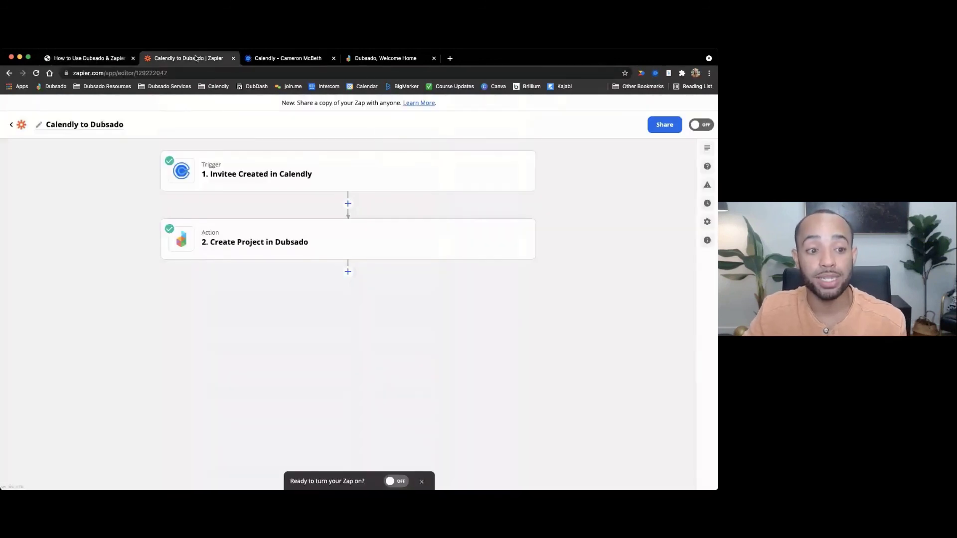
click(348, 205)
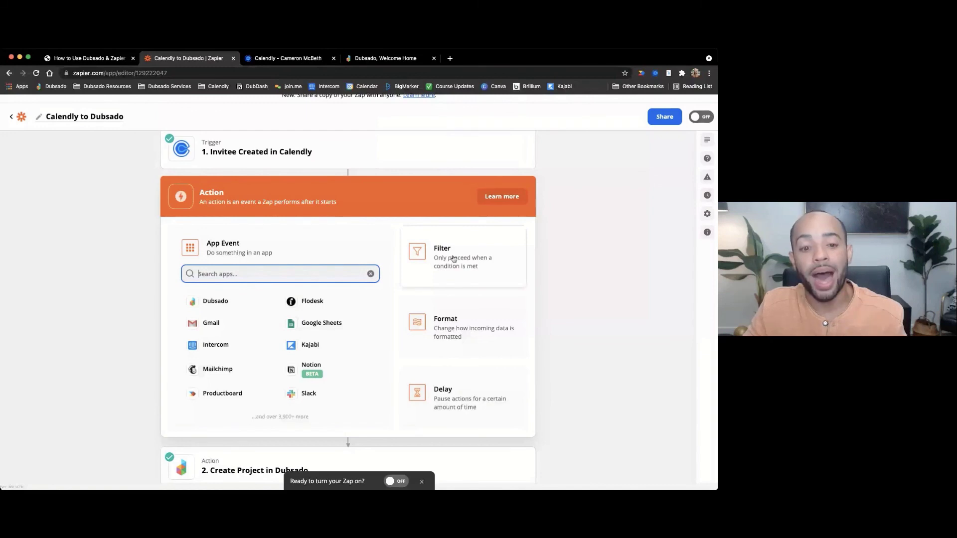
- Make the new step a Filter whose field is Calendly's 1. Event Assigned To
click(454, 258)
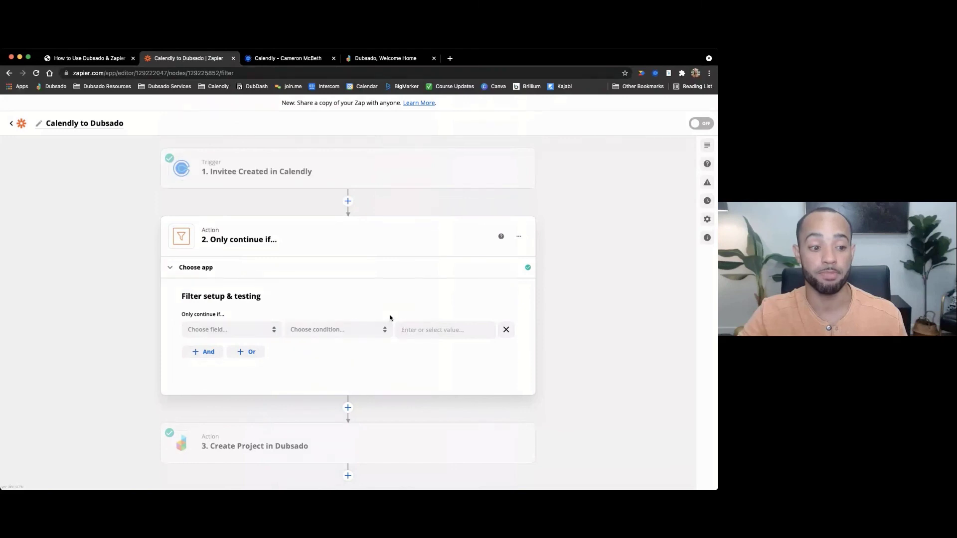
scroll(254, 300, down, 1)
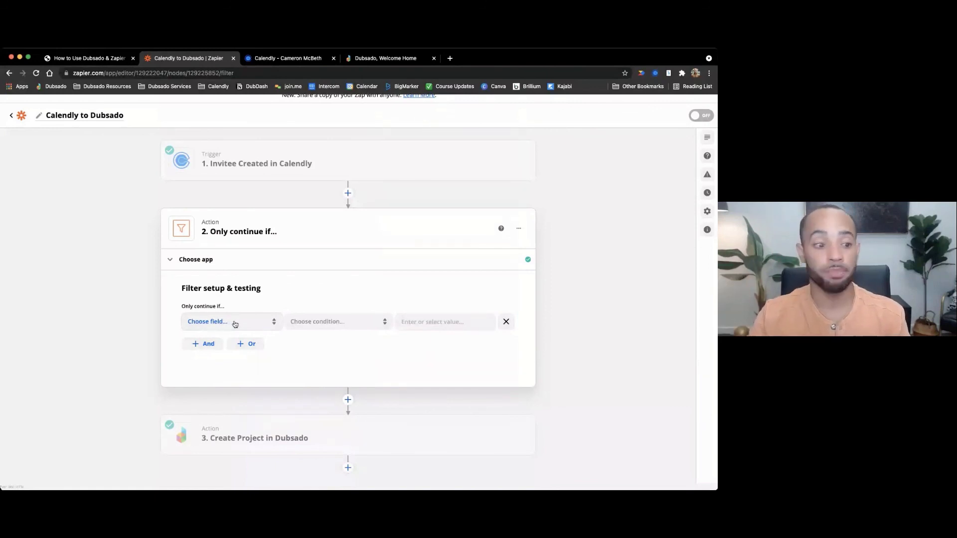
click(235, 323)
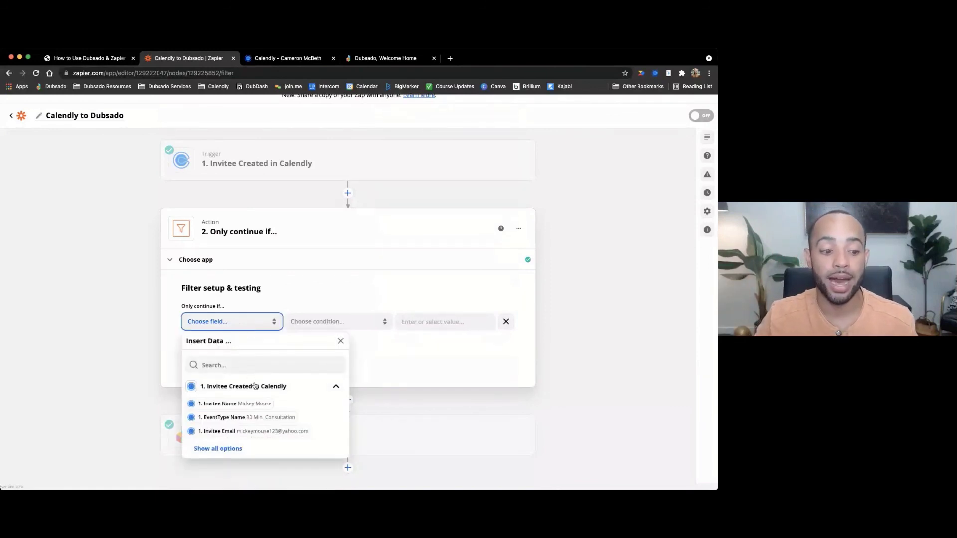
click(228, 448)
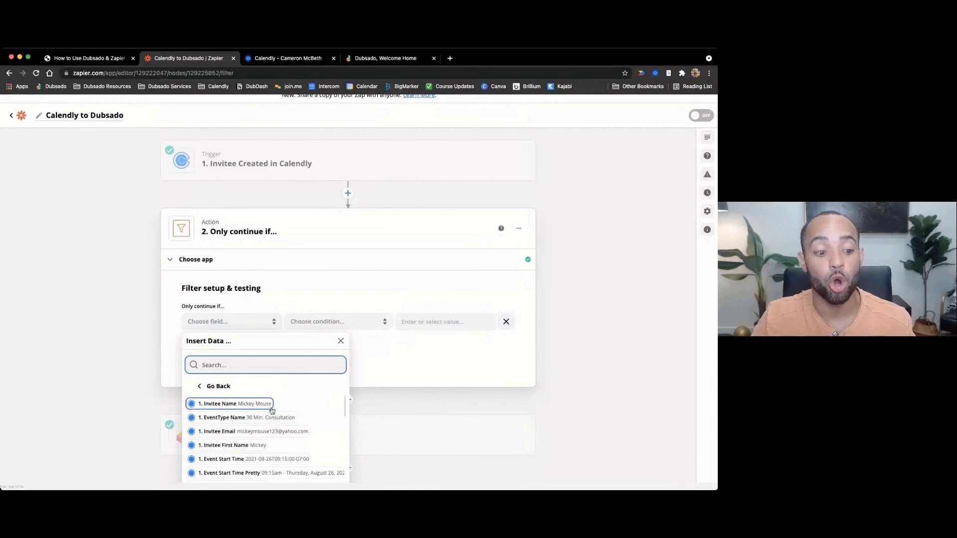
scroll(272, 410, down, 4)
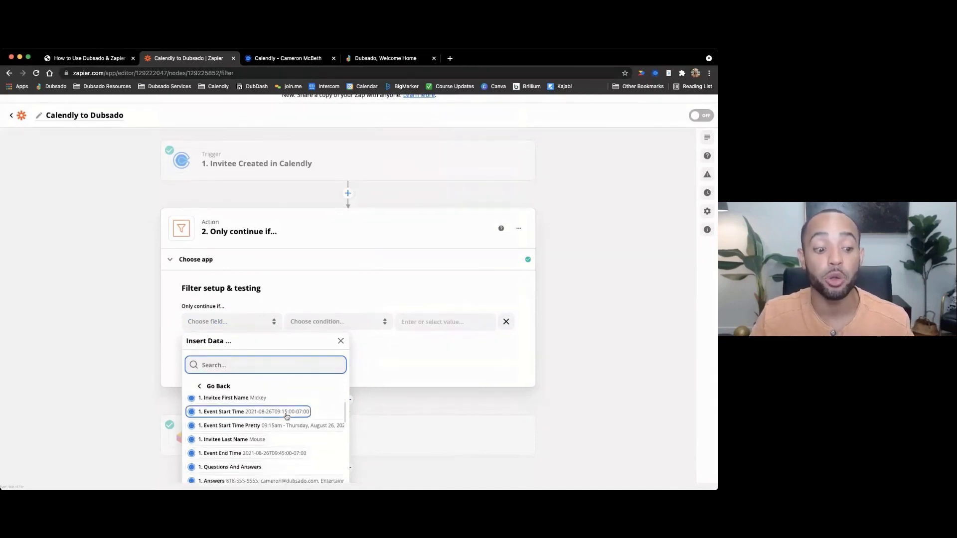
scroll(286, 416, down, 3)
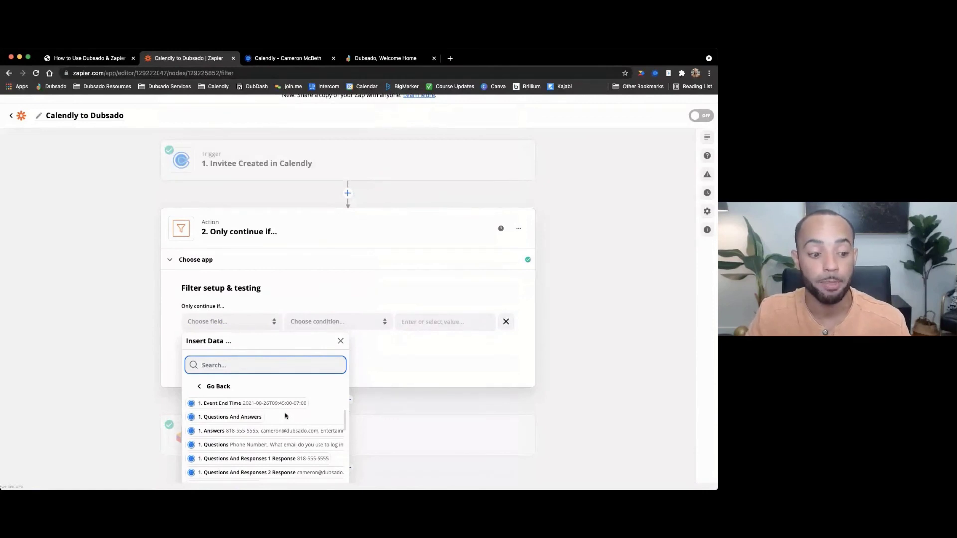
scroll(273, 426, down, 3)
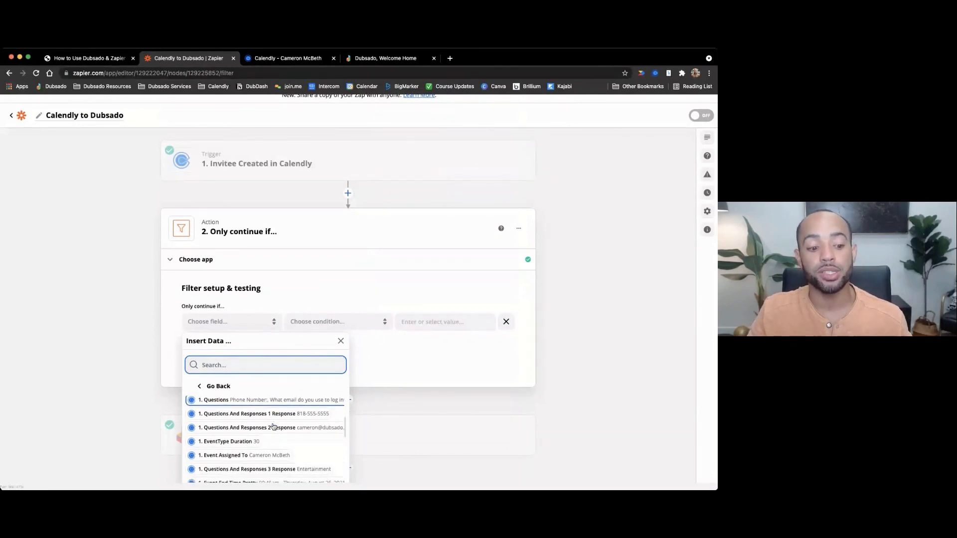
scroll(273, 427, down, 2)
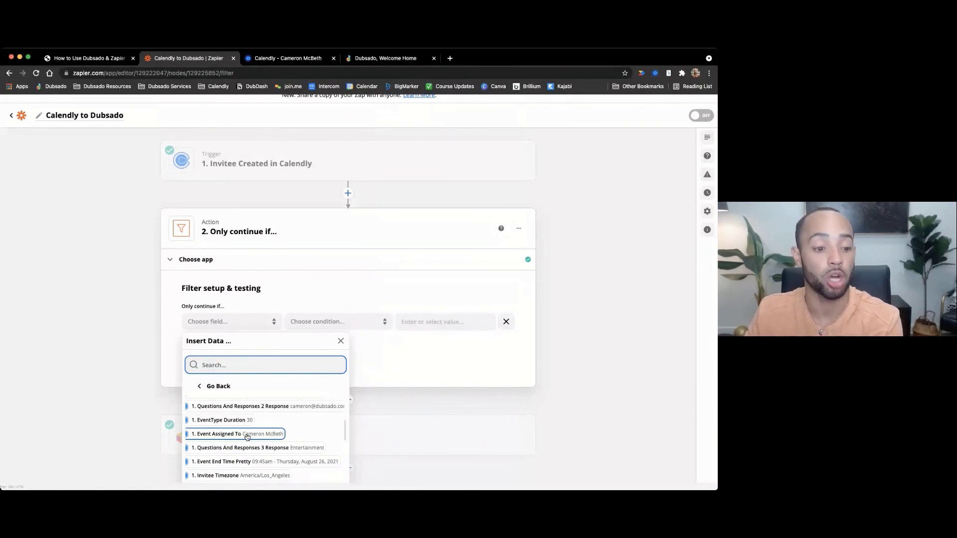
scroll(246, 437, up, 5)
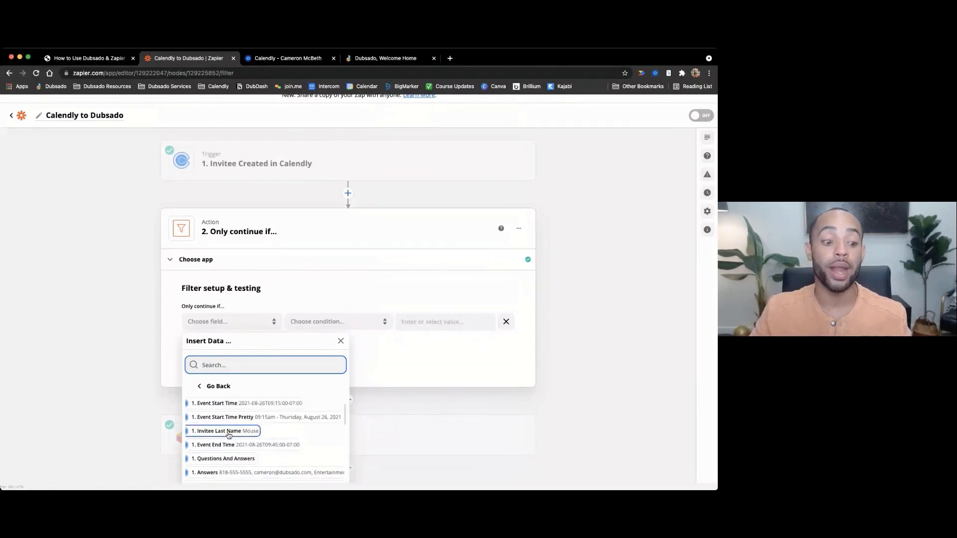
scroll(228, 436, up, 1)
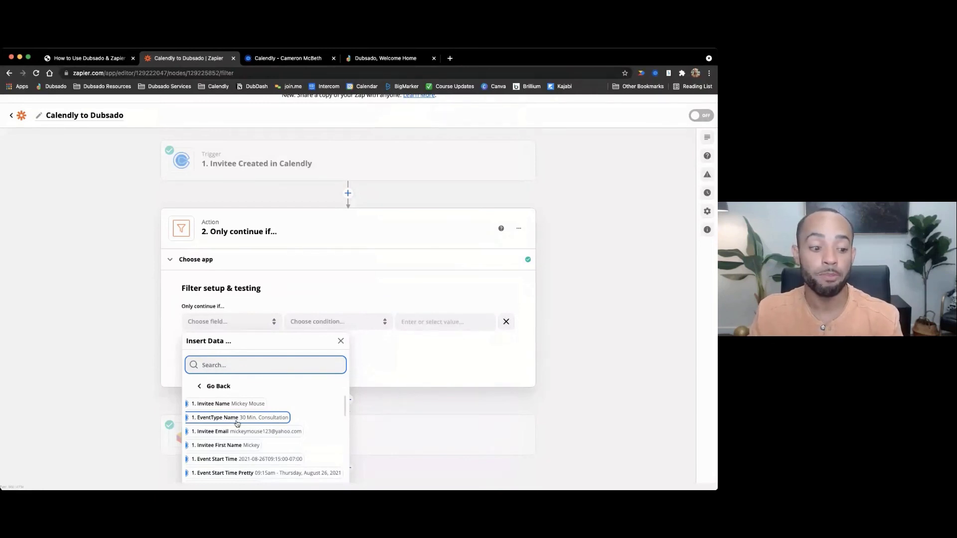
scroll(234, 421, down, 5)
scroll(238, 424, down, 3)
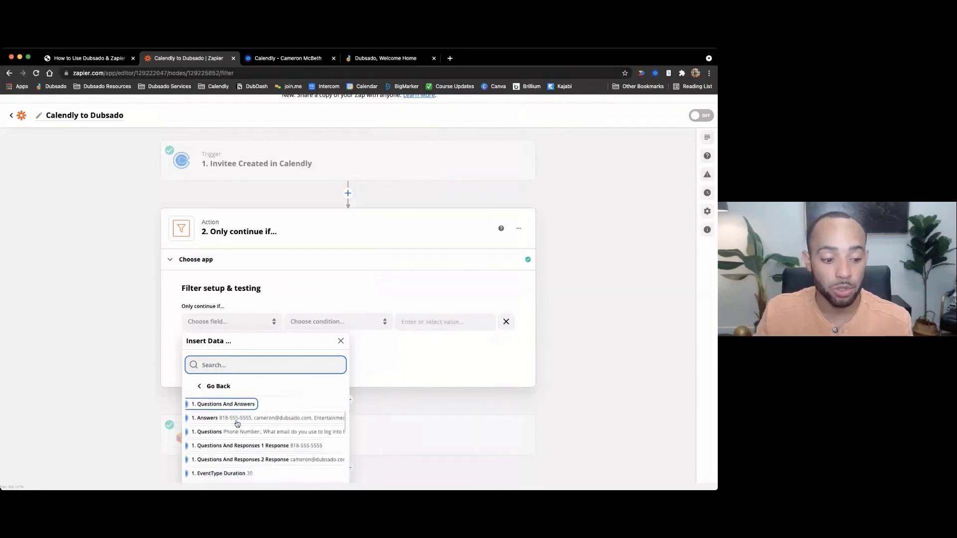
click(240, 450)
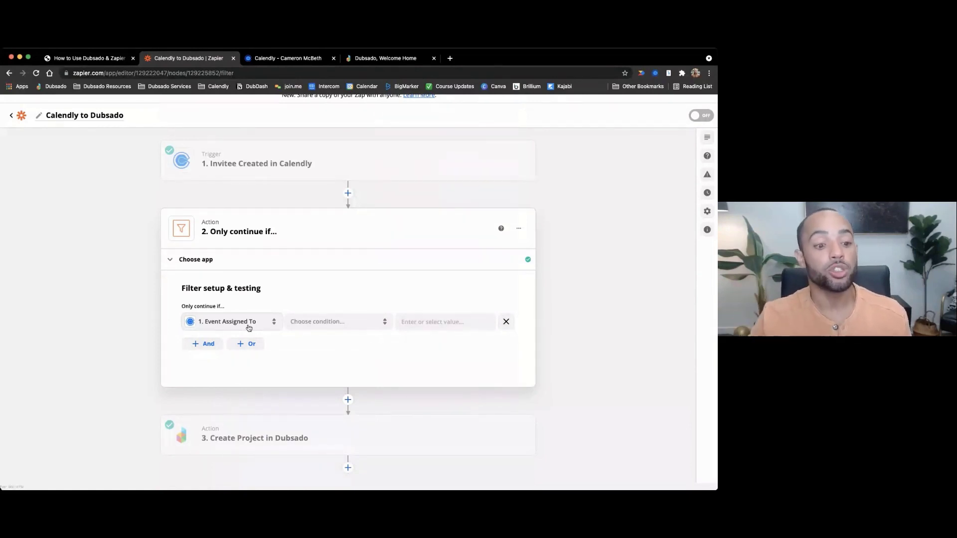
- Set the filter's condition to (Text) Exactly matches
click(337, 323)
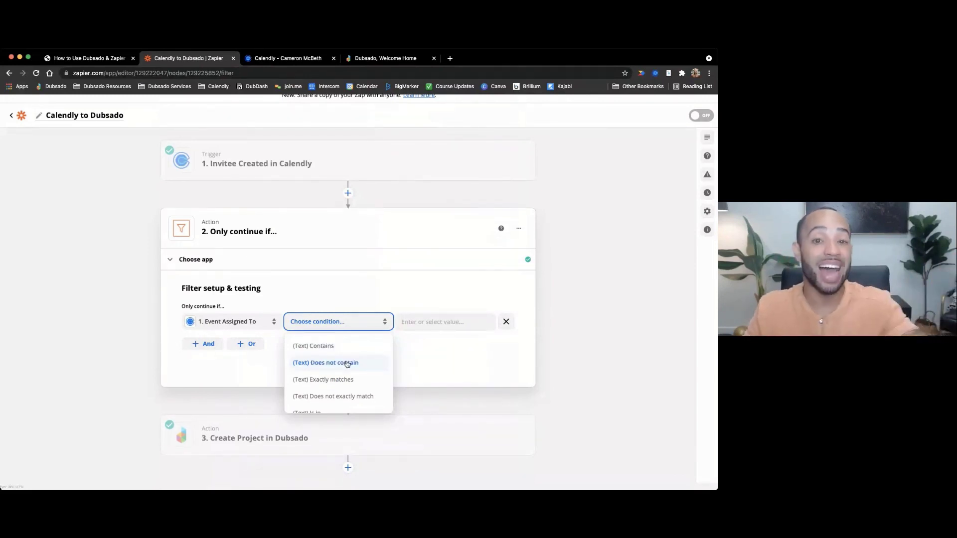
scroll(347, 364, down, 1)
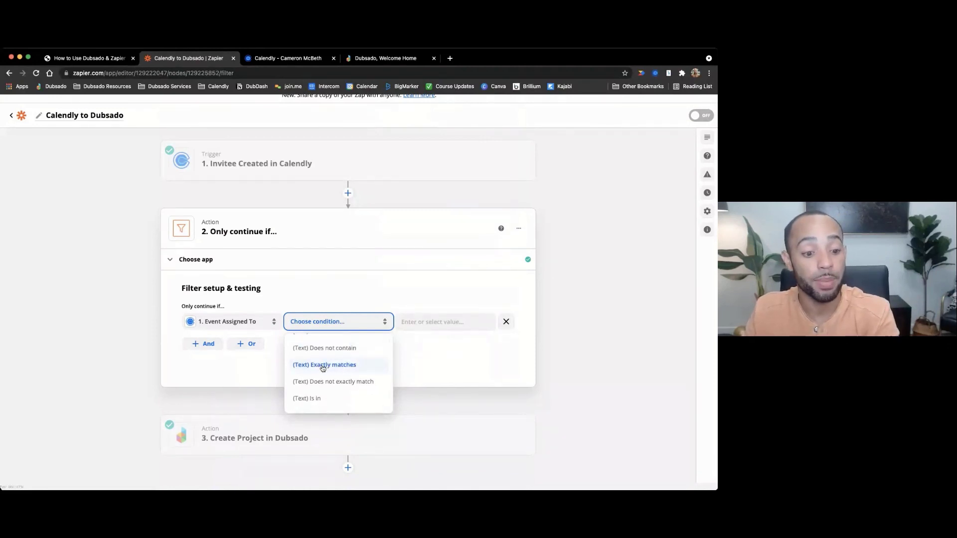
scroll(349, 376, down, 2)
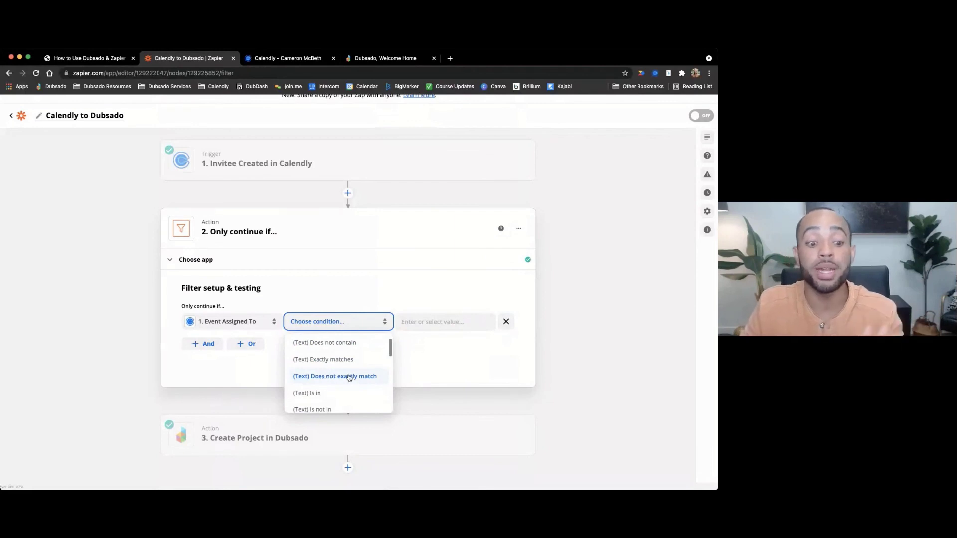
scroll(350, 377, down, 4)
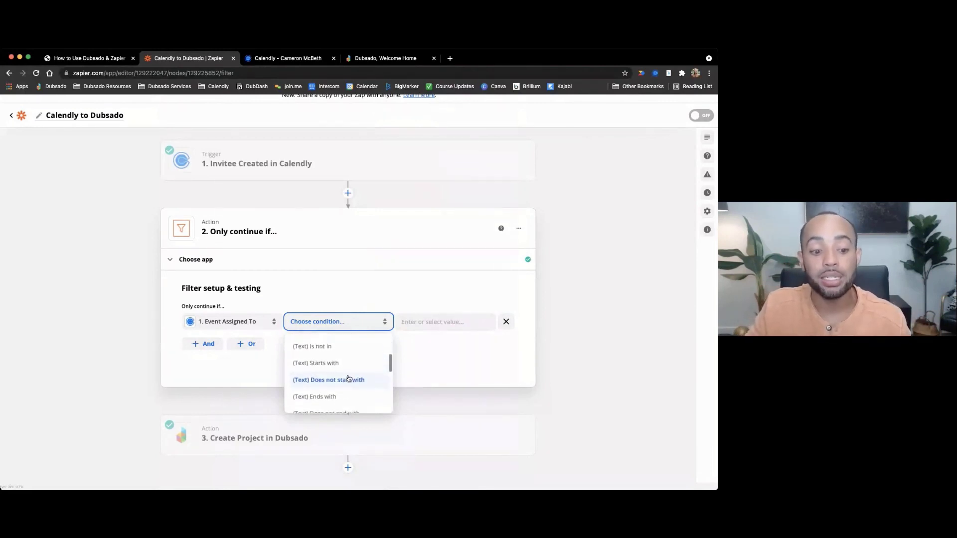
scroll(349, 378, down, 1)
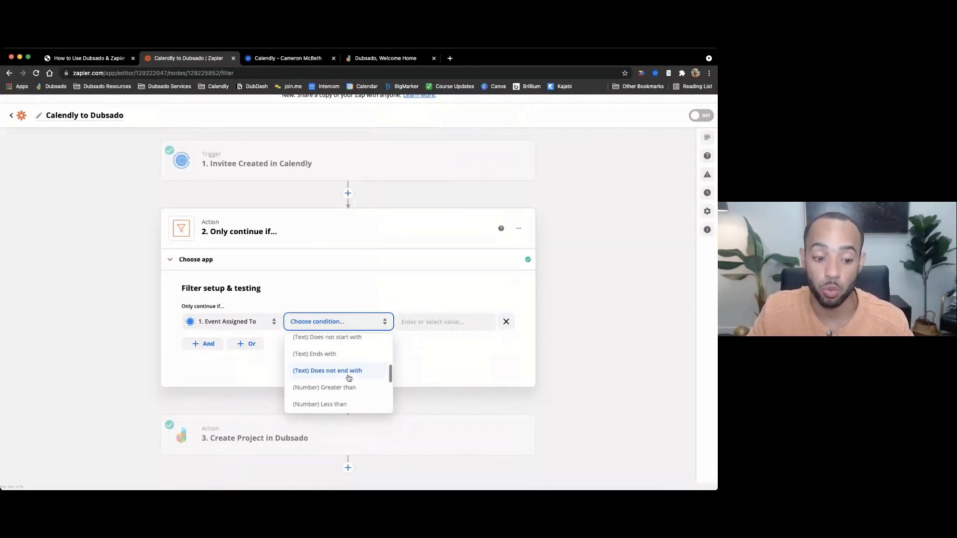
scroll(350, 378, up, 4)
scroll(349, 377, up, 5)
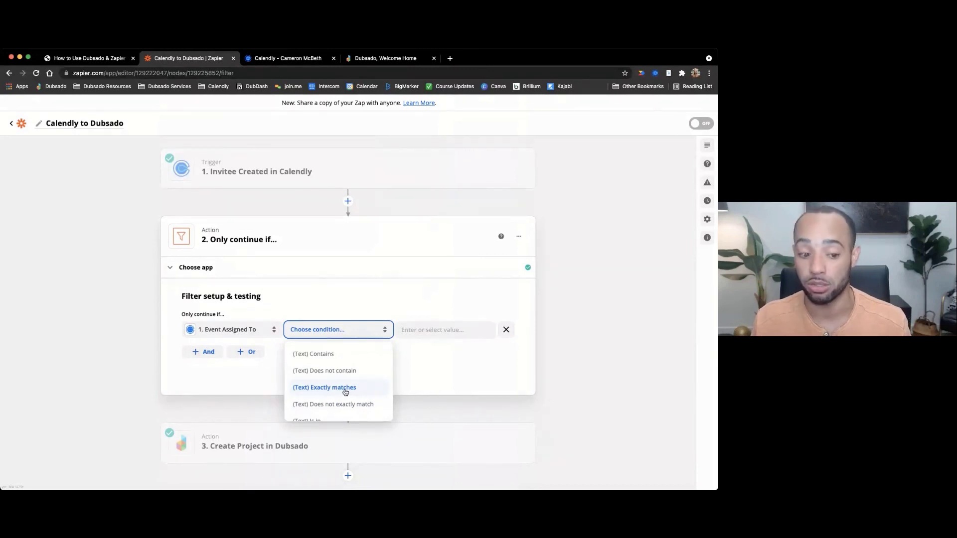
click(345, 393)
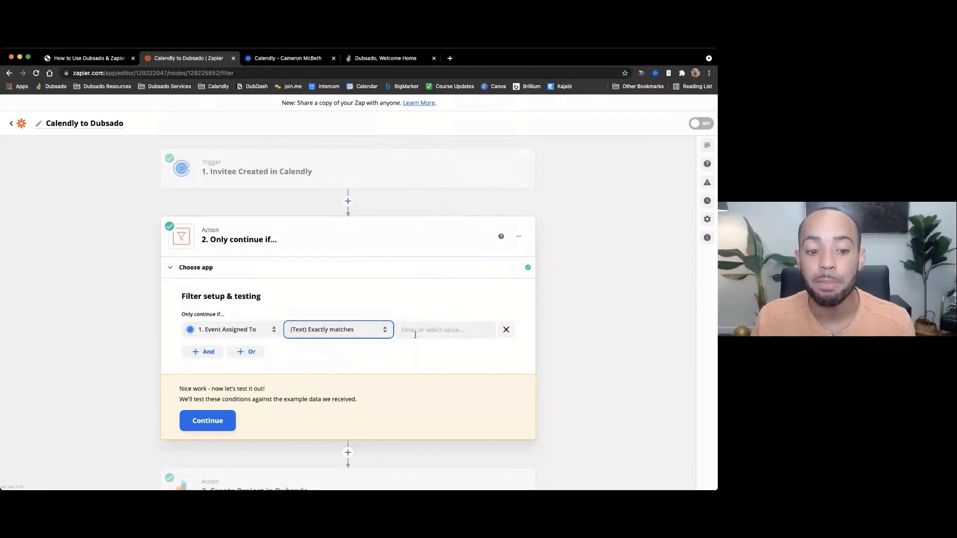
- Enter the host's full name as the filter's exact-match value
click(442, 332)
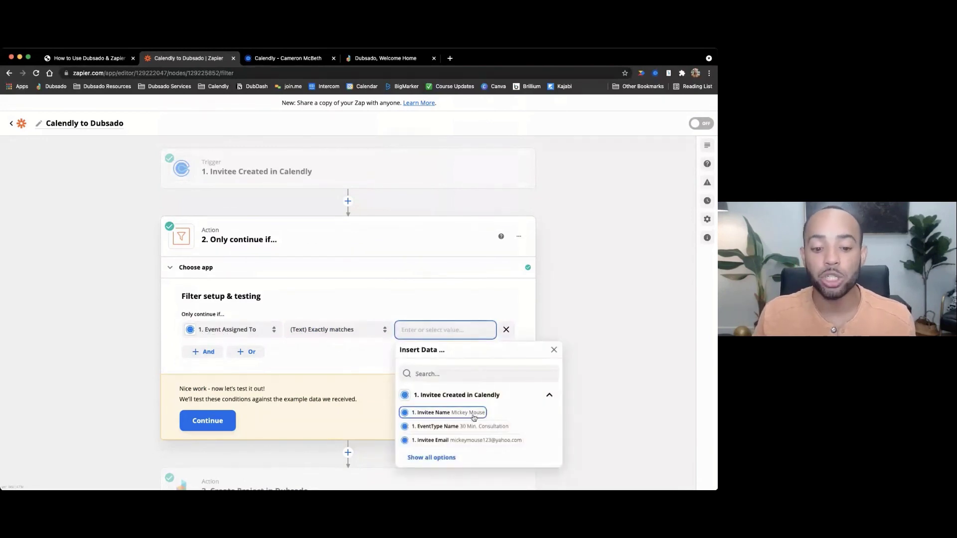
scroll(434, 429, down, 1)
click(443, 443)
scroll(466, 439, down, 3)
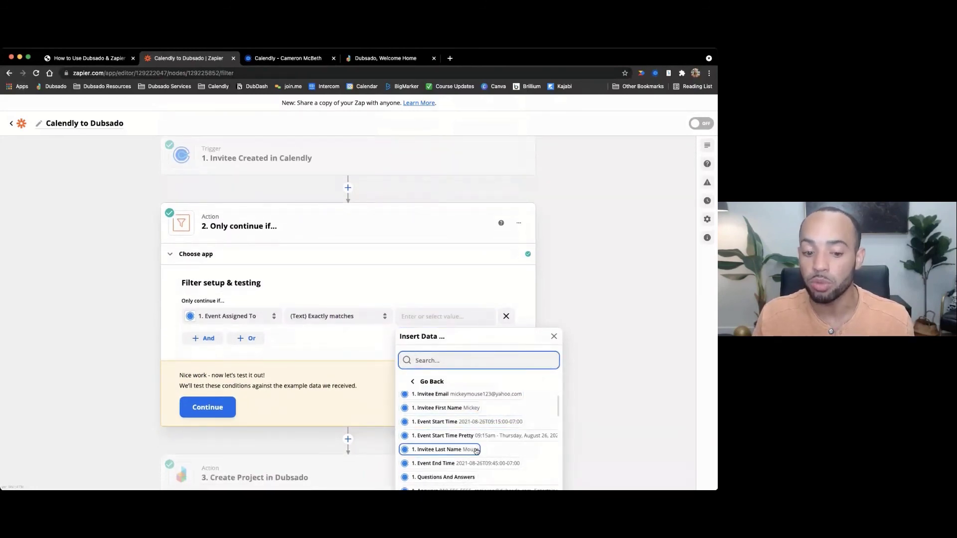
click(428, 317)
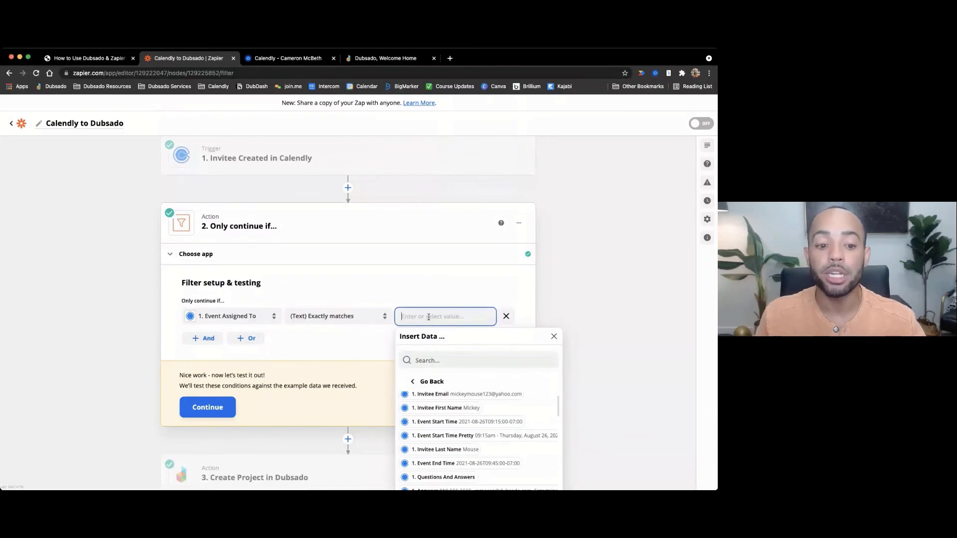
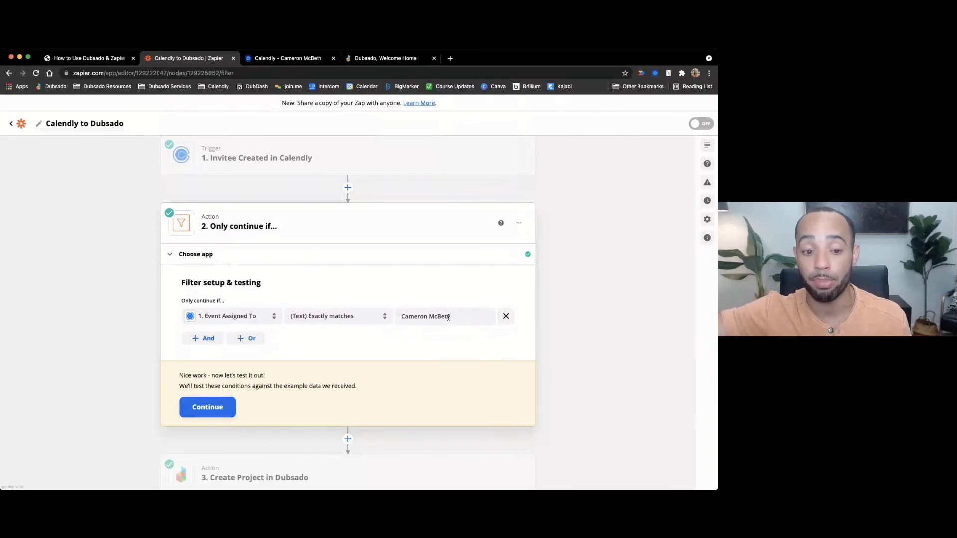
drag(454, 316, 401, 316)
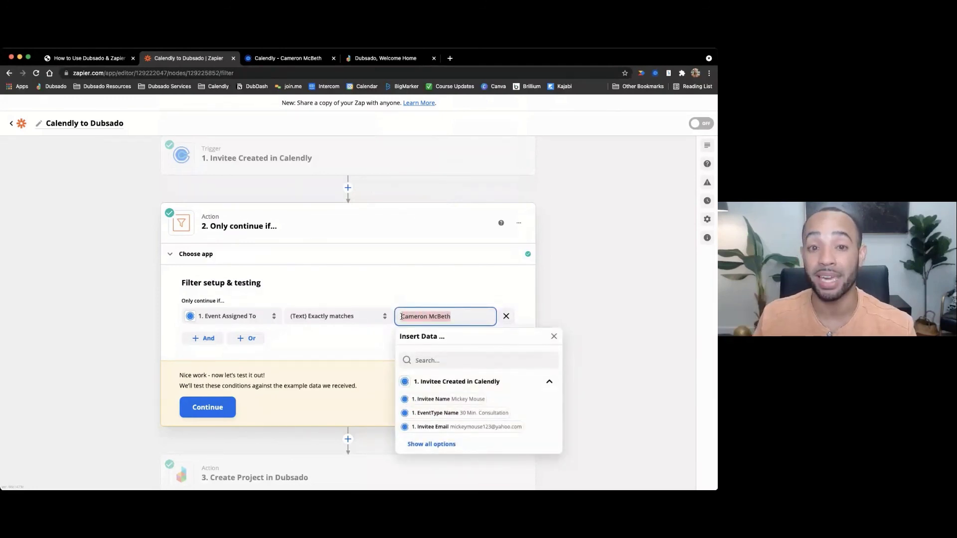
click(429, 316)
text(n)
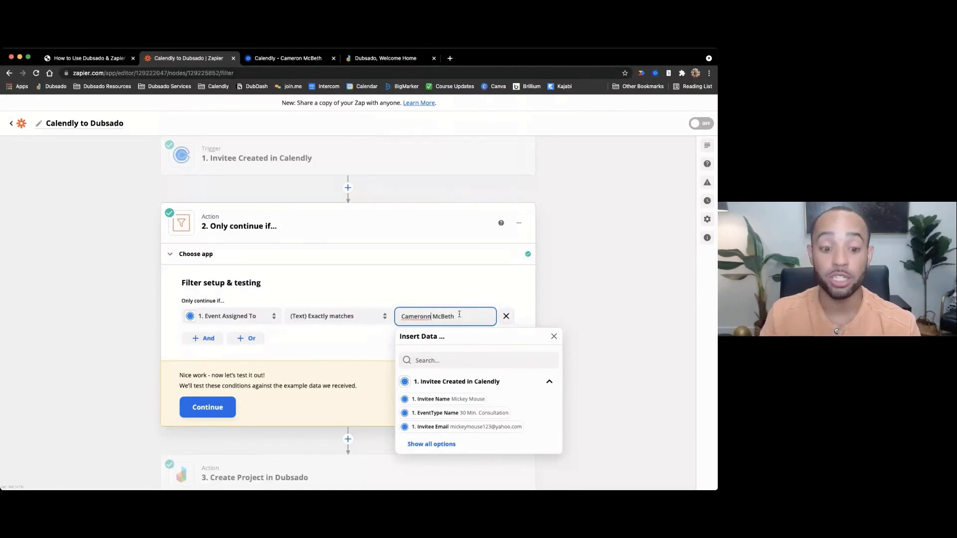
click(461, 292)
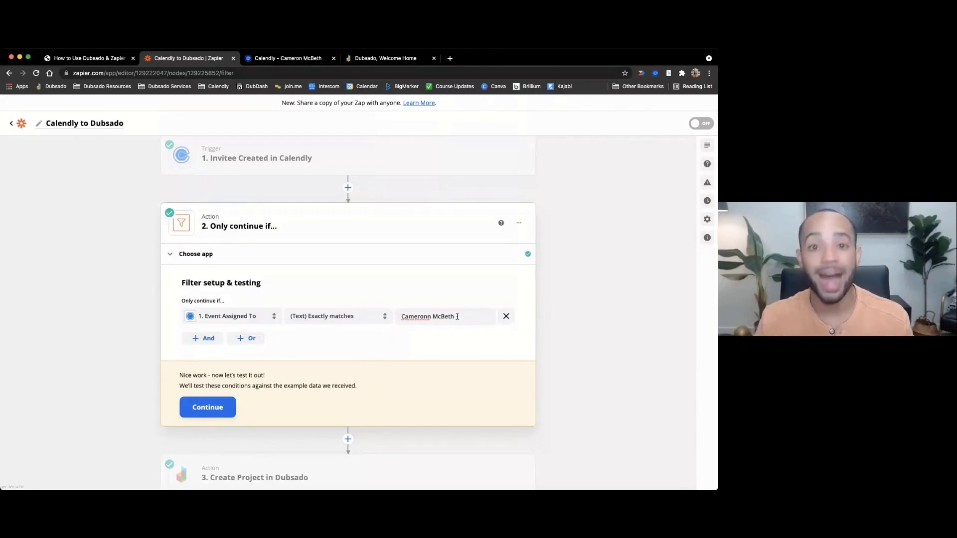
click(431, 317)
key(BackSpace)
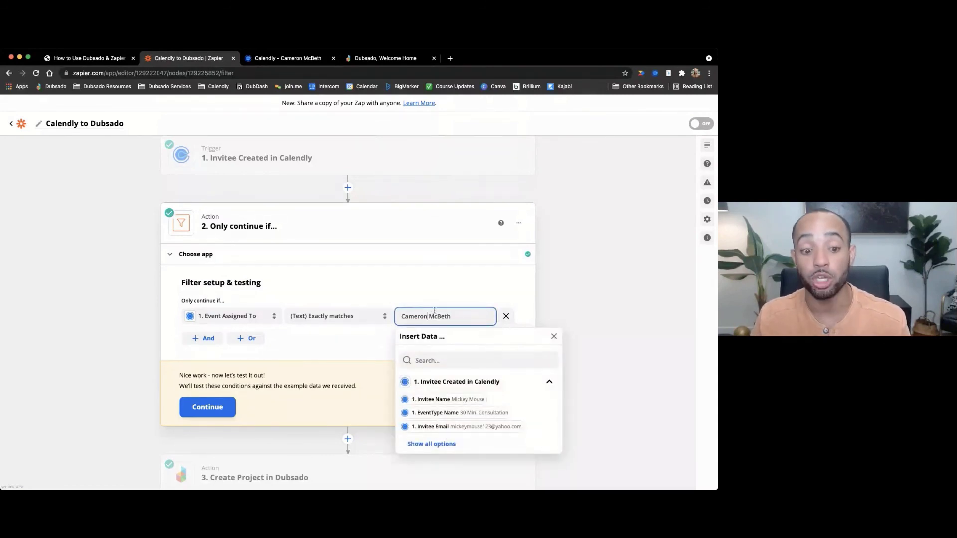
click(432, 303)
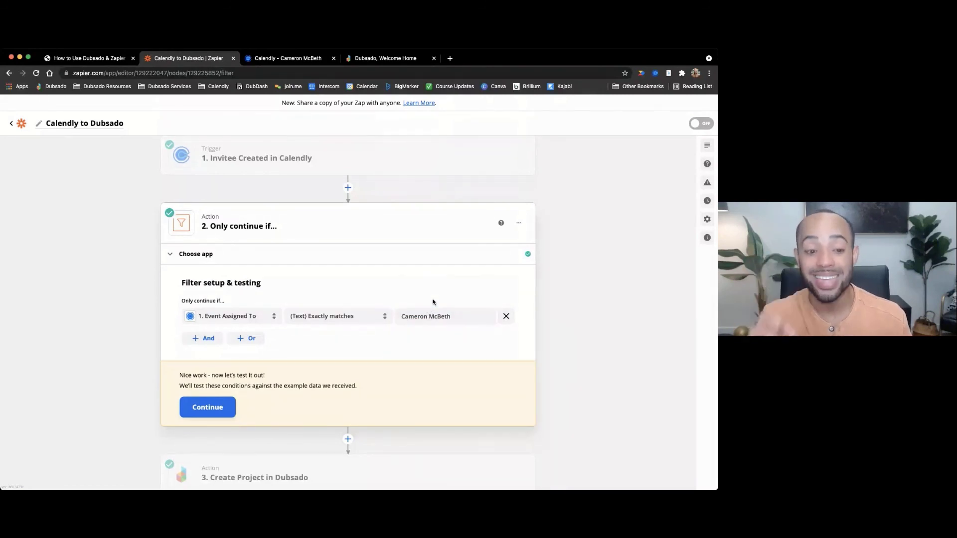
click(334, 319)
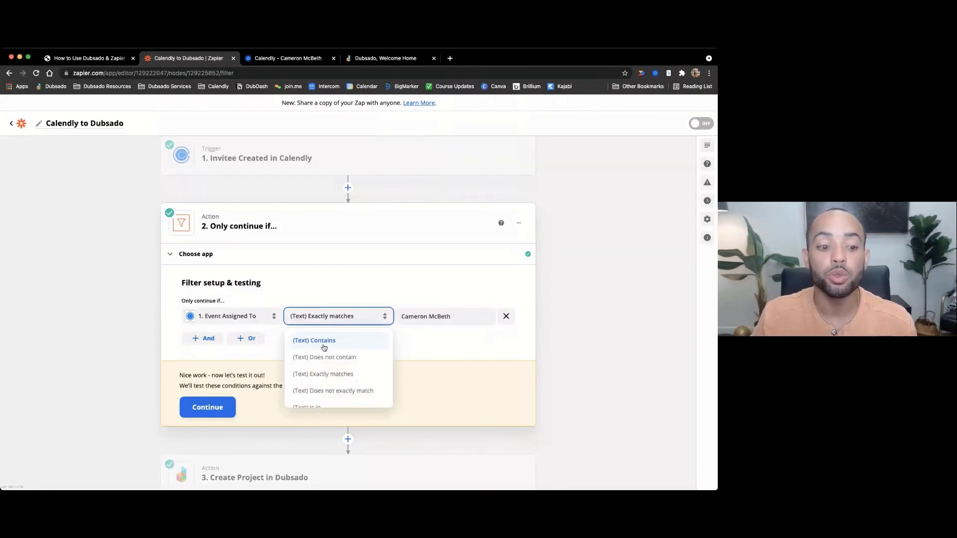
click(331, 337)
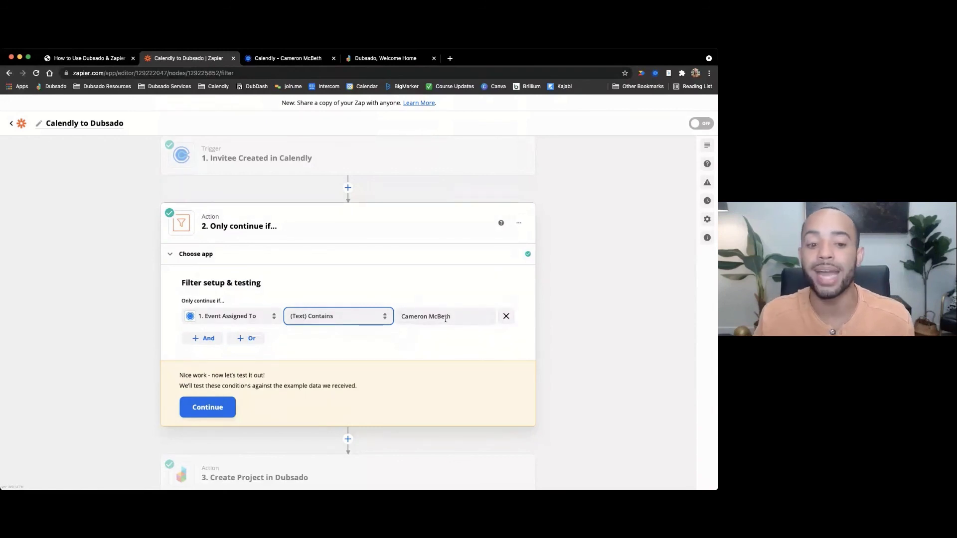
drag(451, 318, 431, 318)
key(BackSpace)
key(BackSpace)
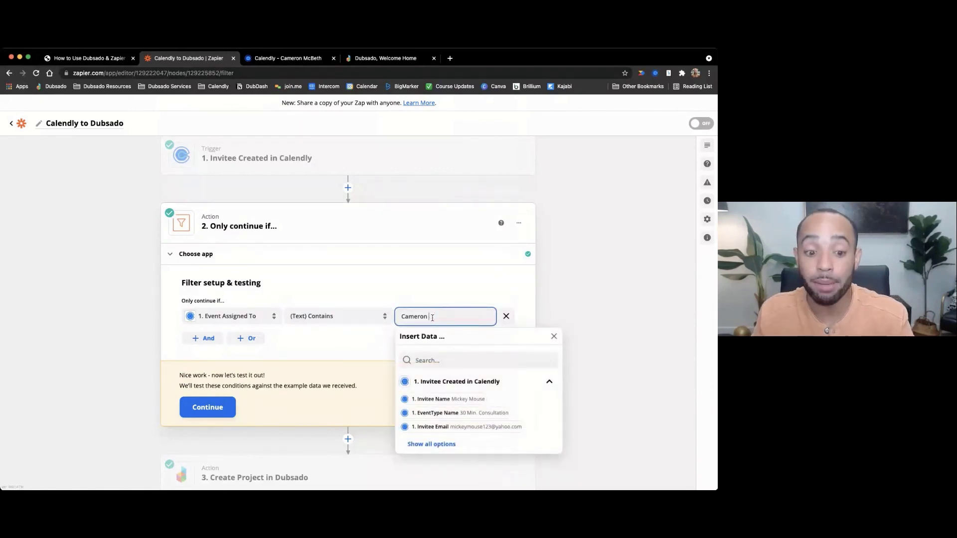
click(411, 288)
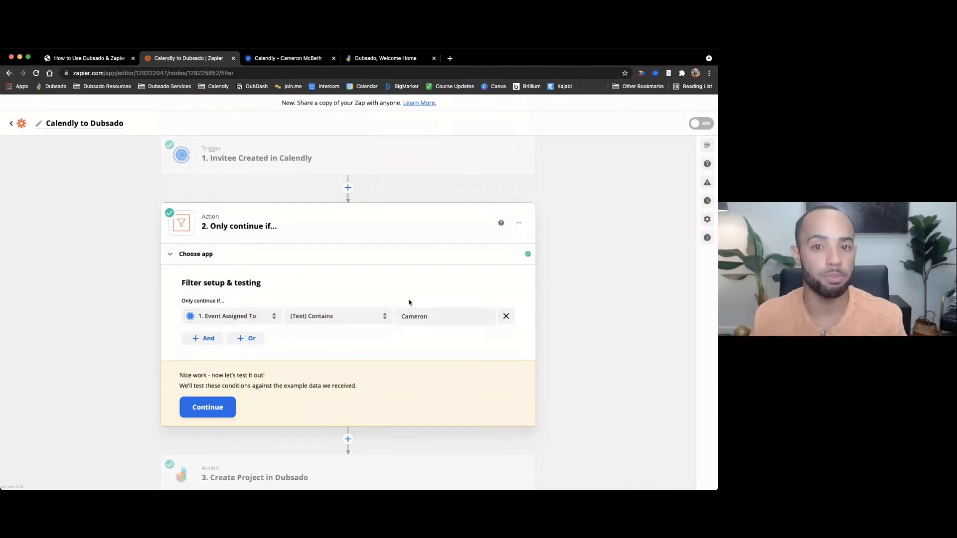
click(348, 316)
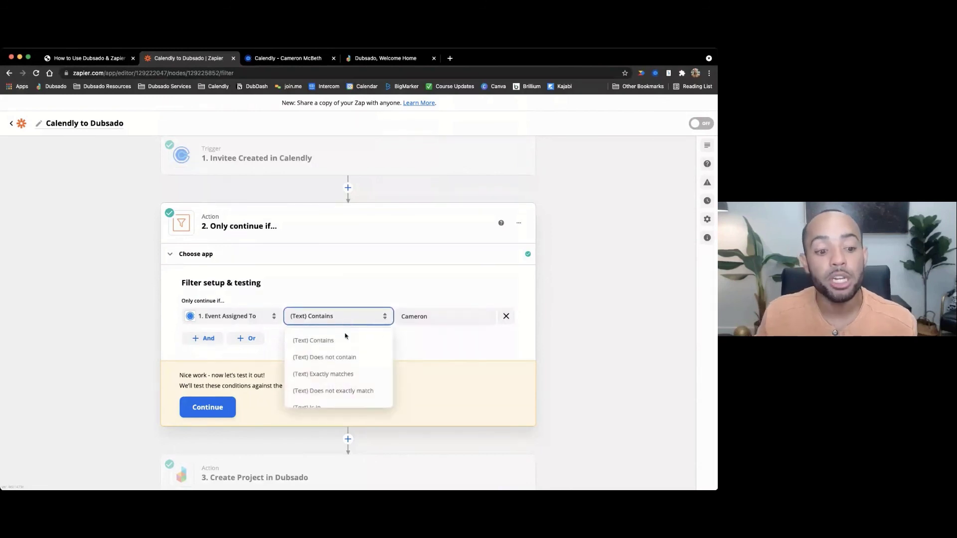
click(341, 374)
click(440, 315)
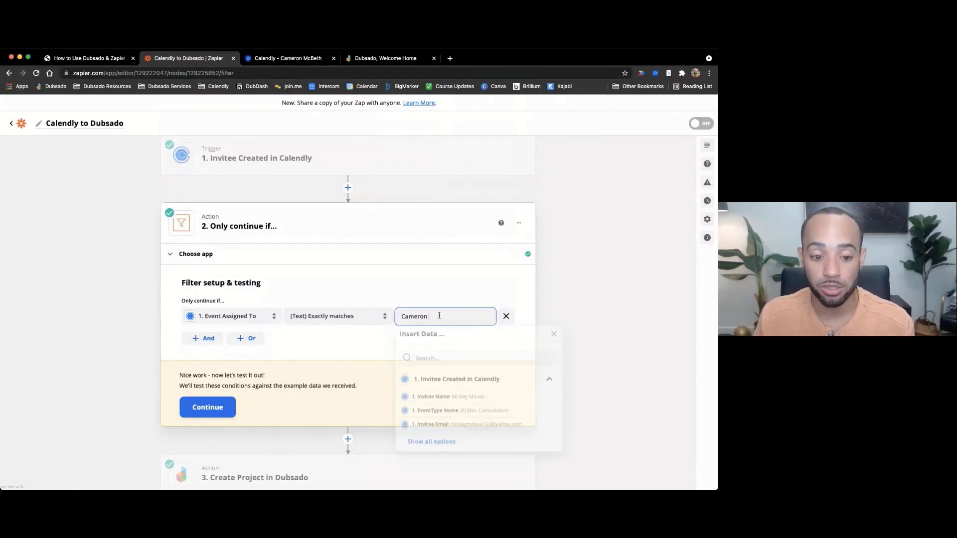
text(McBeth)
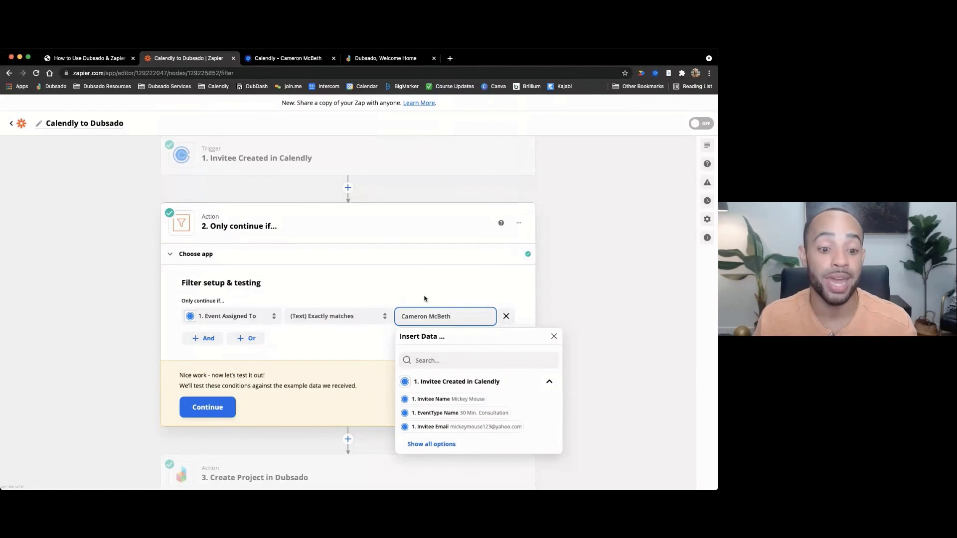
click(388, 279)
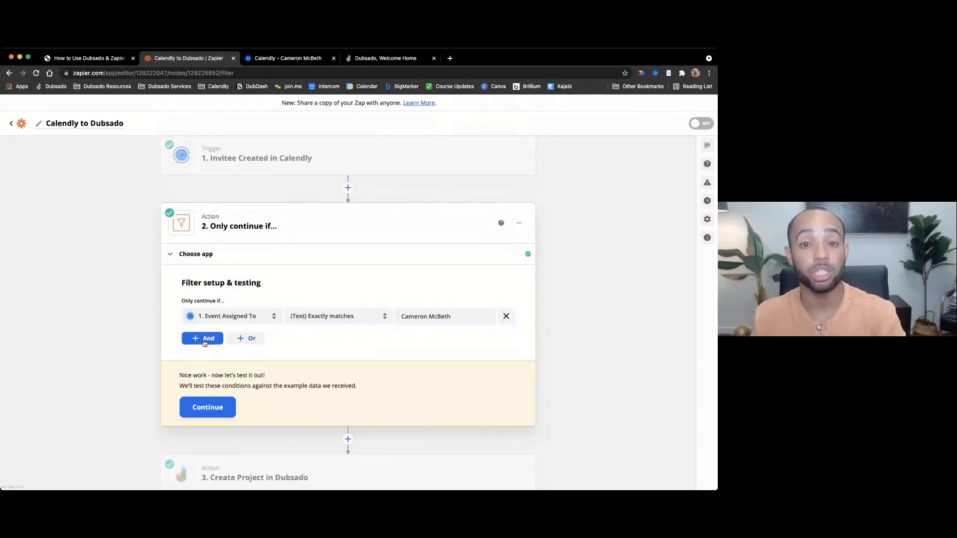
scroll(204, 343, up, 1)
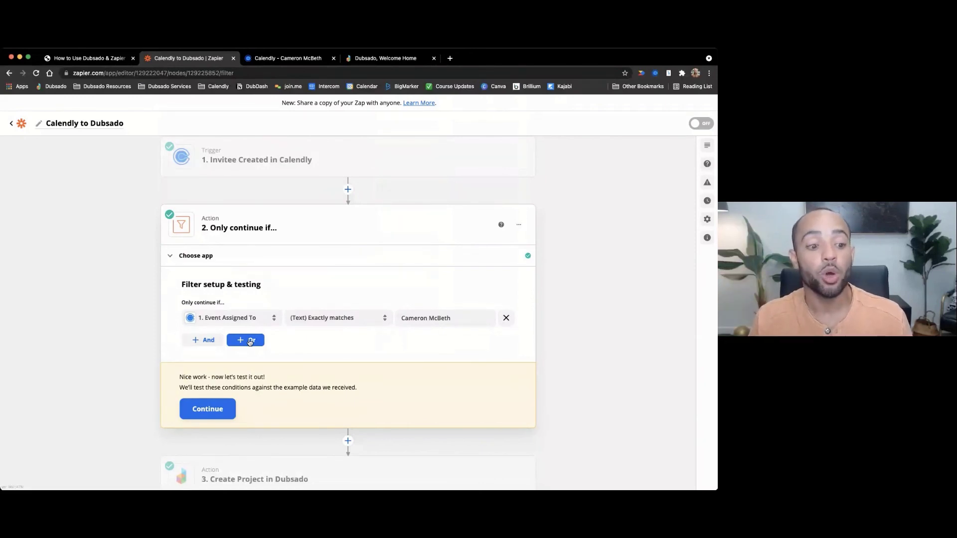
- Add an OR rule to the filter that checks 1. Event Assigned To
click(251, 342)
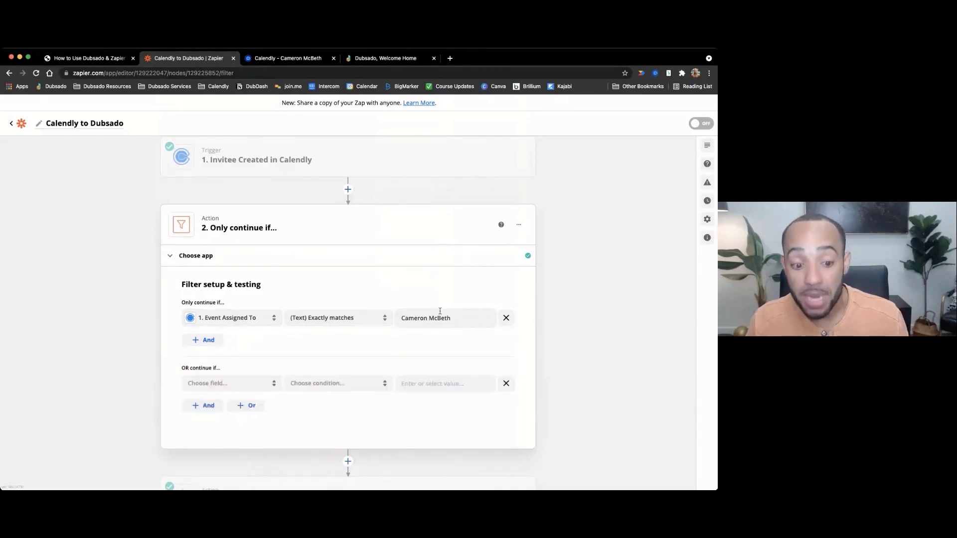
click(217, 384)
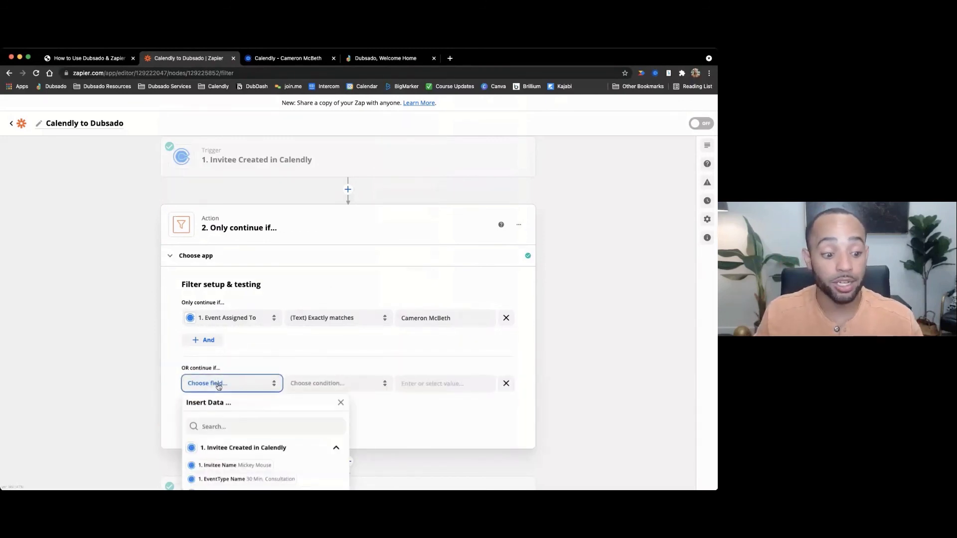
scroll(235, 438, down, 5)
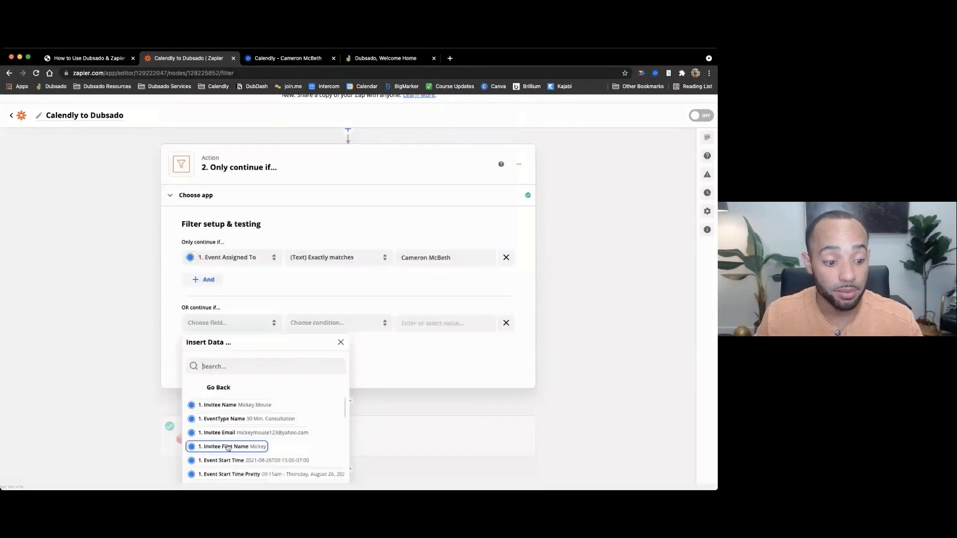
scroll(235, 439, down, 3)
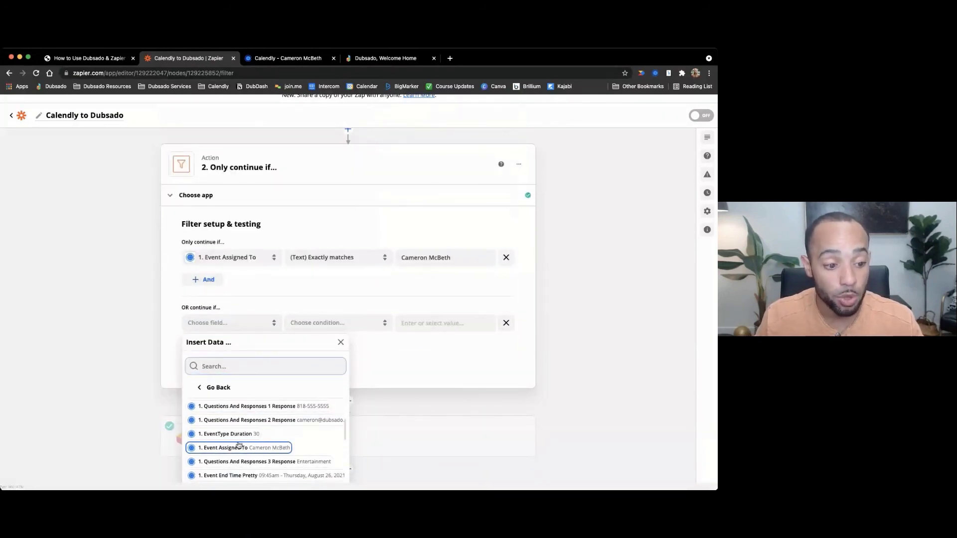
click(237, 446)
- Make the OR rule require (Text) Exactly matches the second host's full name
click(316, 324)
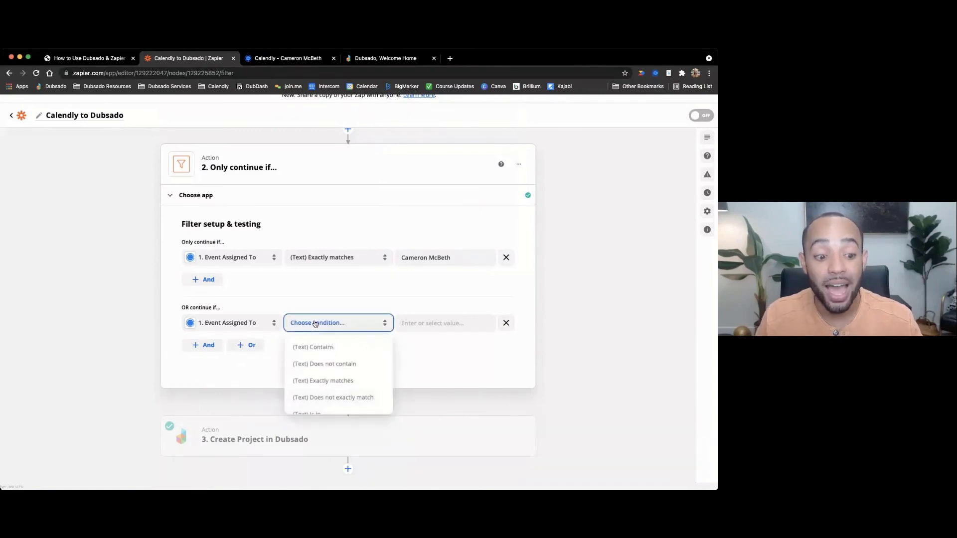
click(320, 379)
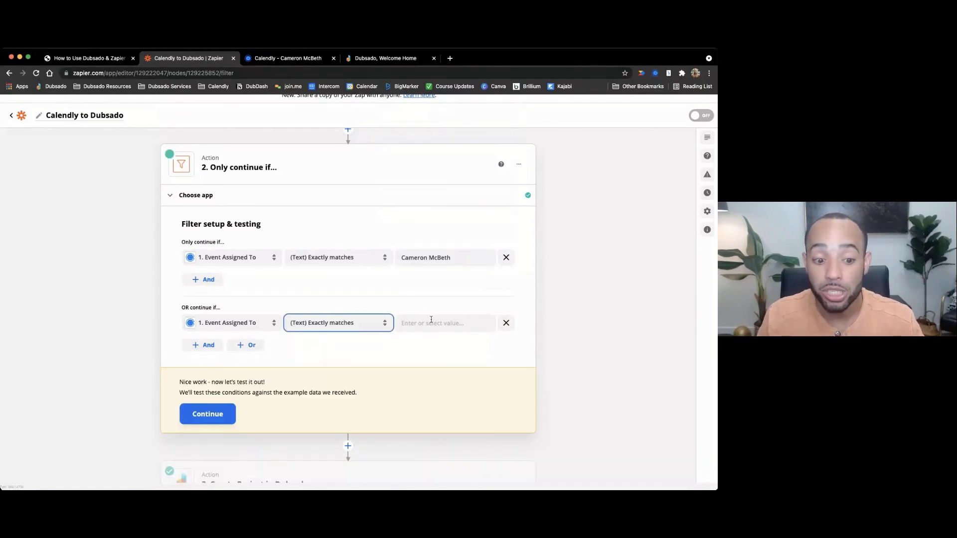
click(430, 319)
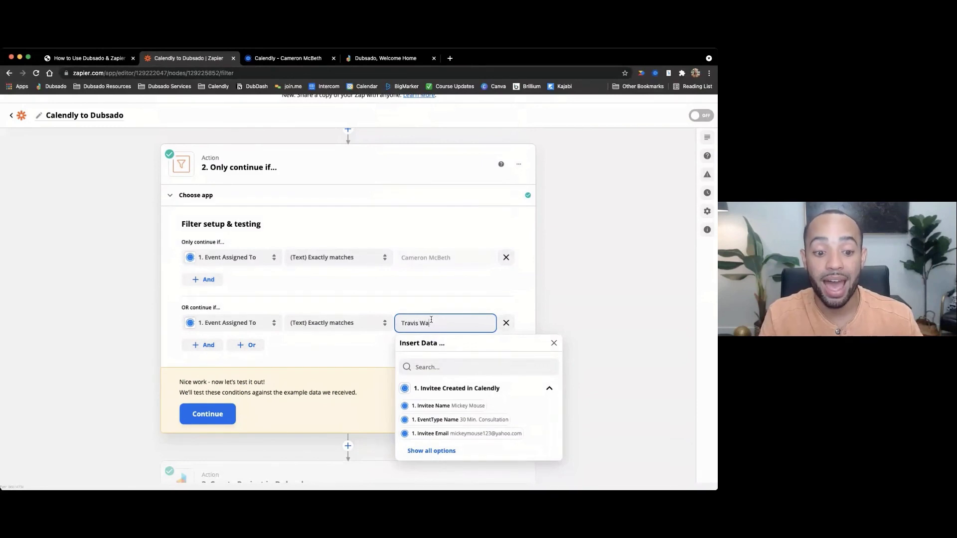
click(423, 299)
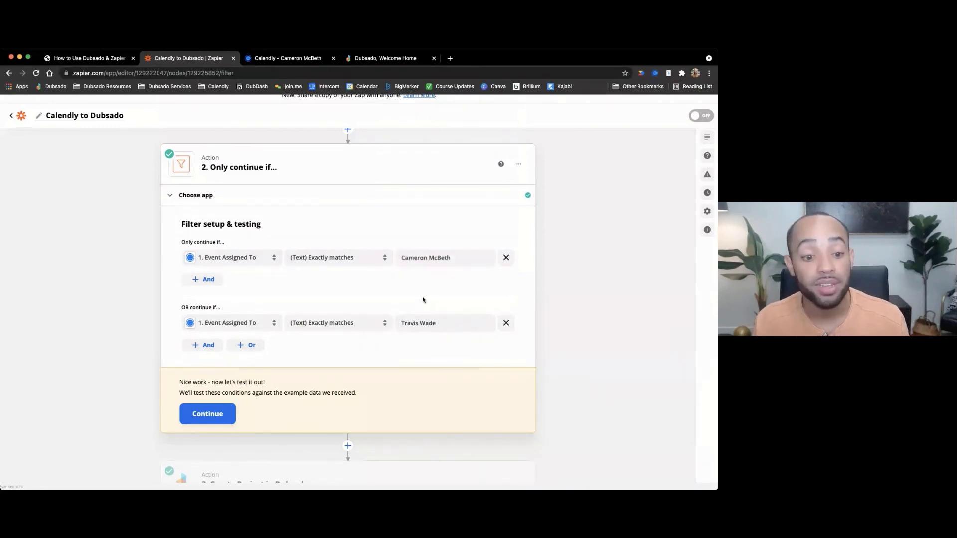
scroll(422, 299, up, 1)
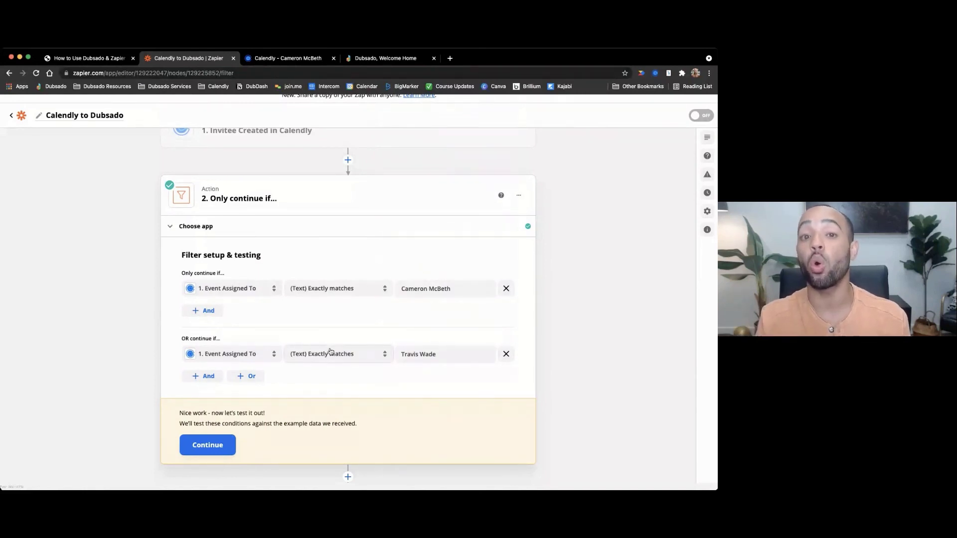
scroll(330, 352, up, 1)
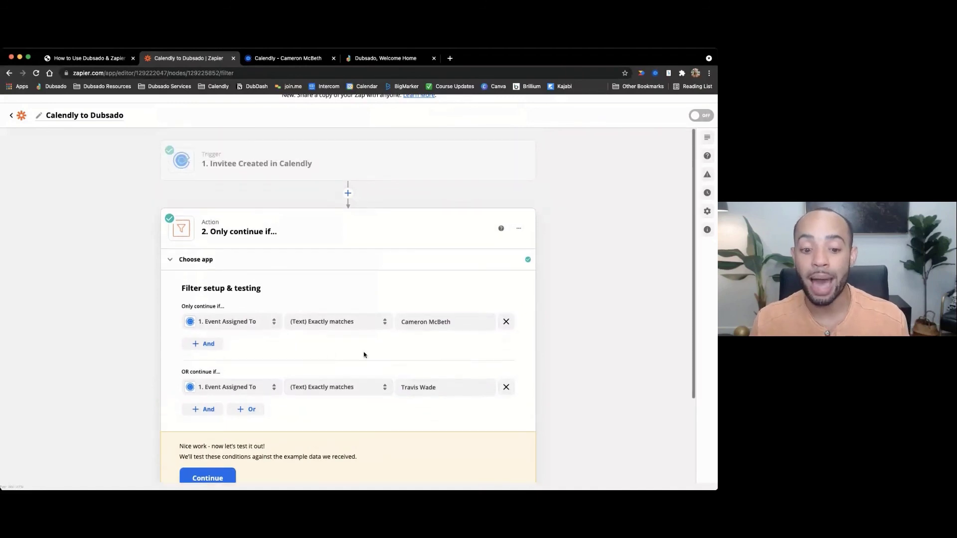
- Delete the OR rule, leaving only the Event Assigned To exact-match condition, and confirm the filter passes
click(507, 386)
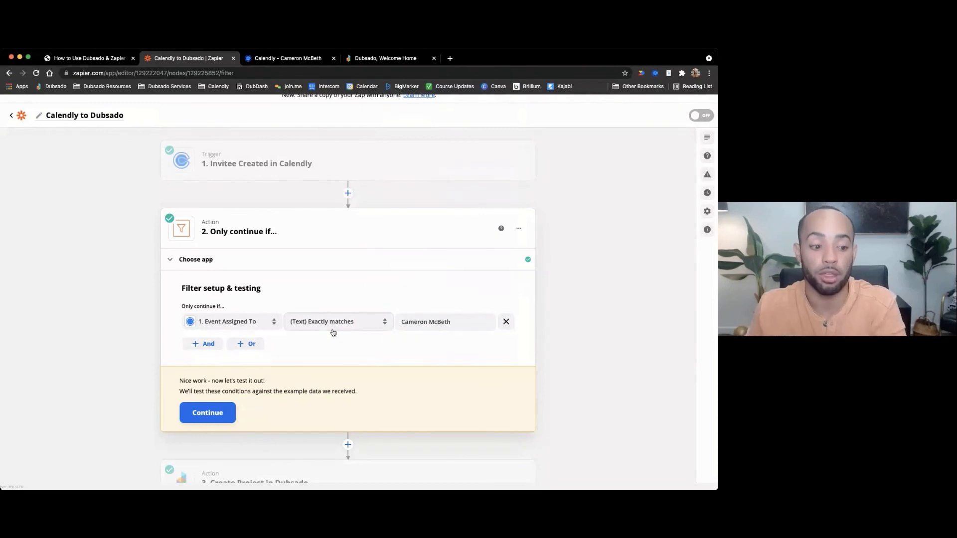
click(220, 412)
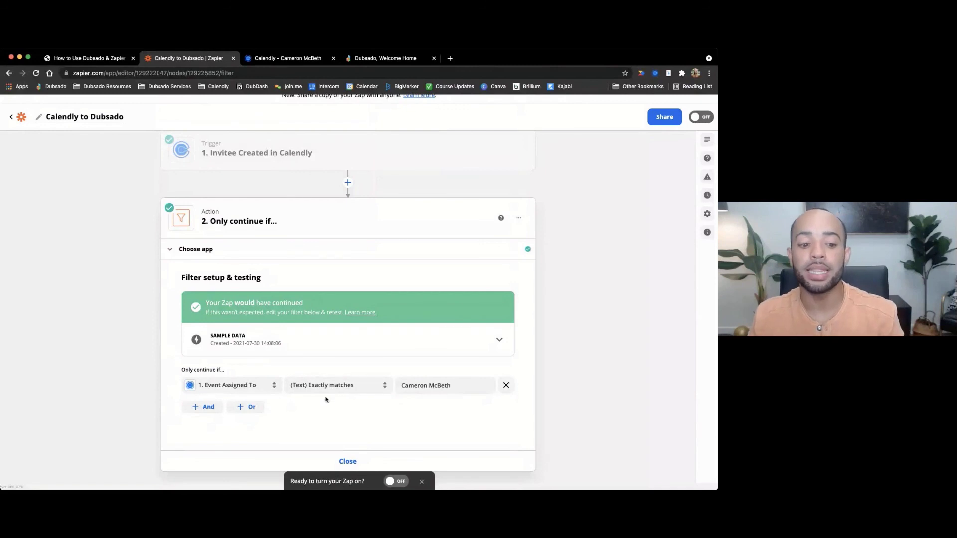
- Change the Event Assigned To match value to the second host's name and retest, confirming the Zap would not continue
drag(448, 383, 402, 384)
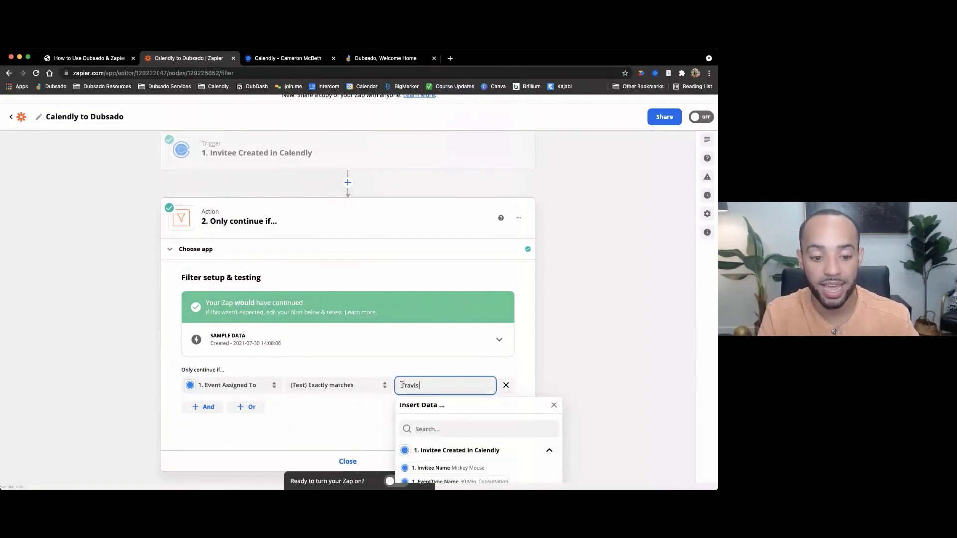
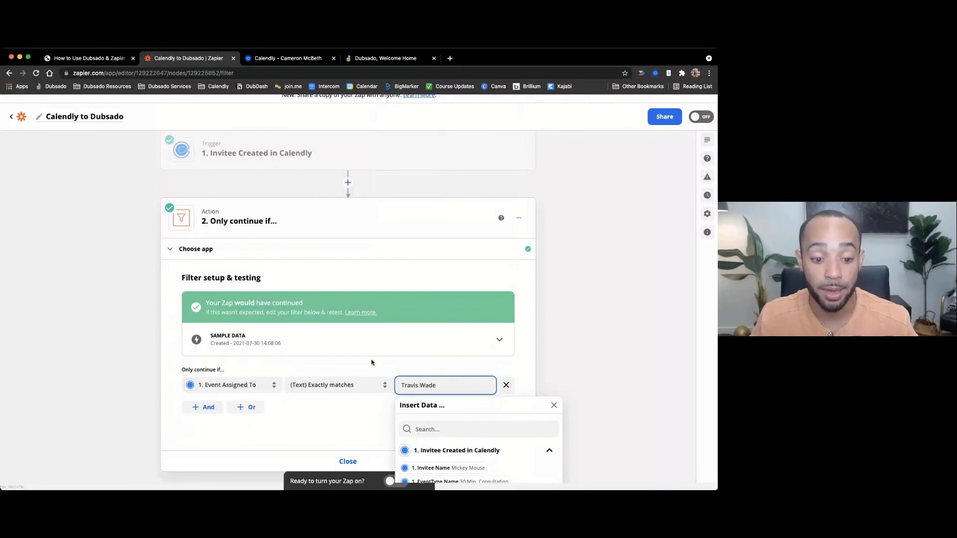
click(372, 363)
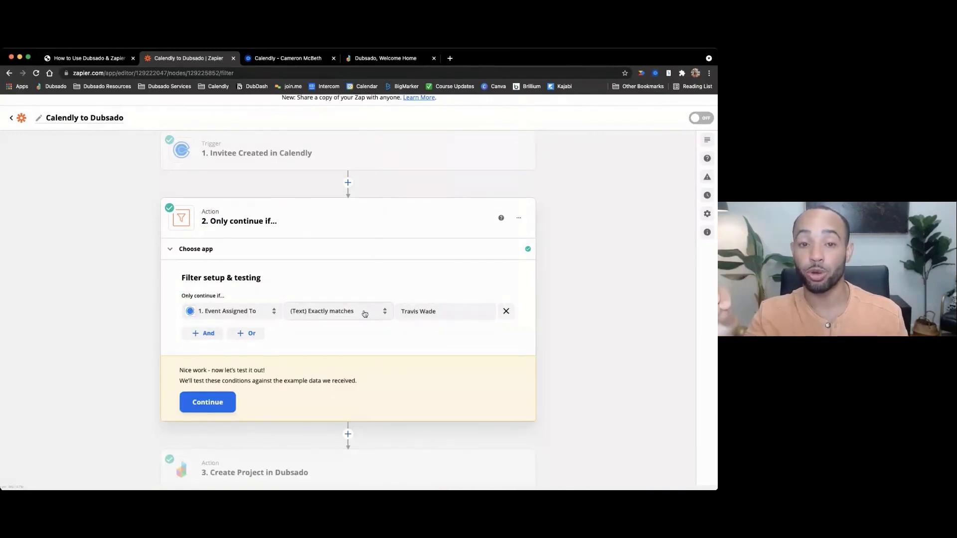
click(204, 403)
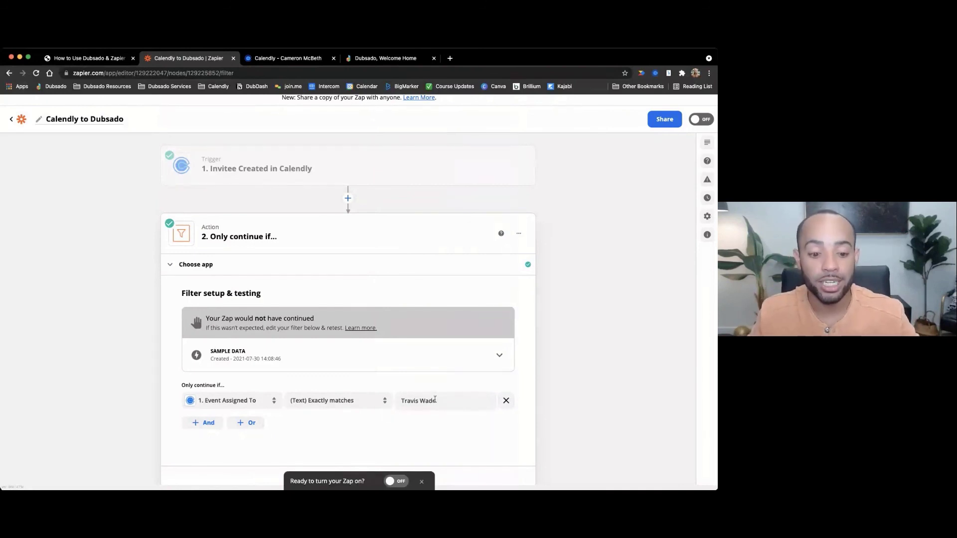
- Put the original host's name back as the match value, confirm the filter passes, and close the filter step
drag(434, 401, 399, 401)
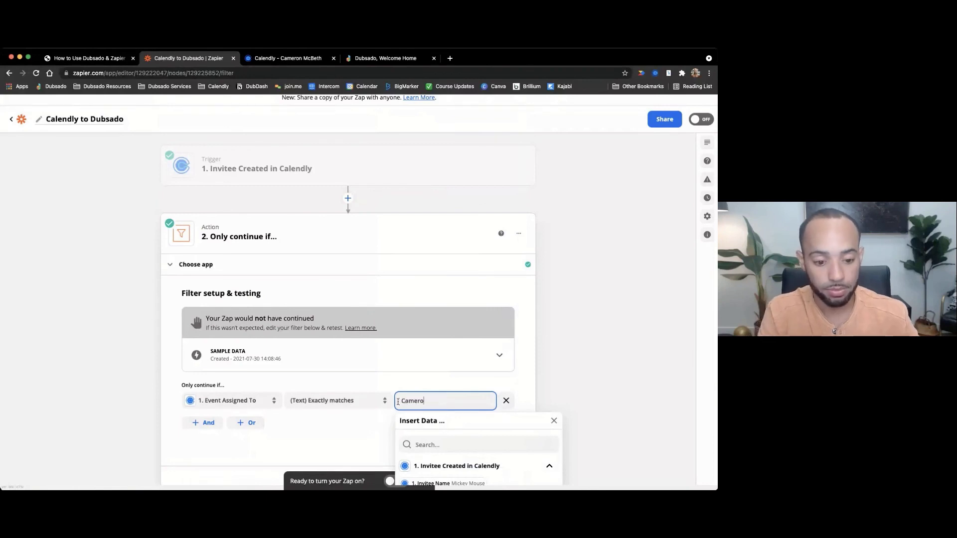
click(285, 382)
click(209, 417)
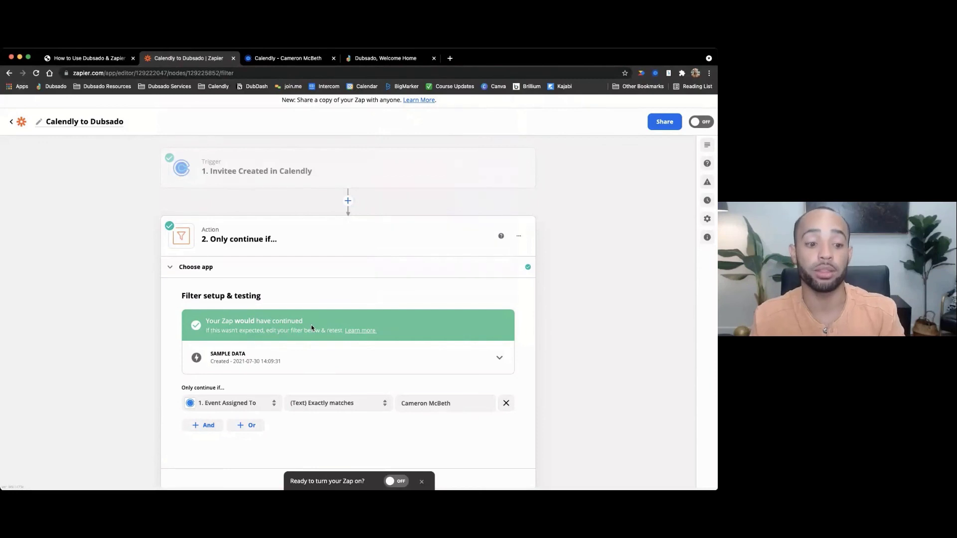
scroll(329, 359, down, 3)
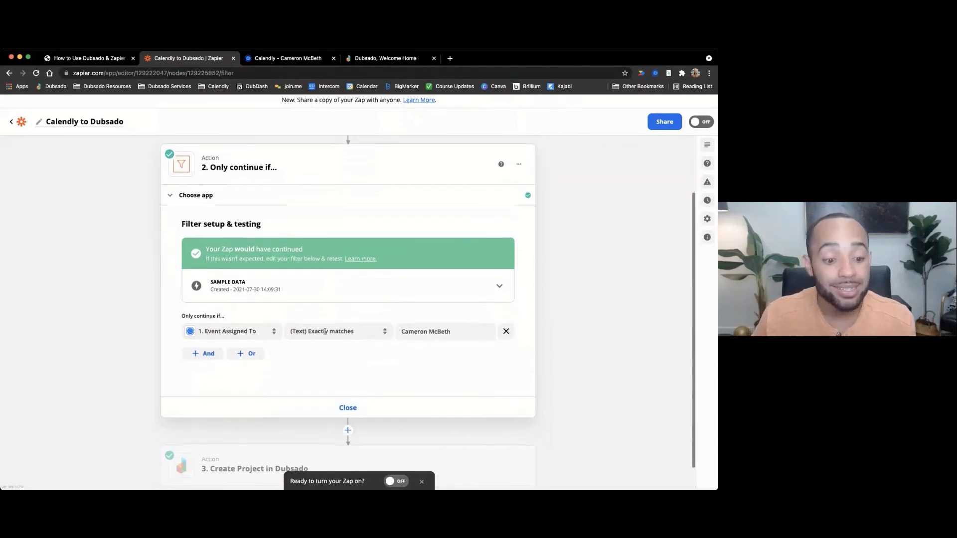
click(348, 391)
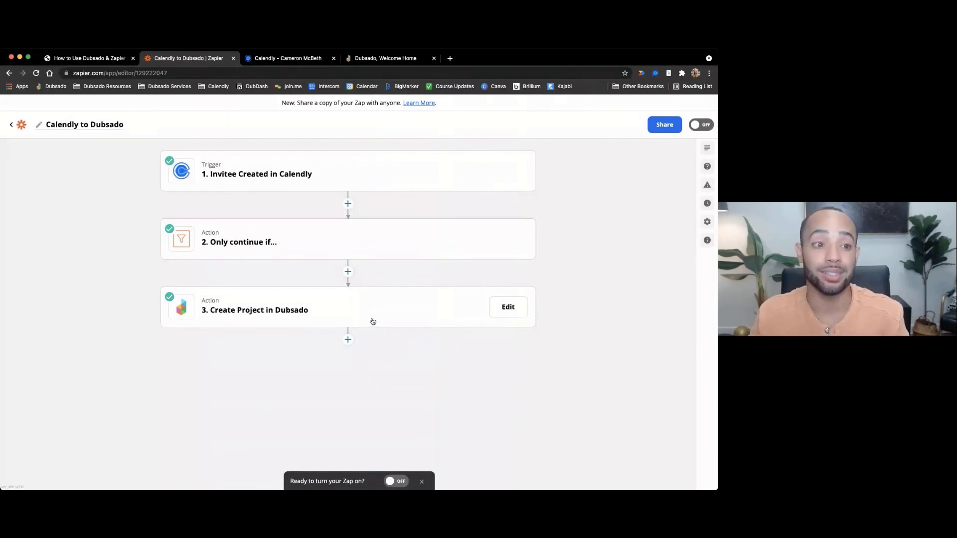
- Show page 22 of 22 in the Dubsado & Zapier guide PDF: filtering needs Zapier Starter or higher
click(91, 59)
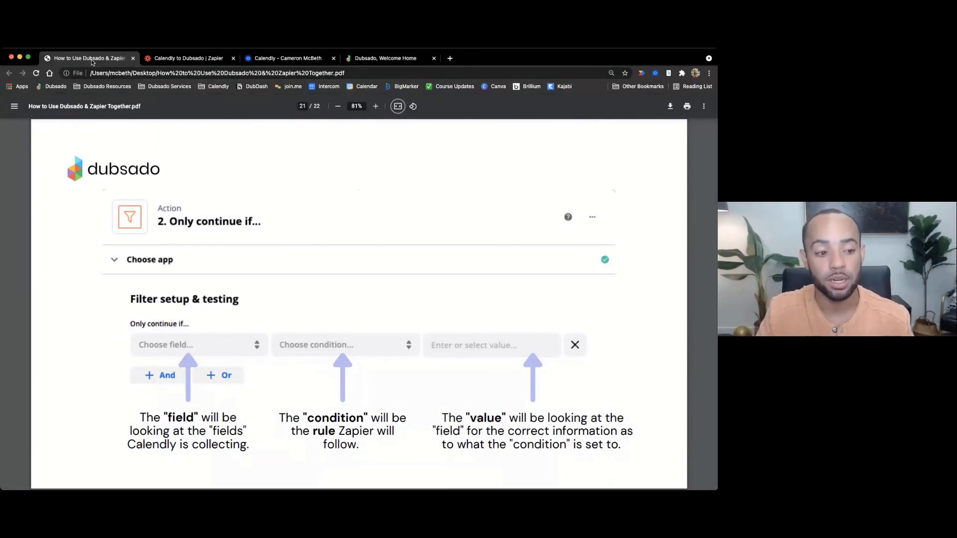
key(Right)
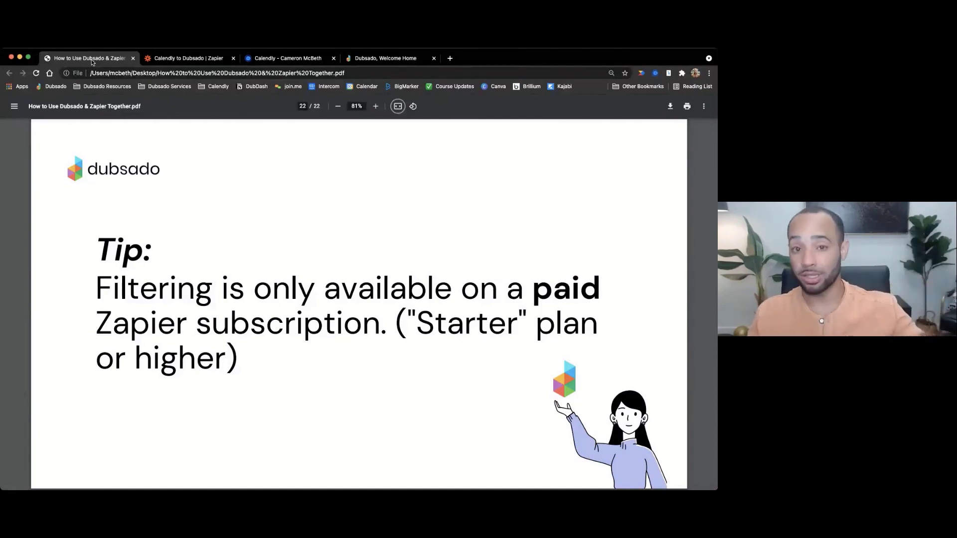
- Switch back to the Calendly to Dubsado Zap editor tab
click(202, 59)
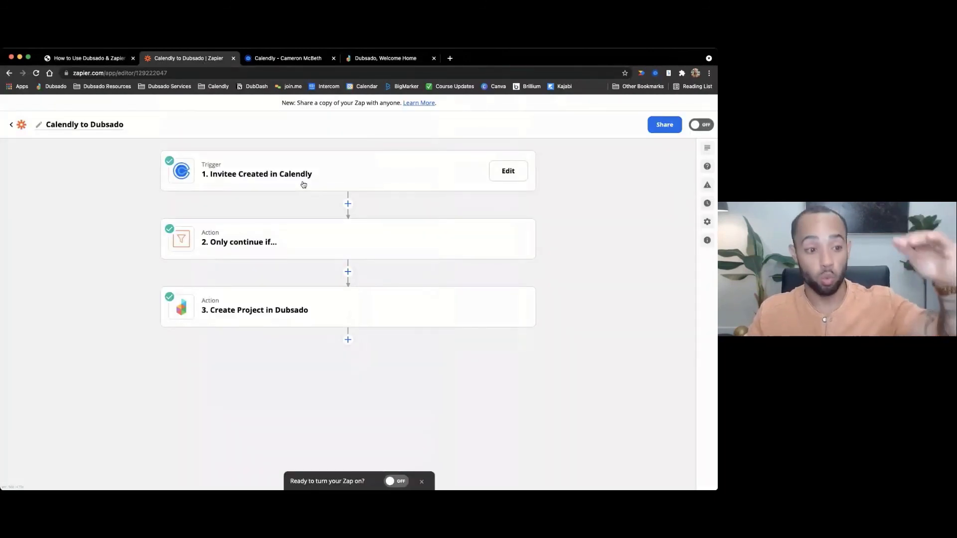